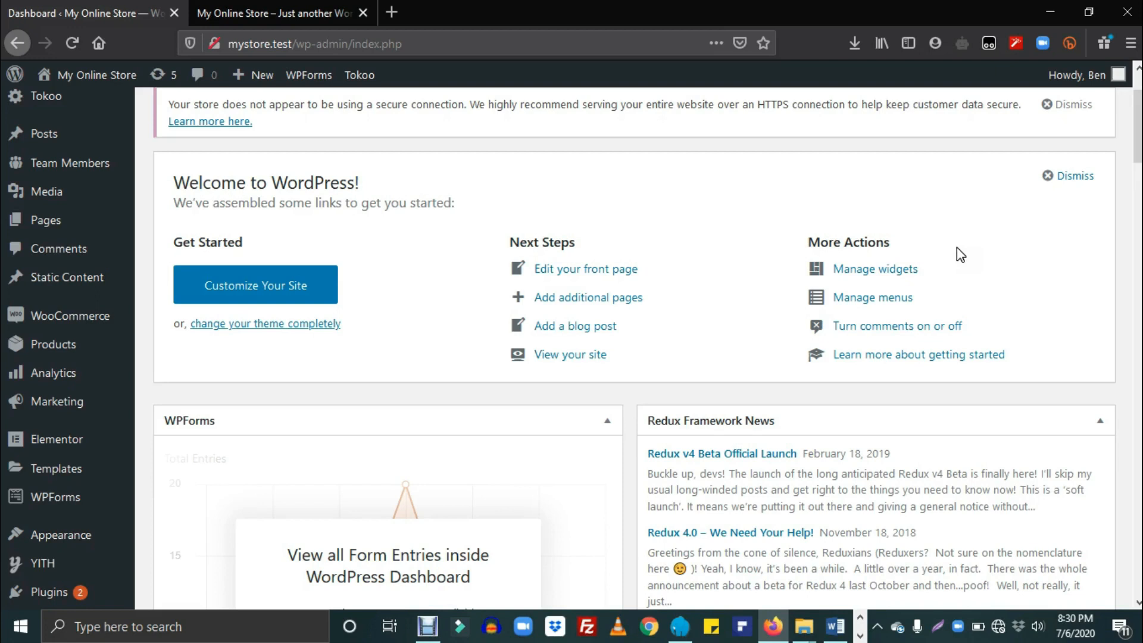
Step: Switch to the My Online Store tab to view the live Tokoo storefront homepage
left_click(313, 13)
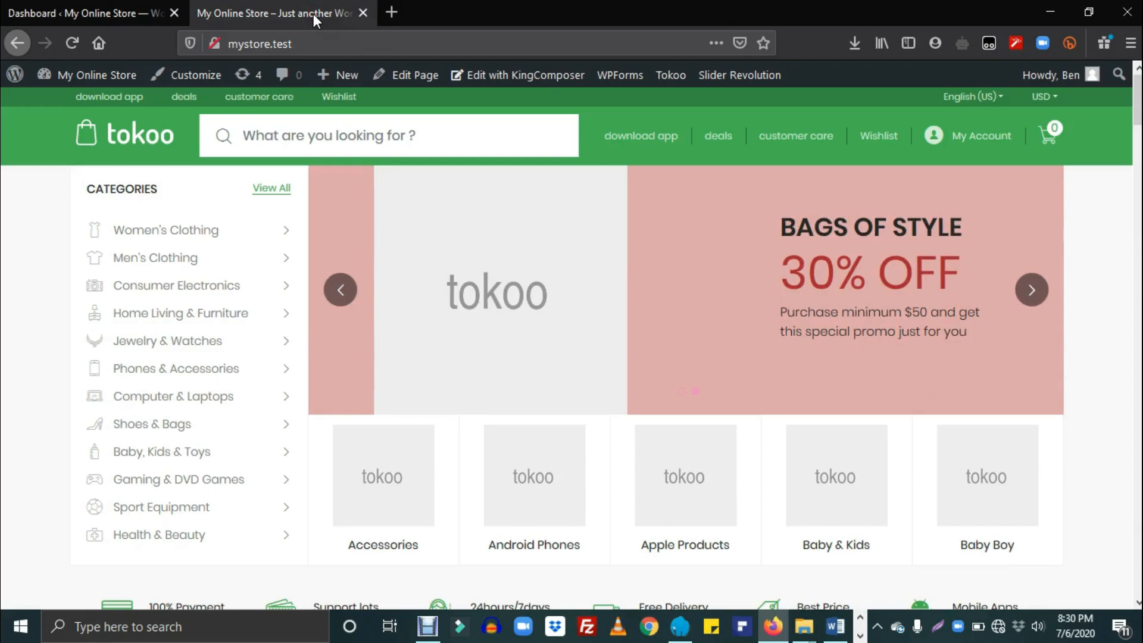
Step: Go back to the WordPress admin Dashboard tab
left_click(102, 7)
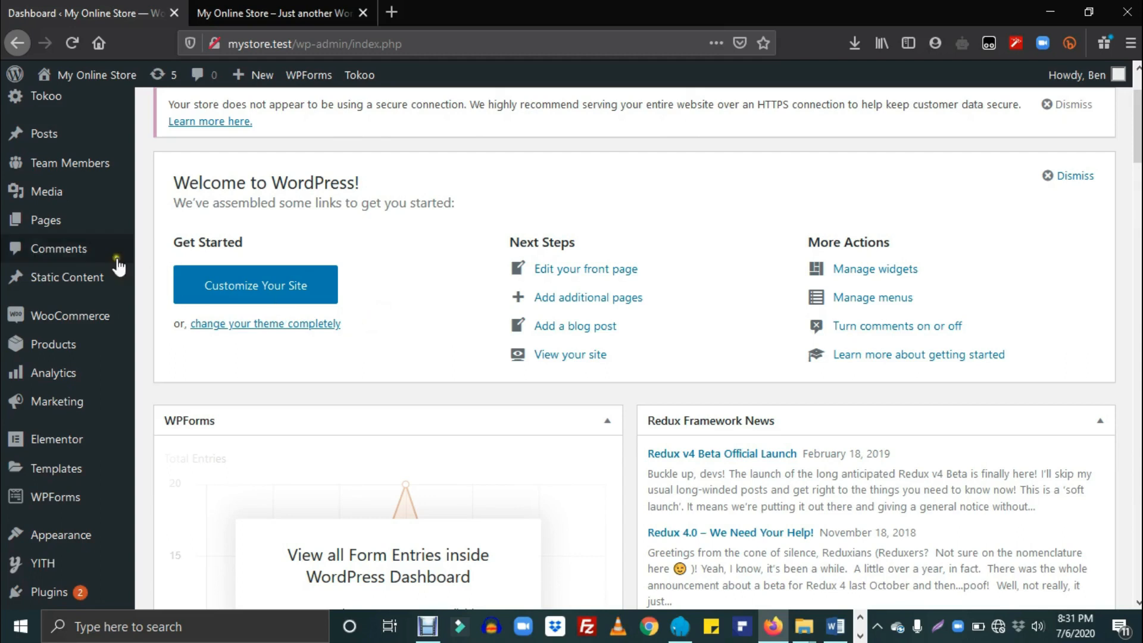
Step: Open the All Pages list and scroll to the Home v1–v5 page entries
left_click(66, 226)
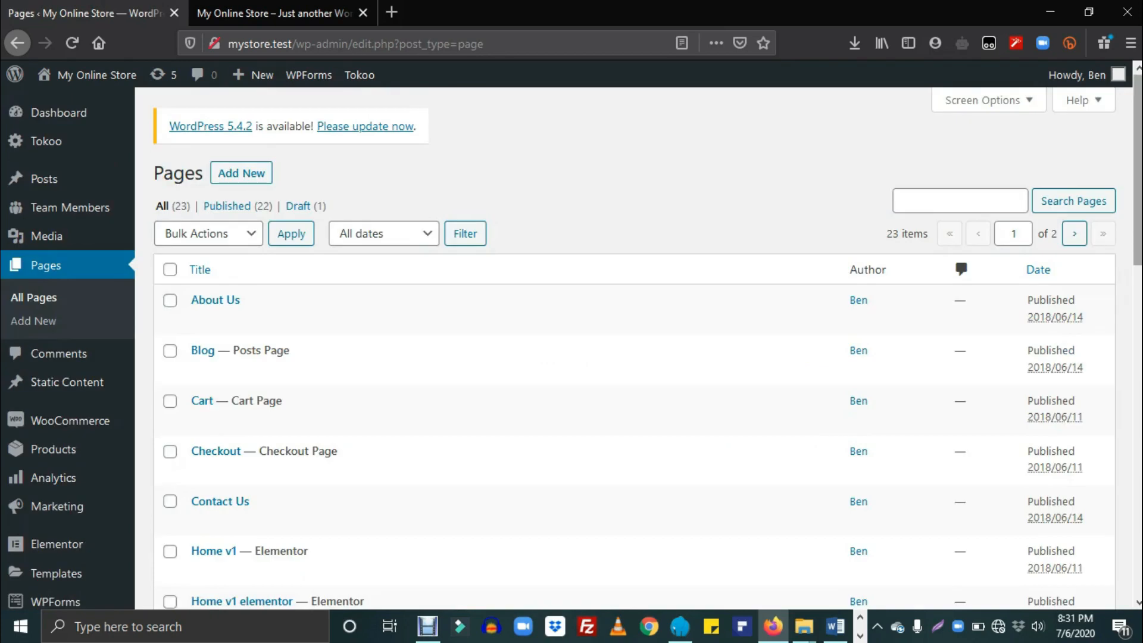
scroll(572, 342, "down", 1)
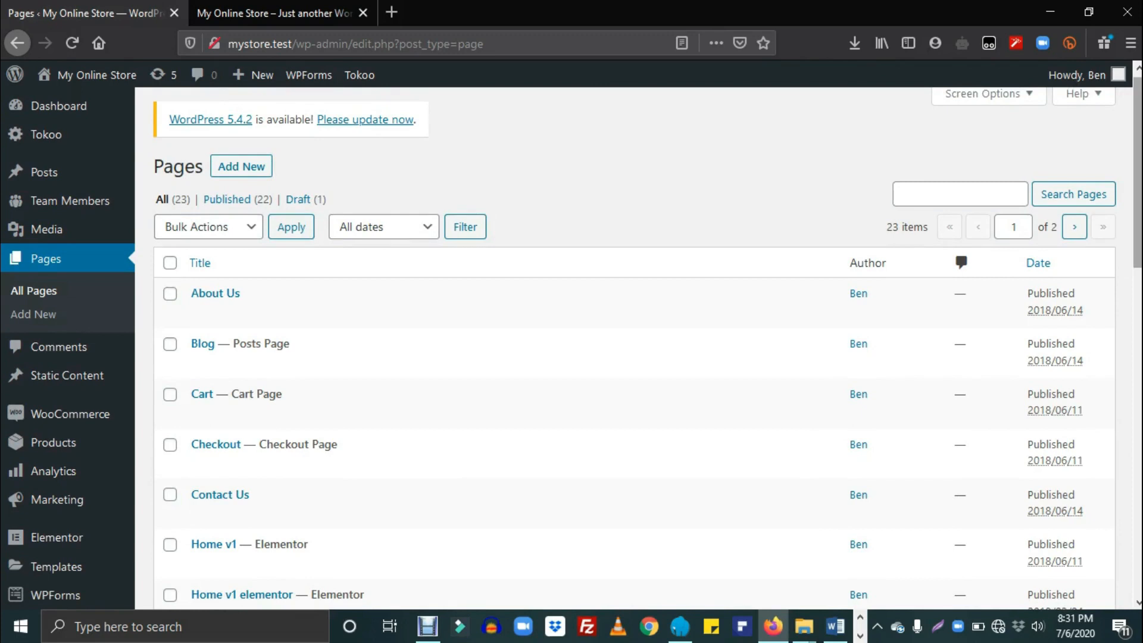
scroll(200, 238, "down", 6)
scroll(200, 238, "up", 2)
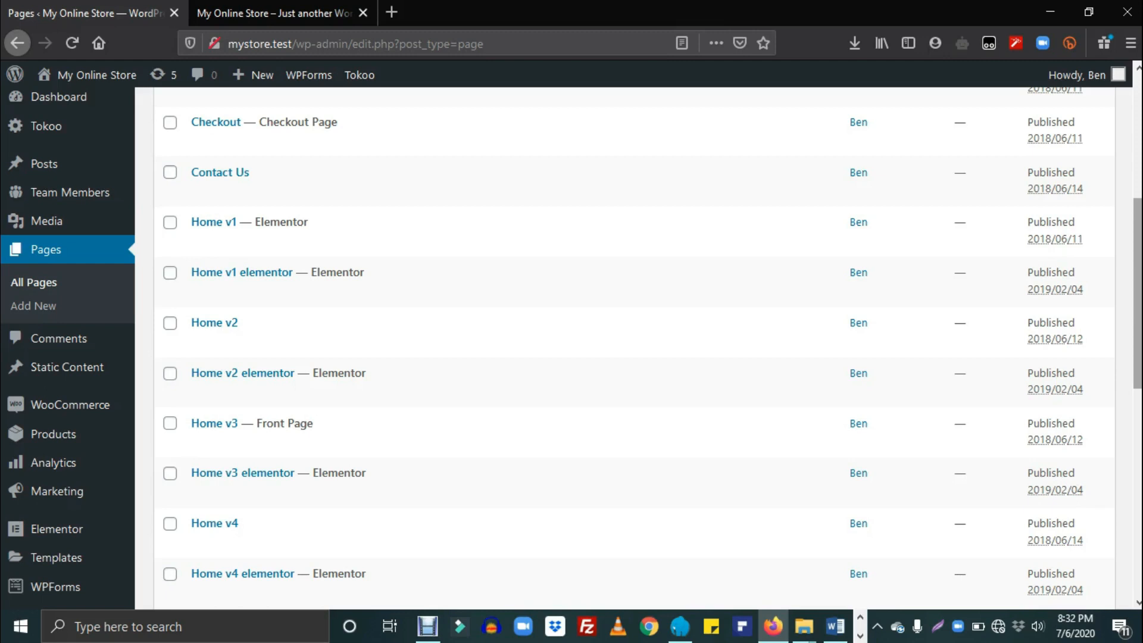
scroll(651, 339, "down", 1)
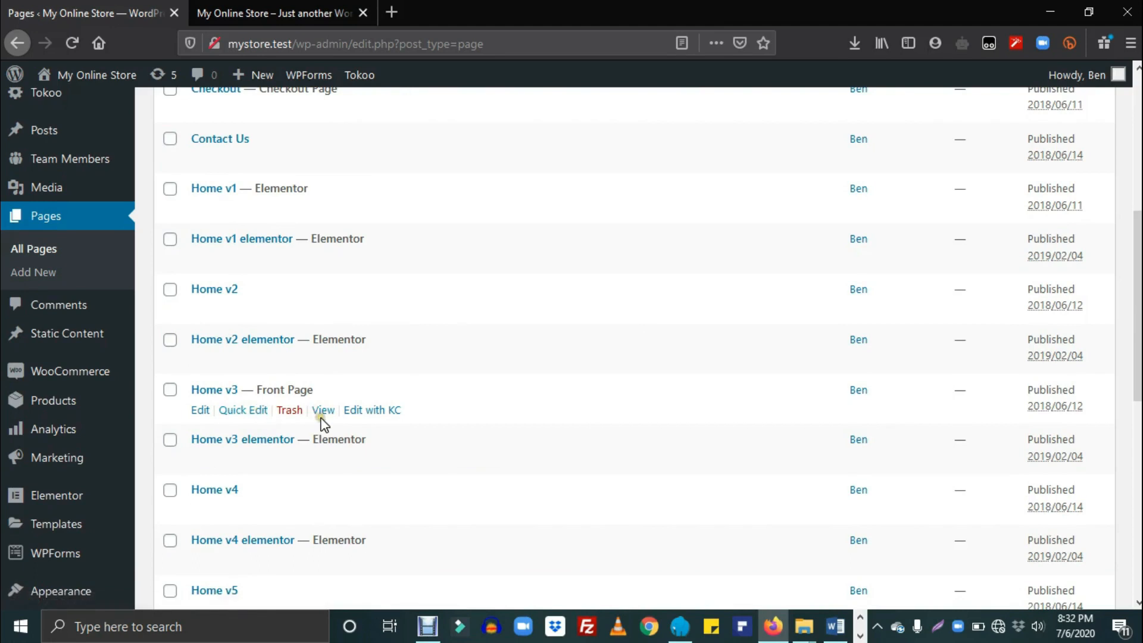
left_click(236, 451)
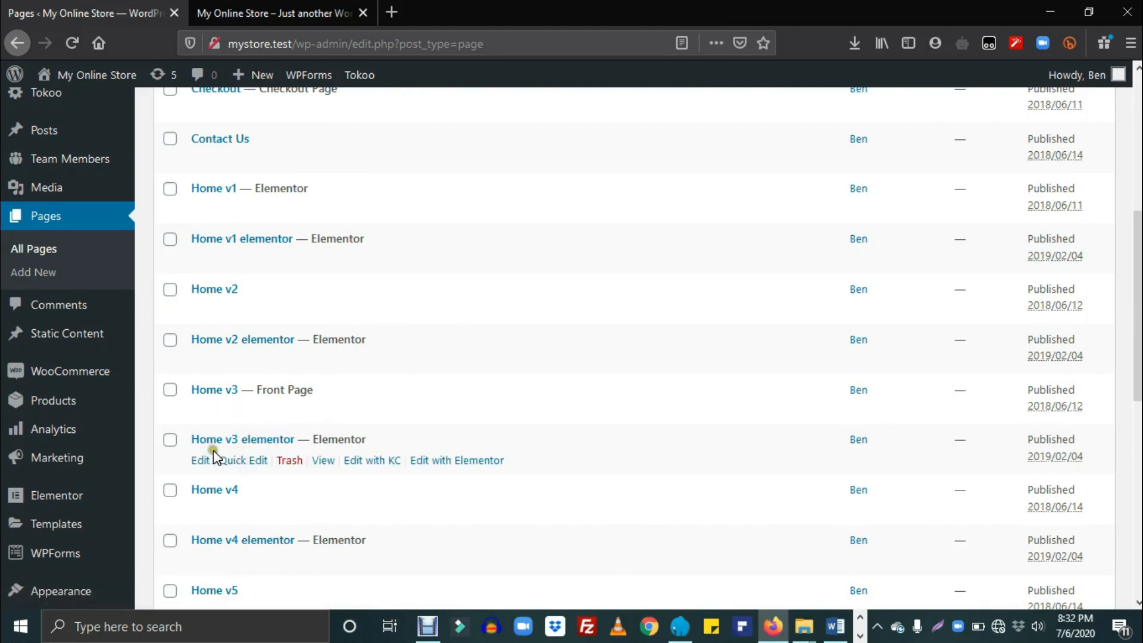
left_click(264, 442)
scroll(299, 459, "up", 2)
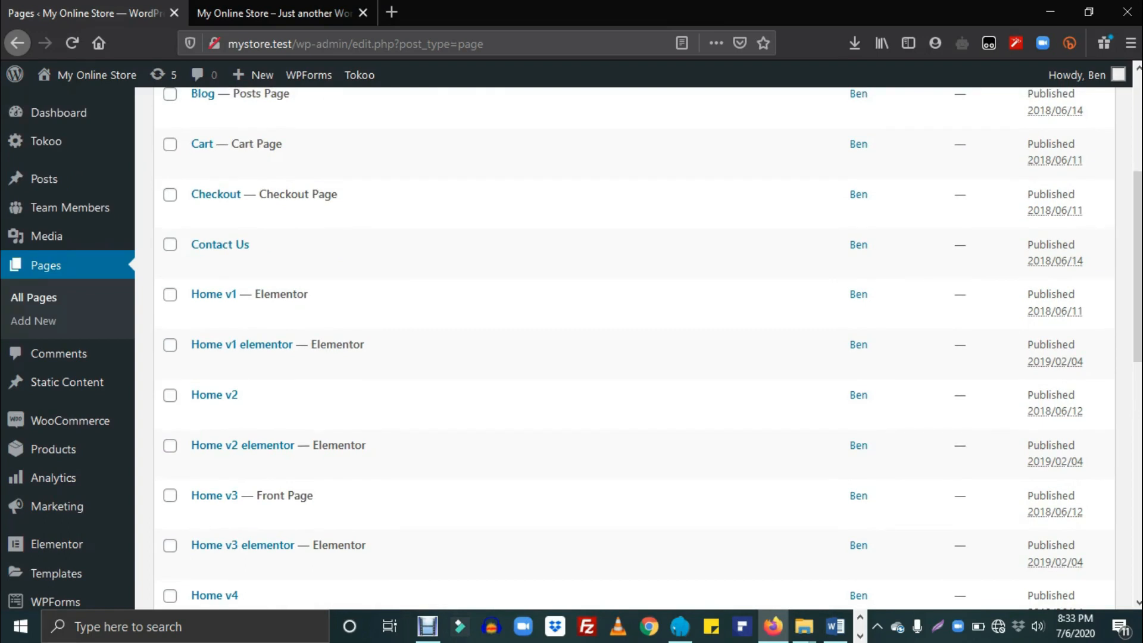
mouse_move(817, 294)
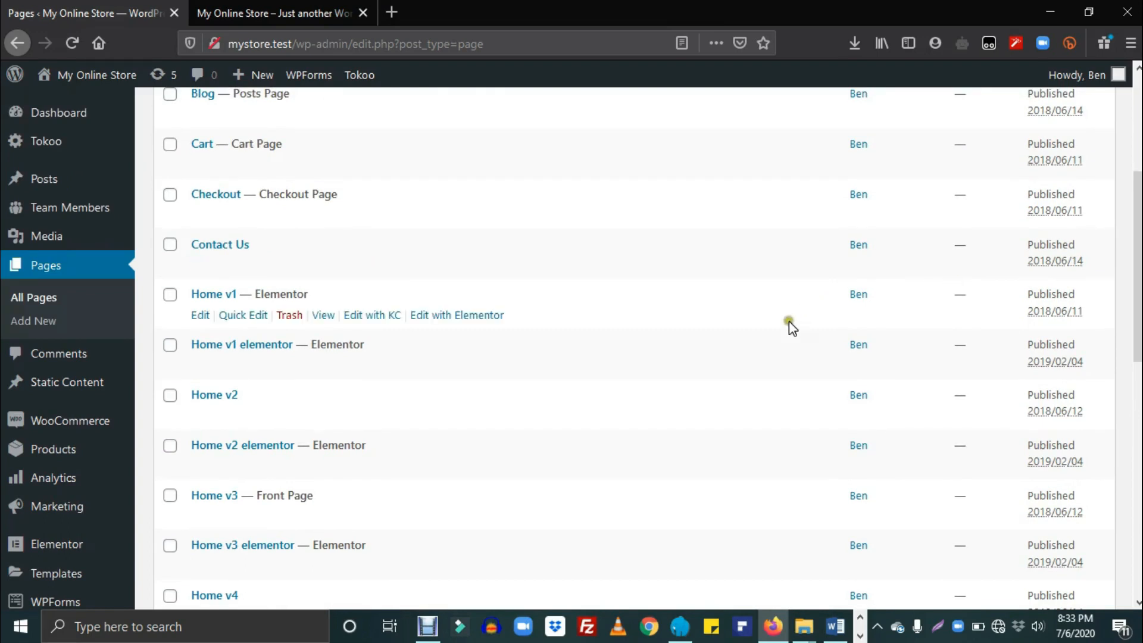
mouse_move(263, 365)
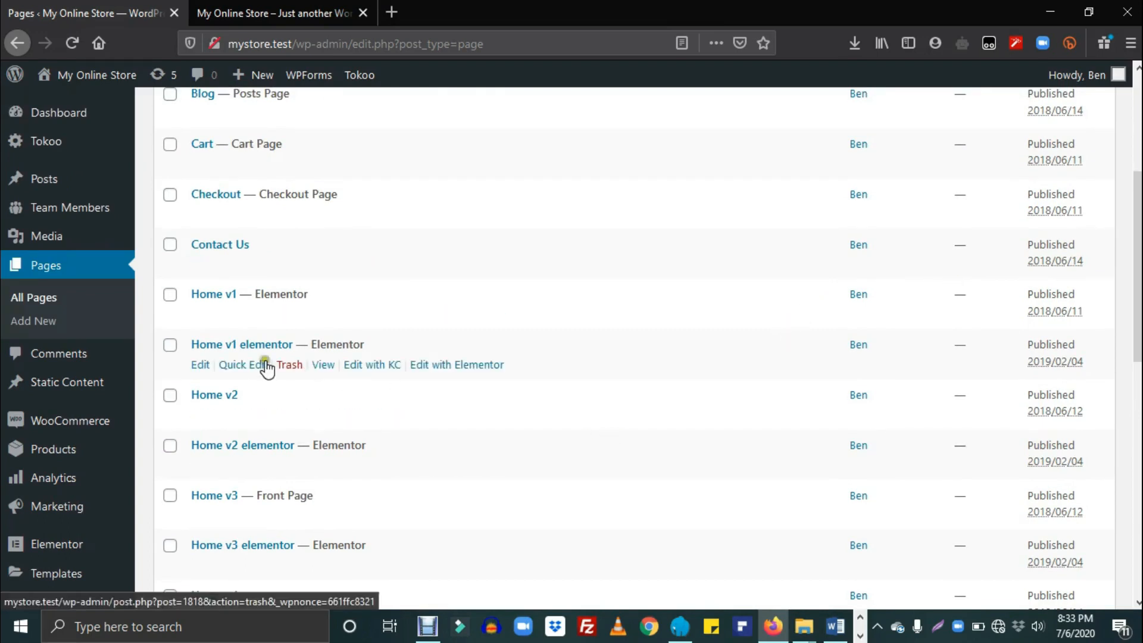
Step: Open Home v1–v5 elementor pages in separate tabs, then show Home v1 elementor
right_click(325, 367)
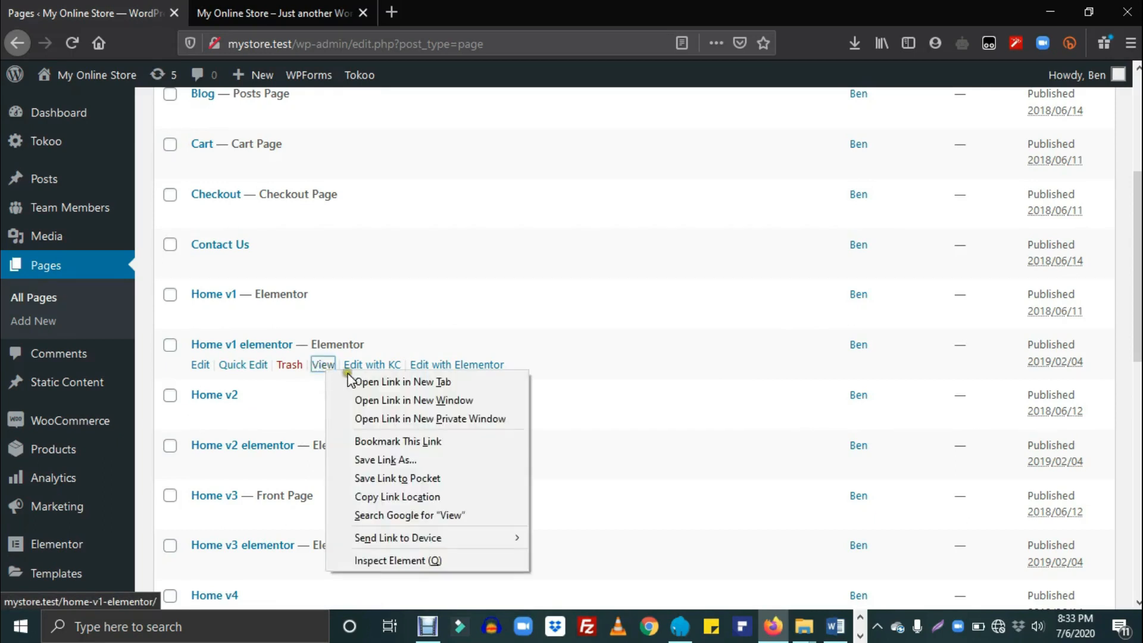
left_click(402, 381)
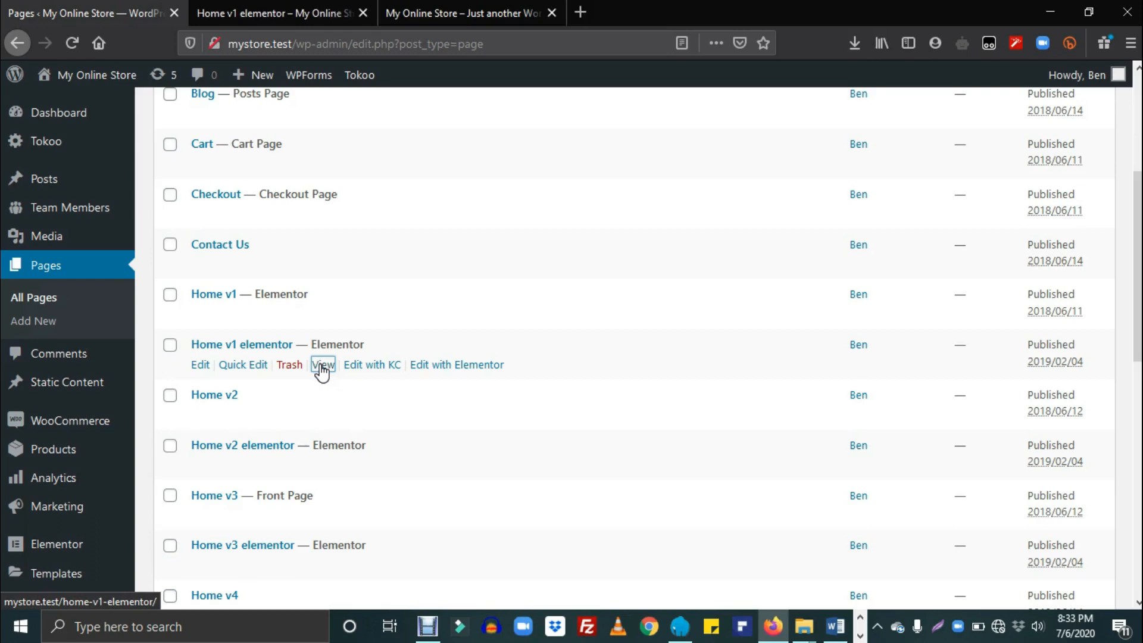
mouse_move(287, 449)
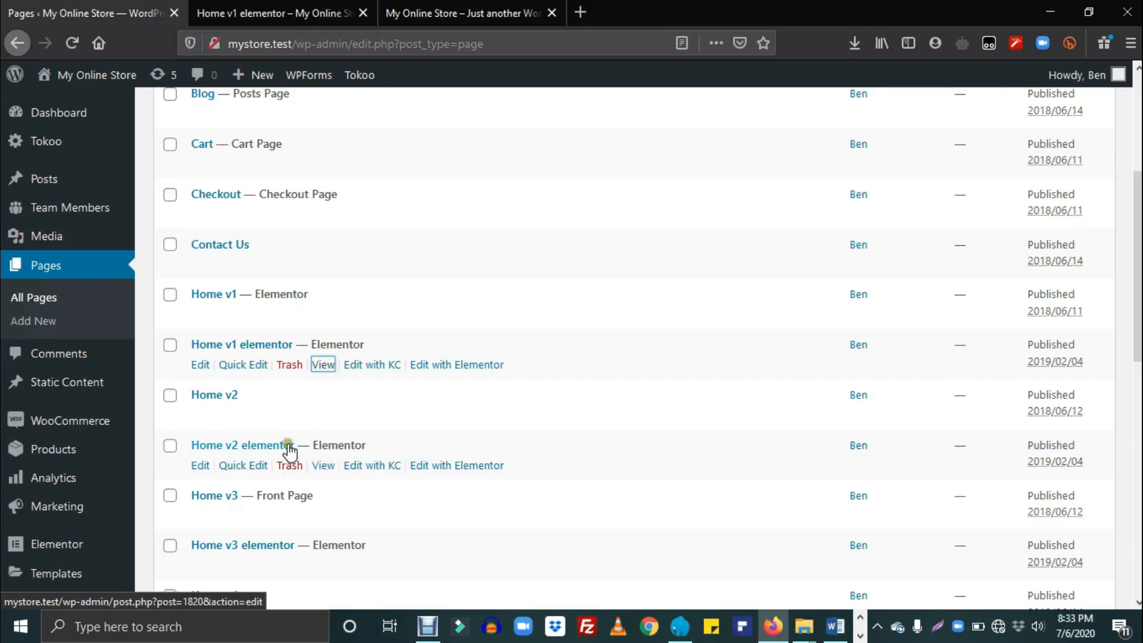
middle_click(322, 468)
scroll(316, 381, "down", 3)
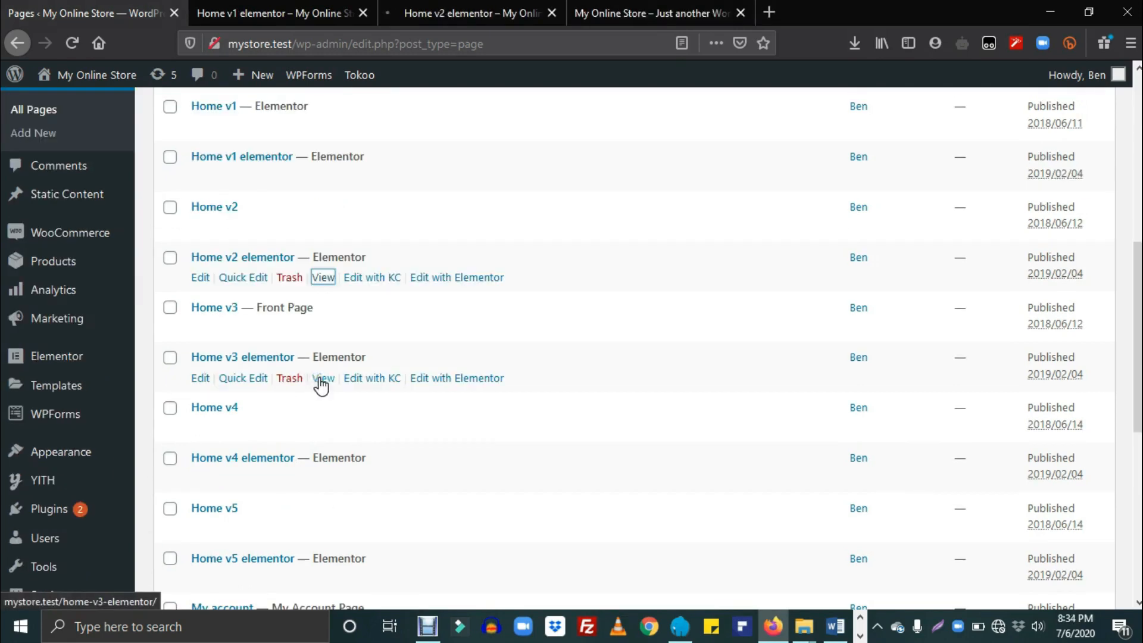
middle_click(321, 386)
scroll(321, 386, "down", 3)
middle_click(323, 290)
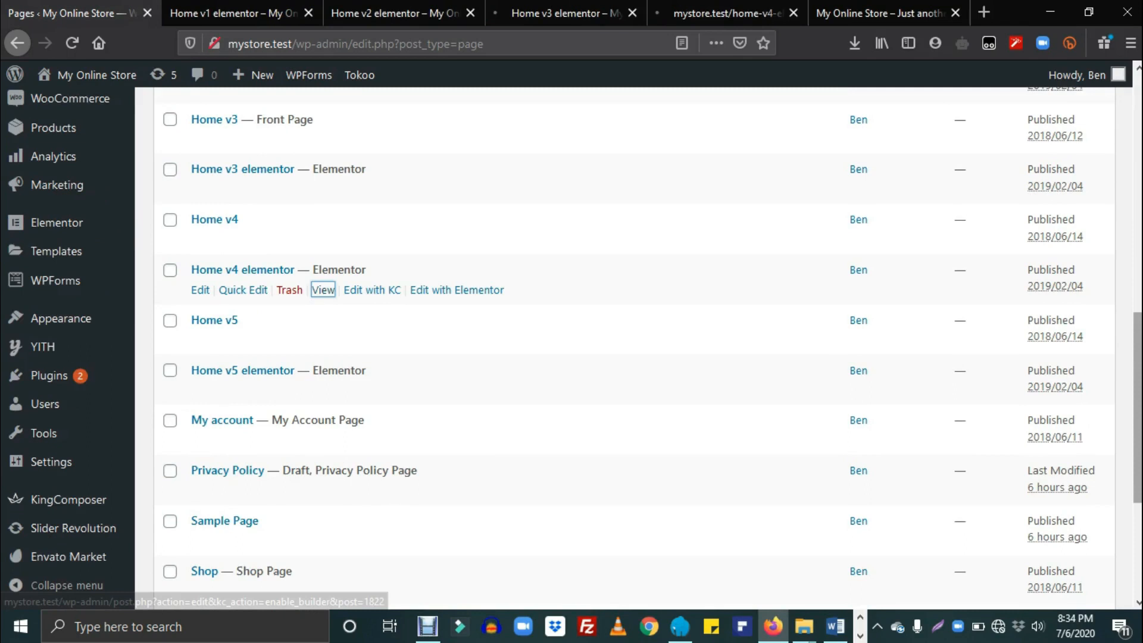
scroll(321, 298, "down", 2)
middle_click(321, 310)
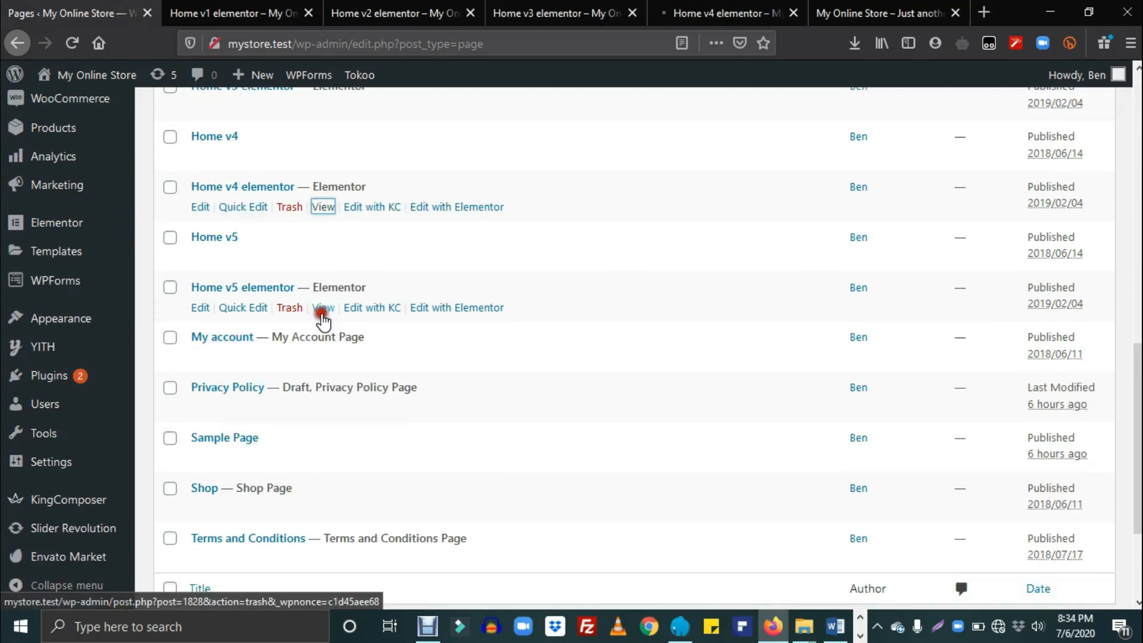
left_click(187, 7)
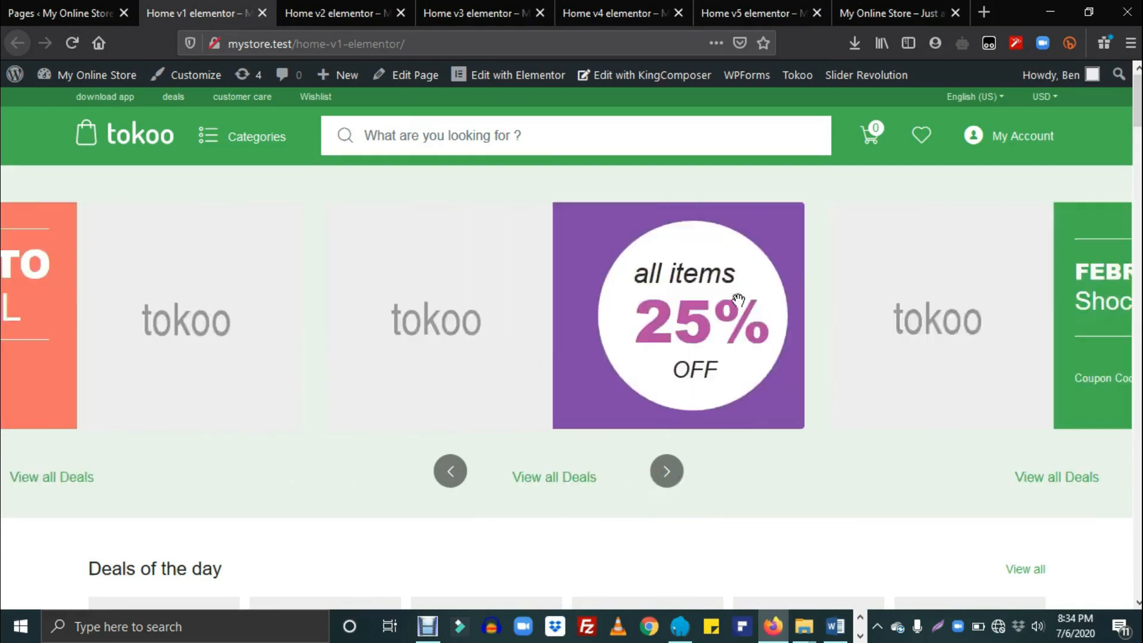
Step: Scroll through Home v1 elementor, then view and scroll the Home v2 elementor page
scroll(1035, 211, "down", 20)
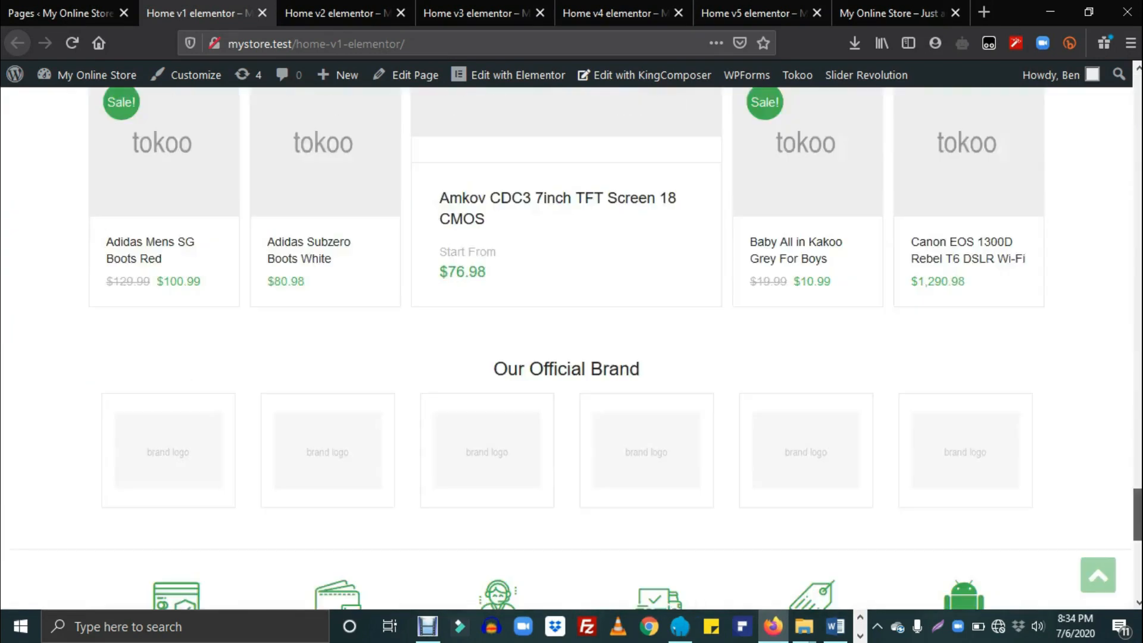
left_click_drag(1137, 515, 1138, 102)
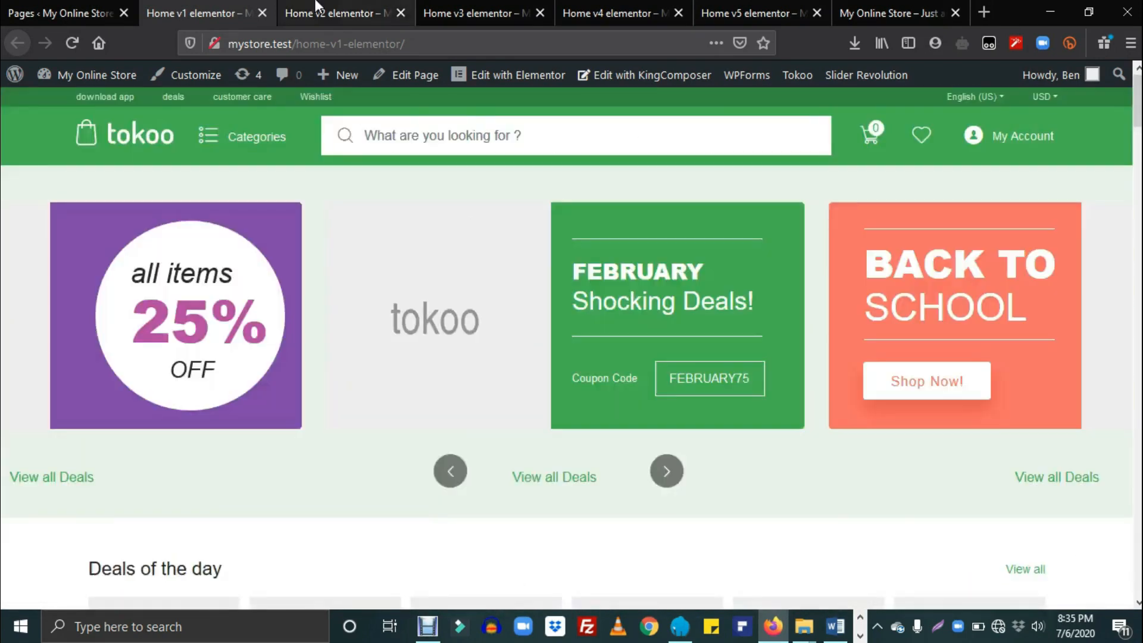
left_click(319, 7)
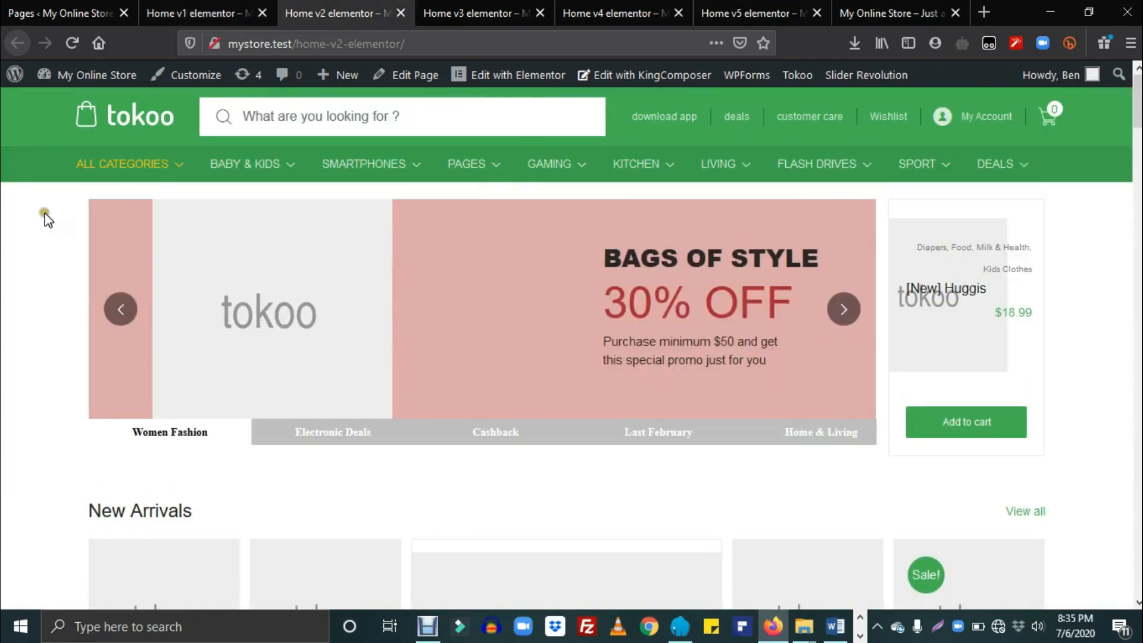
mouse_move(559, 164)
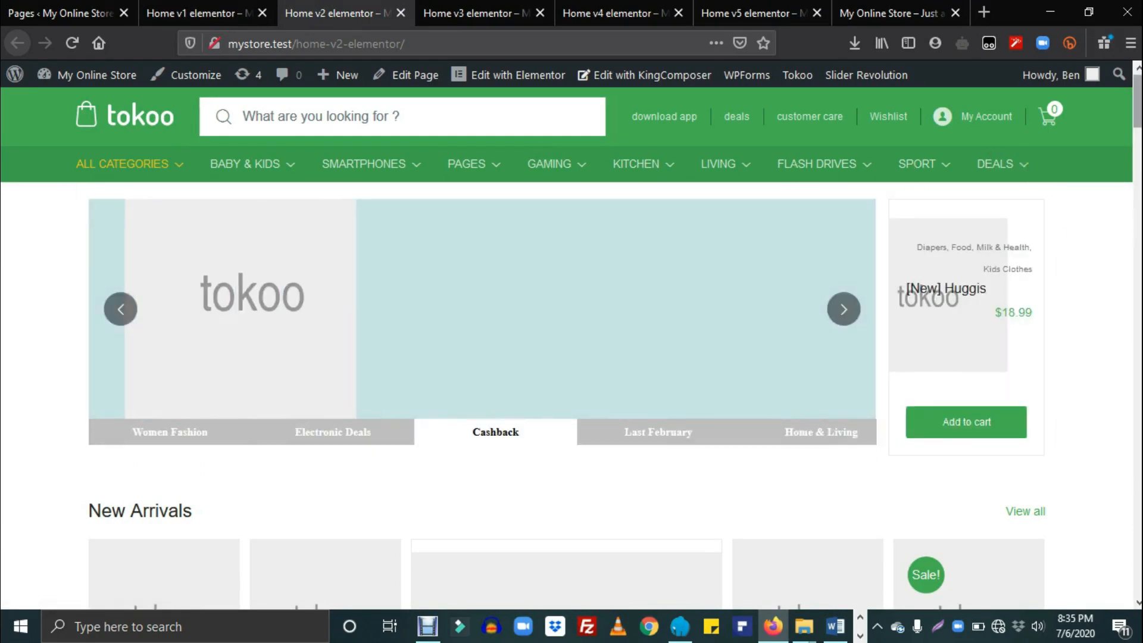
scroll(565, 348, "down", 12)
left_click_drag(1137, 259, 1137, 108)
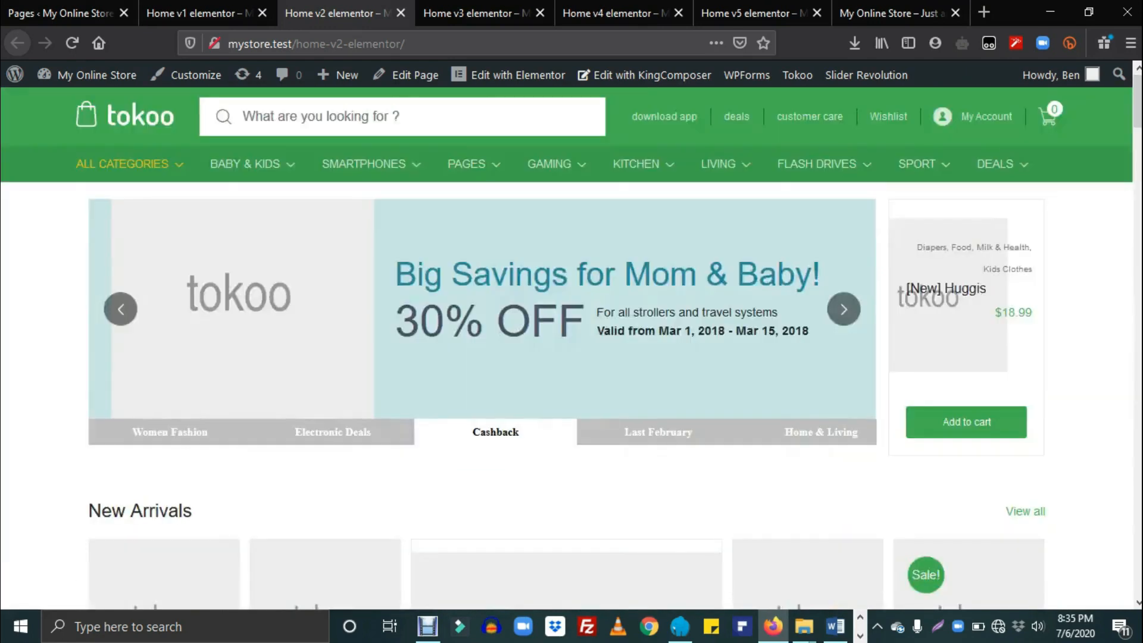
Step: Compare the Home v3, v4 and v5 elementor layouts, ending on Home v3 elementor
left_click(464, 9)
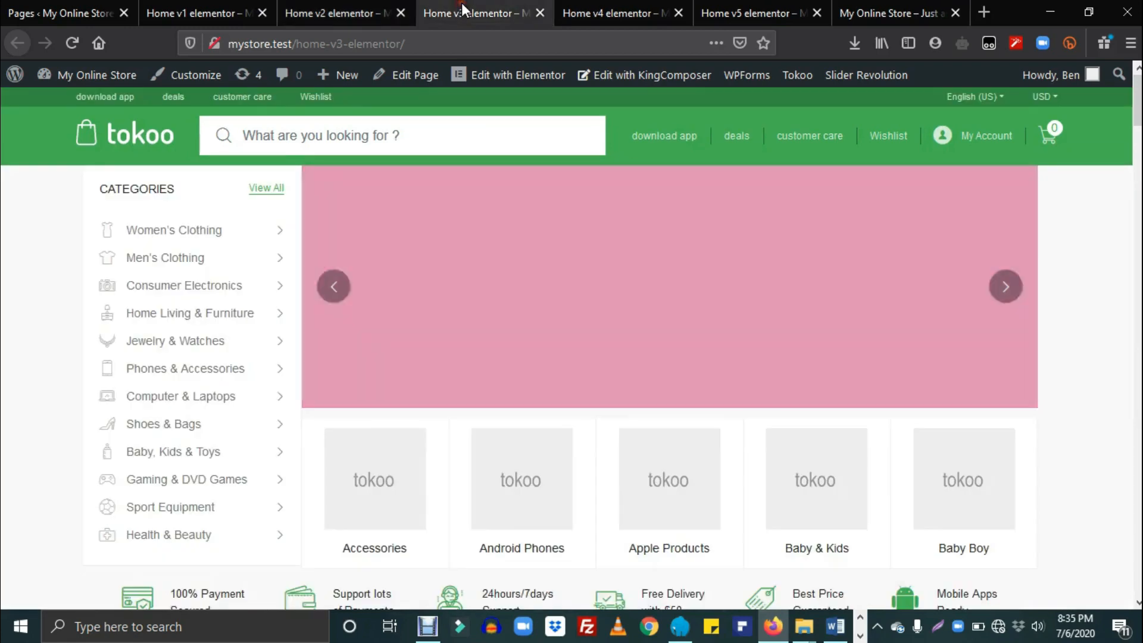
scroll(863, 268, "down", 5)
left_click_drag(1137, 129, 1137, 101)
left_click(640, 8)
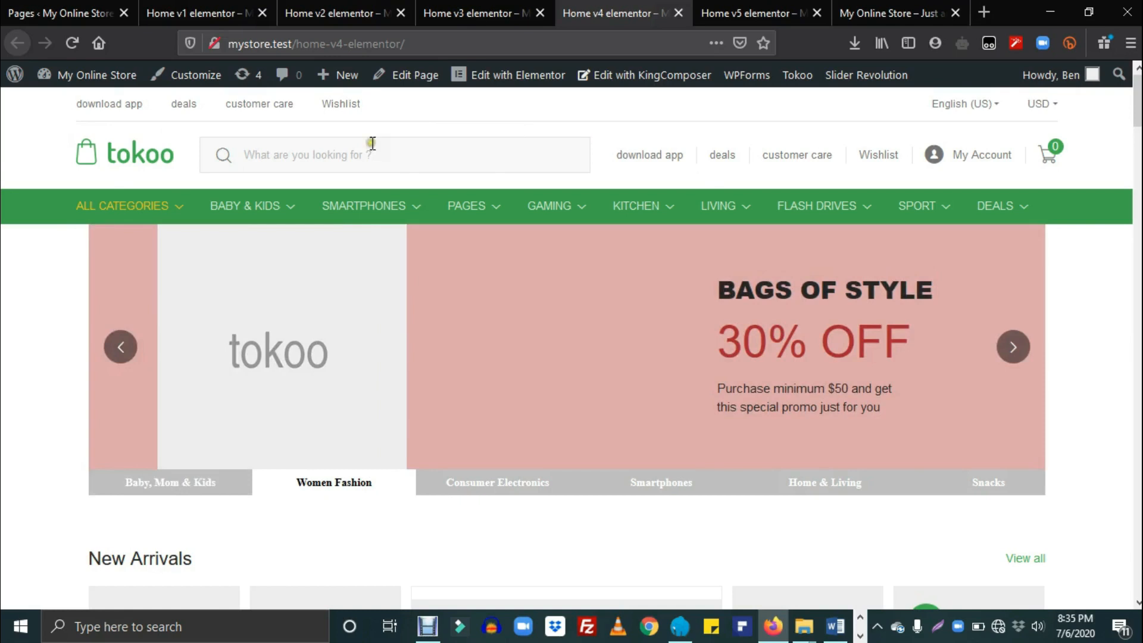
left_click(470, 12)
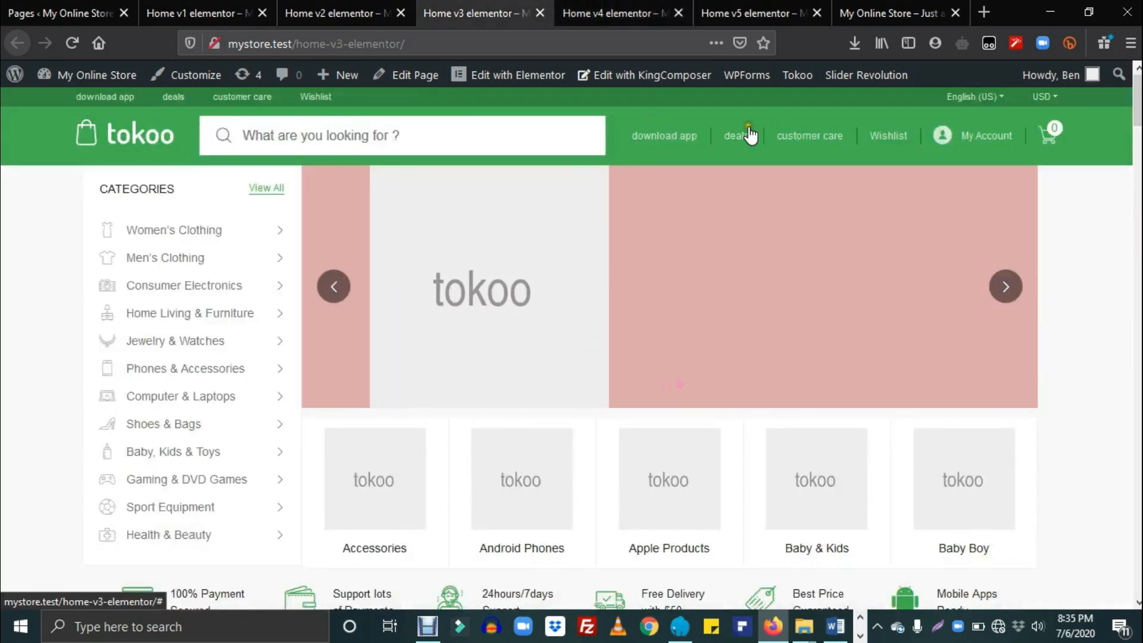
left_click(613, 7)
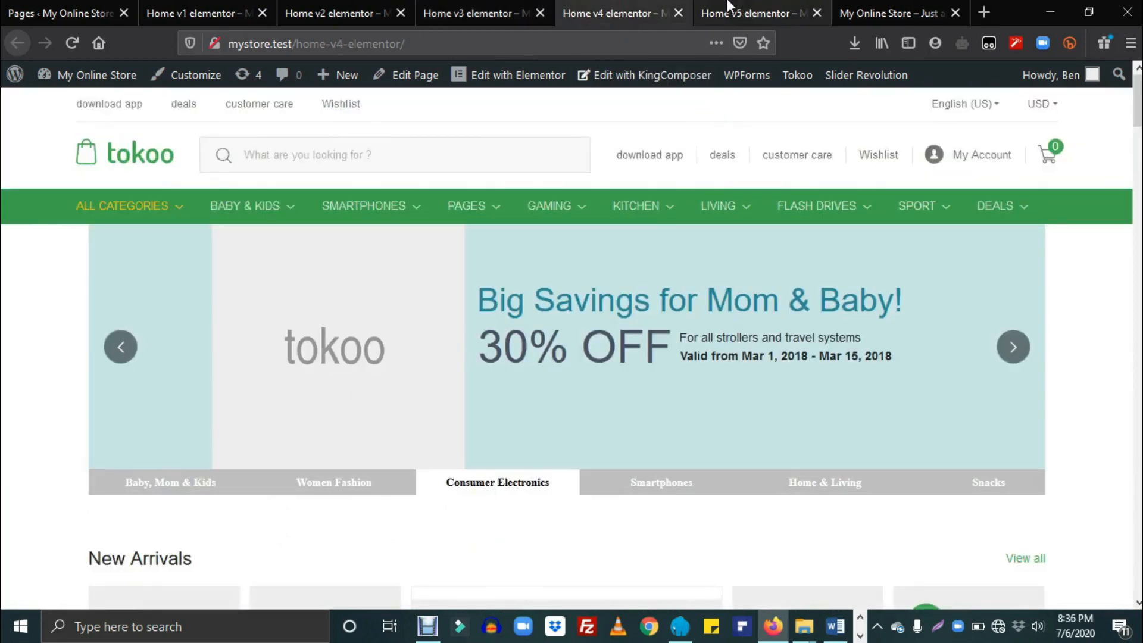
left_click(743, 12)
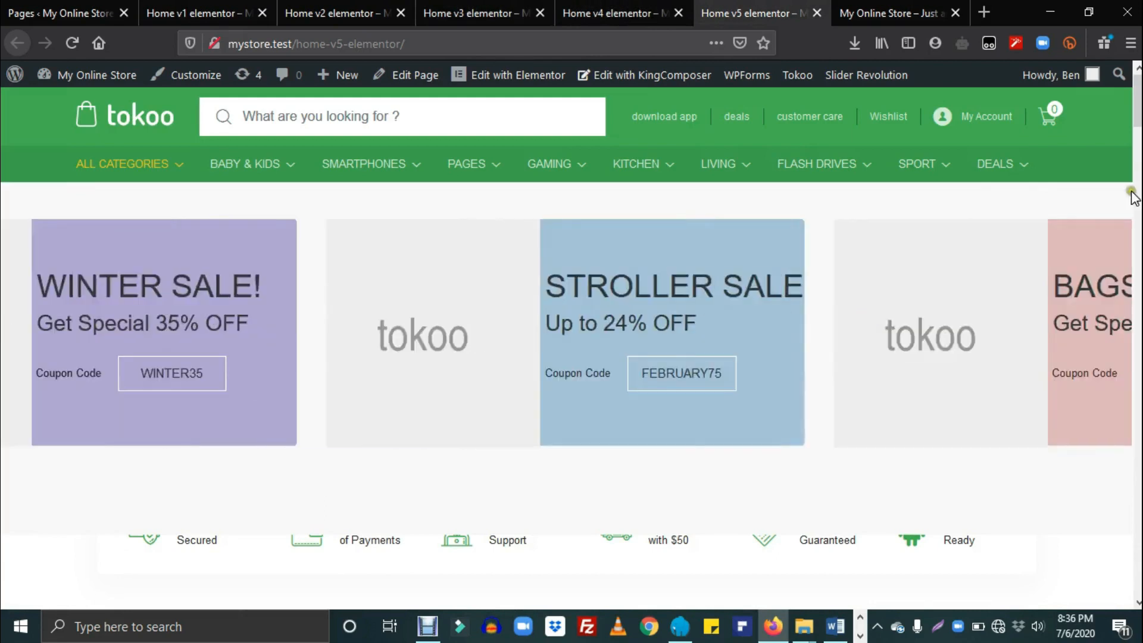
mouse_move(1138, 104)
left_mouse_down()
mouse_move(1138, 572)
mouse_move(1138, 101)
left_mouse_up()
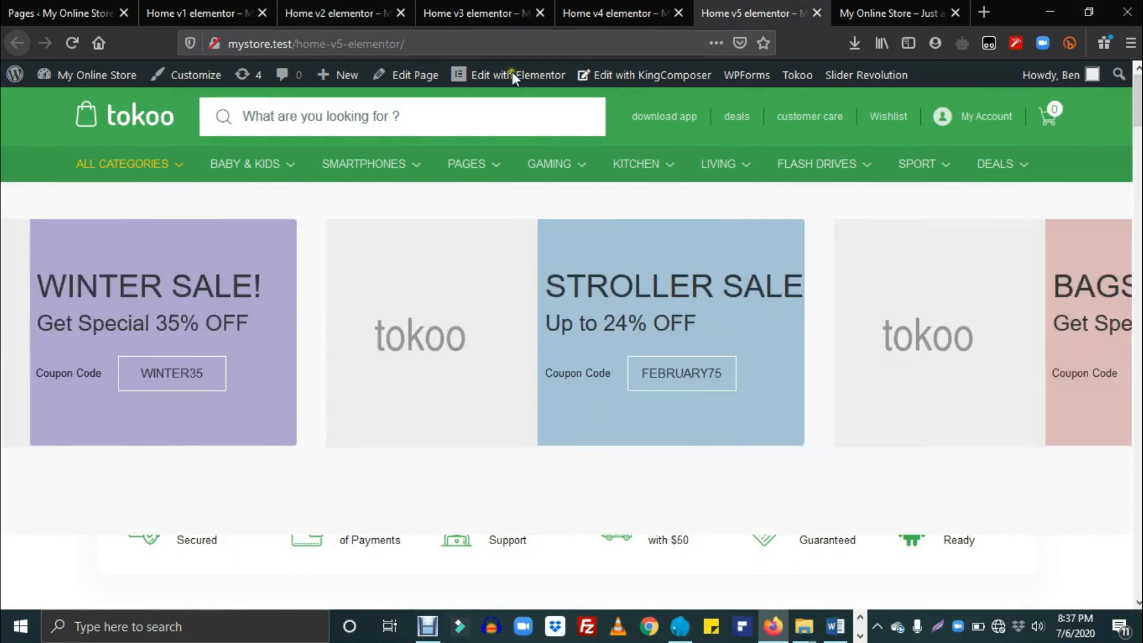
left_click(460, 6)
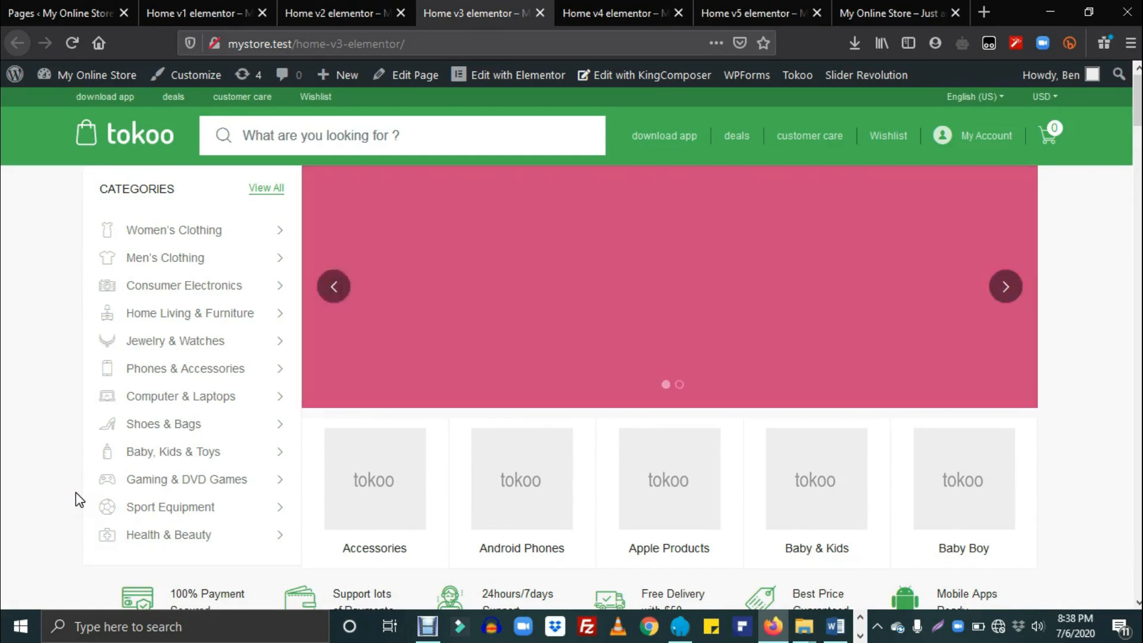
Step: Return to the WordPress admin tab and scroll down the admin sidebar
mouse_move(236, 481)
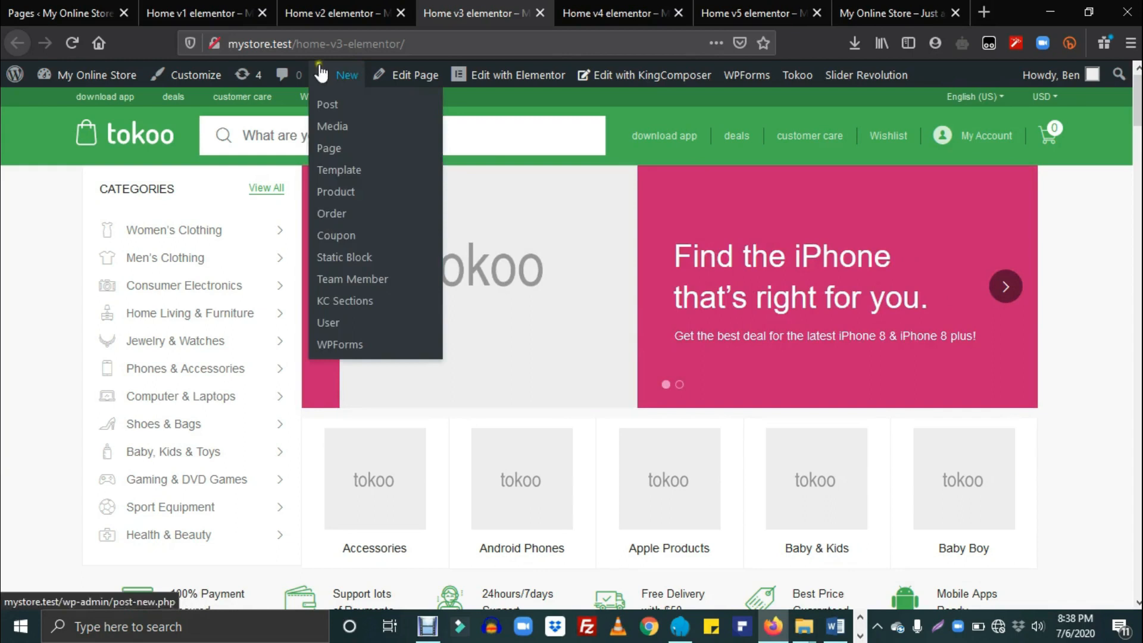
left_click(65, 13)
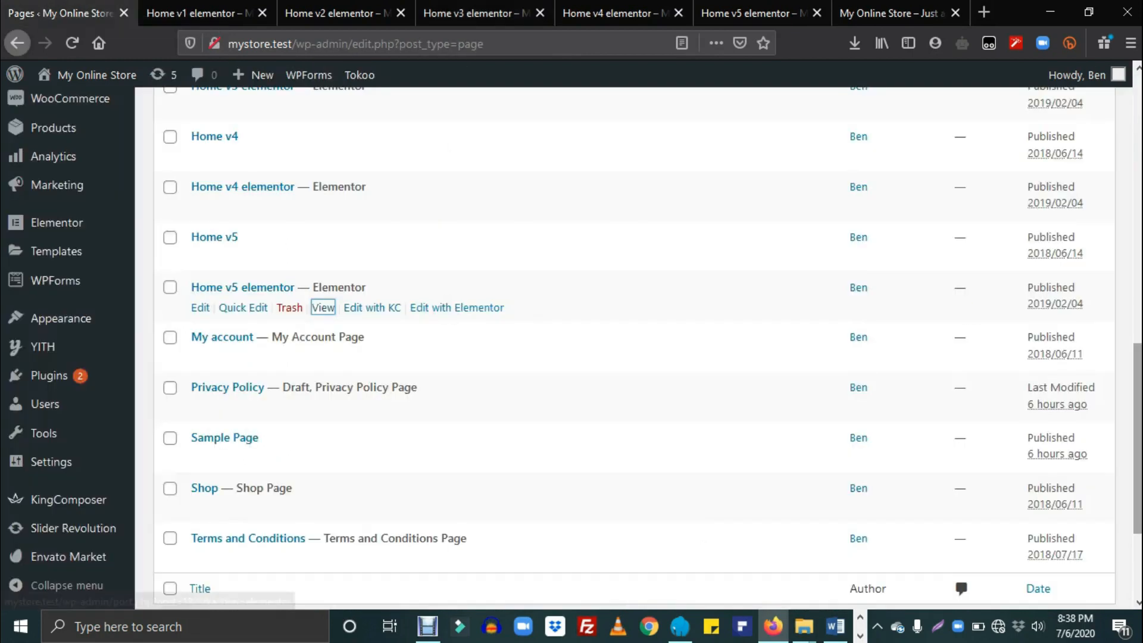
scroll(447, 310, "down", 3)
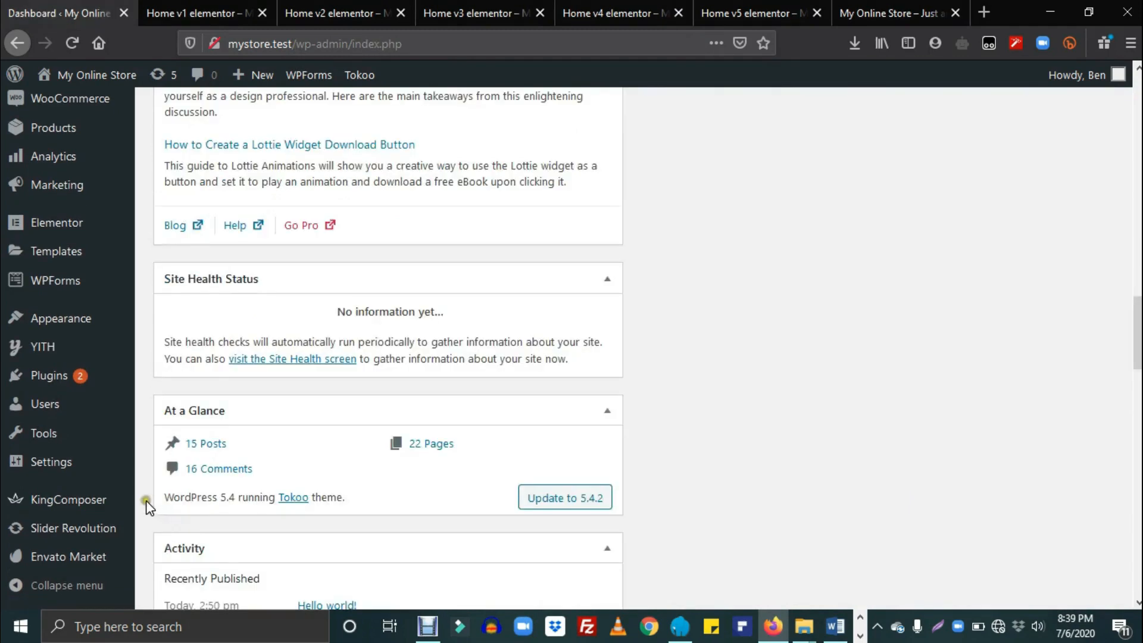
mouse_move(57, 468)
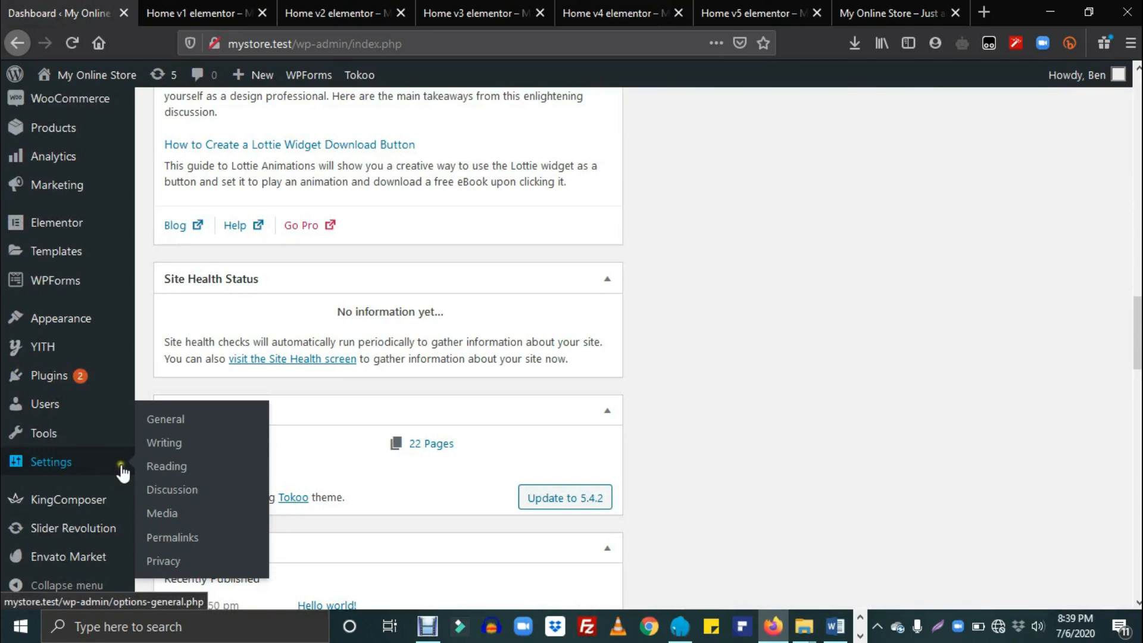
Step: In Settings > Reading, make Home v3 elementor the static homepage and save
left_click(173, 471)
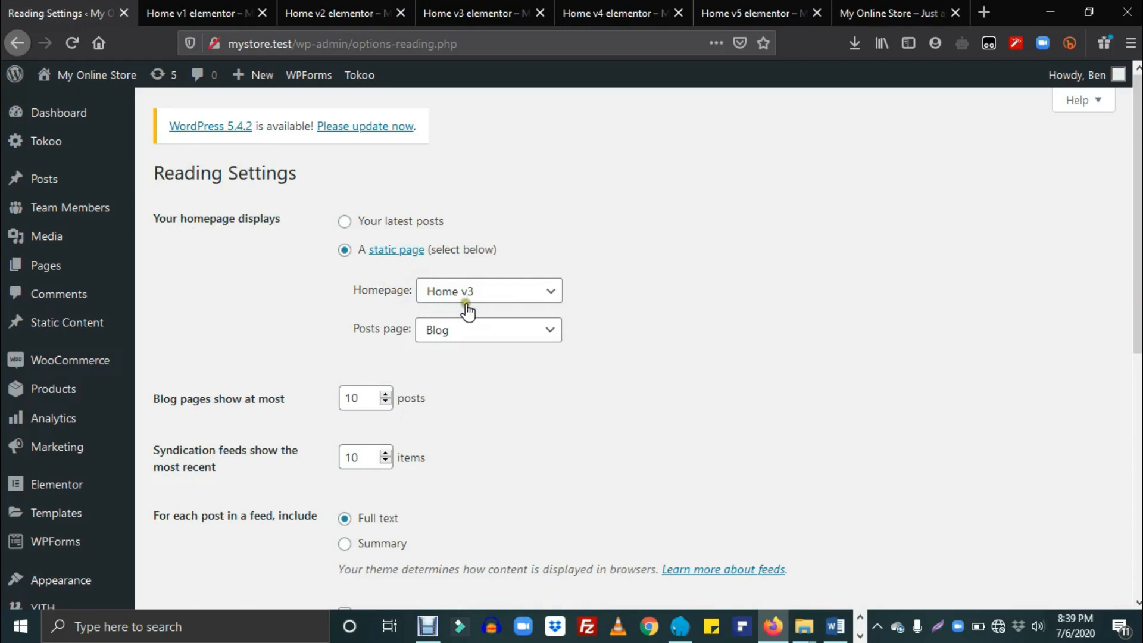
left_click(552, 295)
left_click(552, 294)
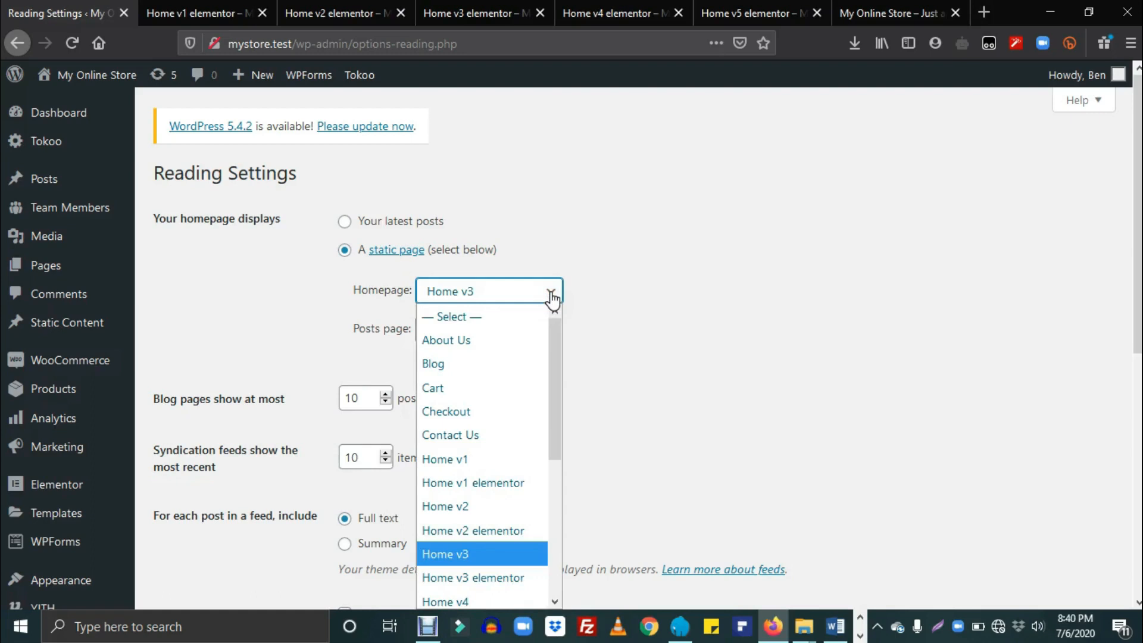
left_click_drag(552, 315, 557, 369)
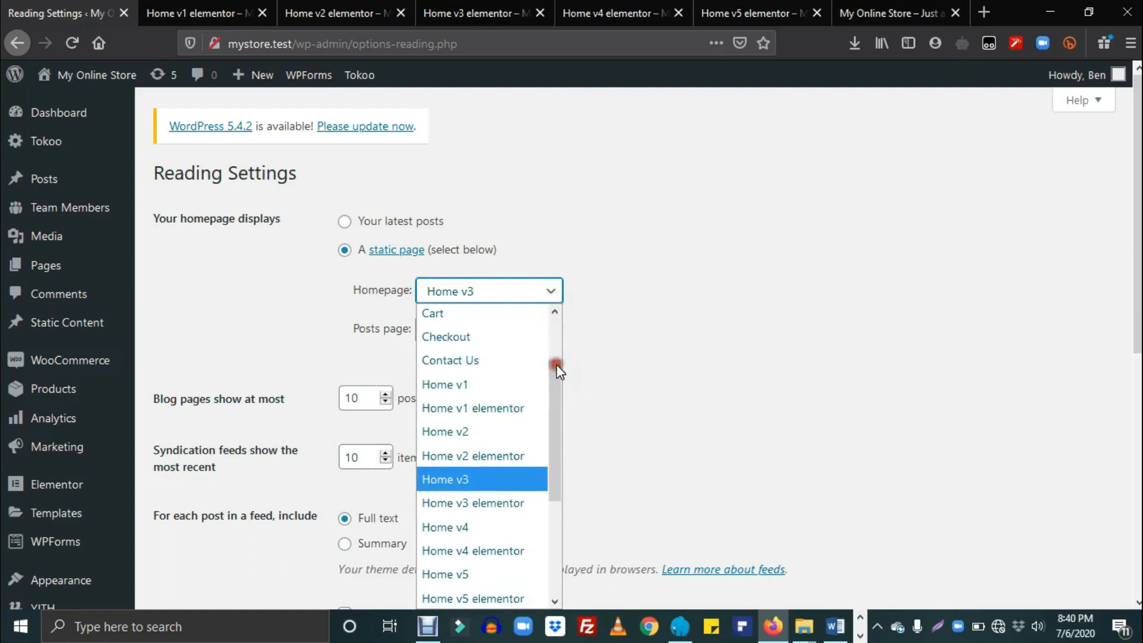
left_click(505, 504)
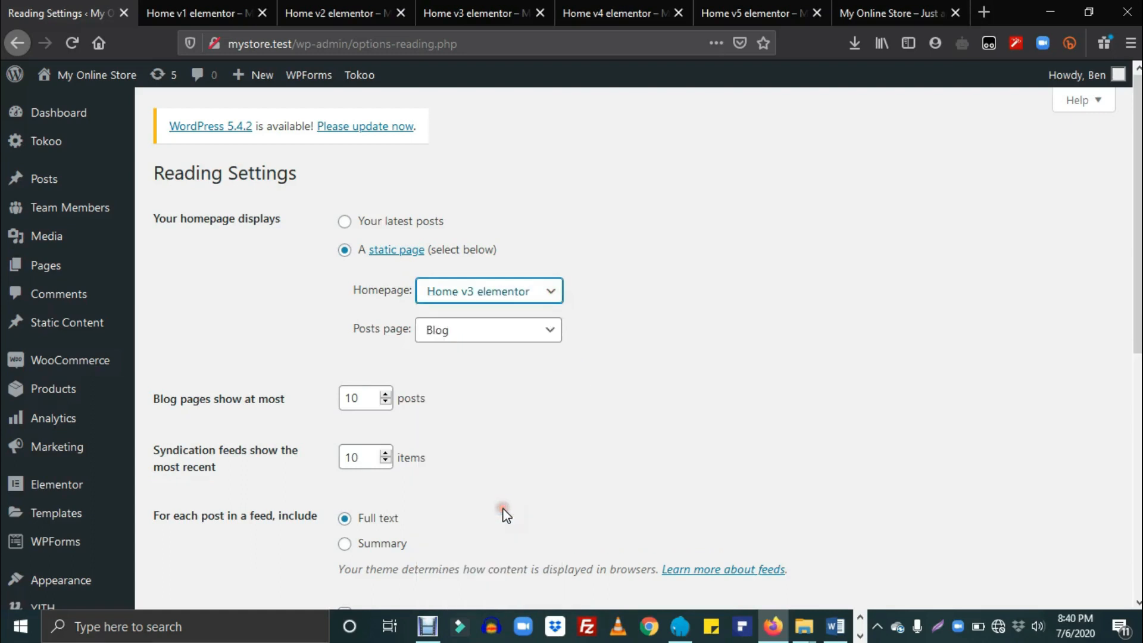
scroll(1135, 357, "down", 2)
left_click(213, 556)
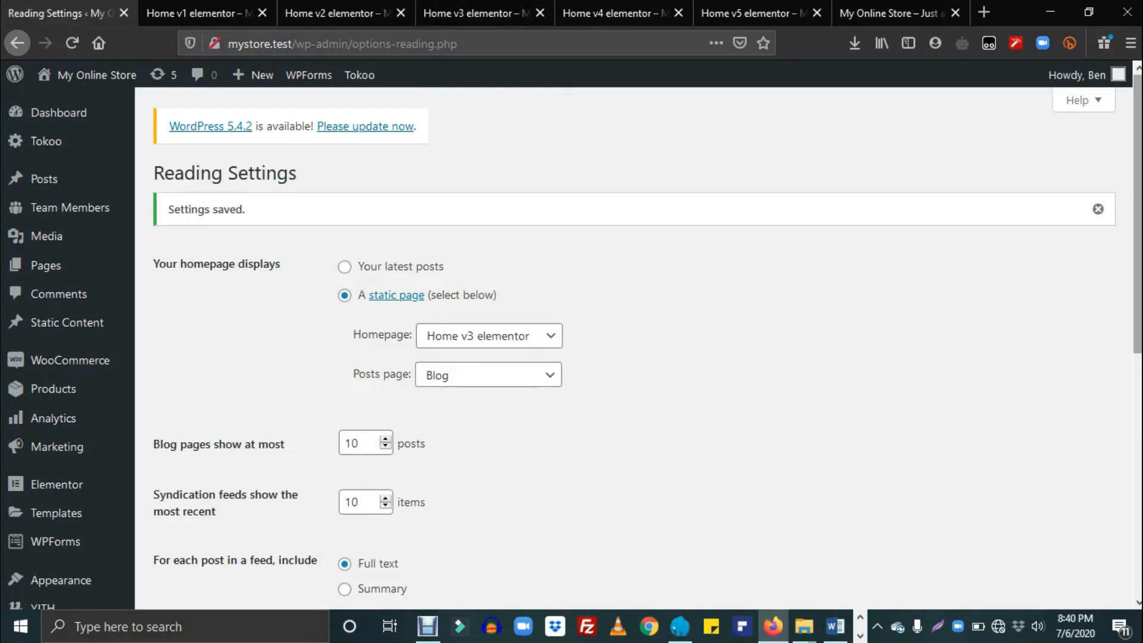
scroll(571, 346, "down", 6)
scroll(571, 346, "up", 2)
left_click_drag(1137, 385, 1137, 212)
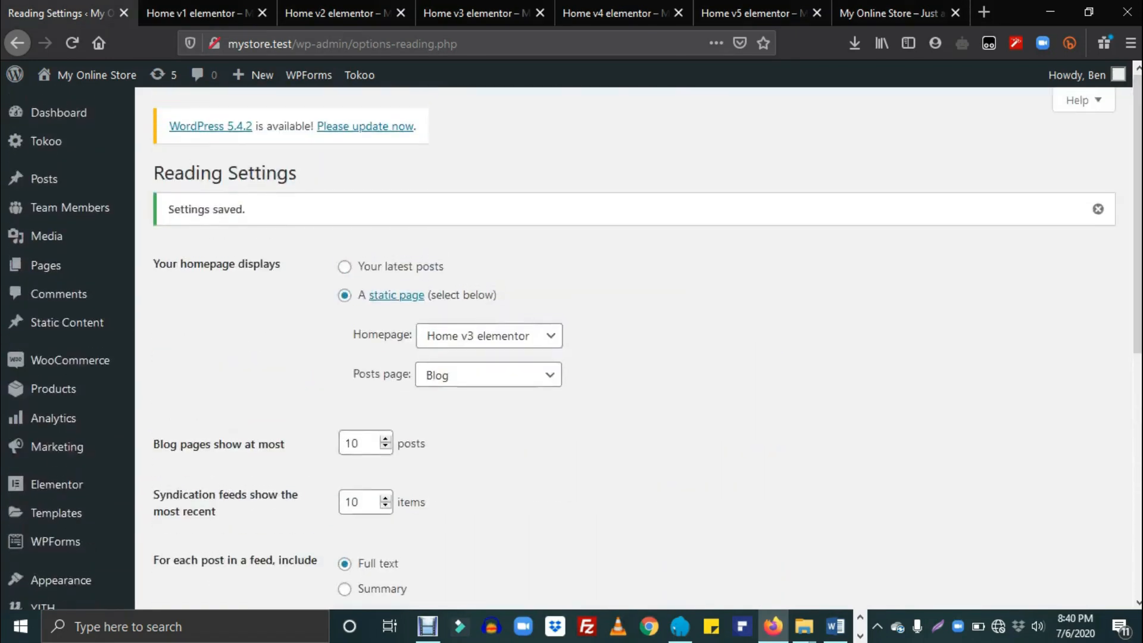
mouse_move(24, 401)
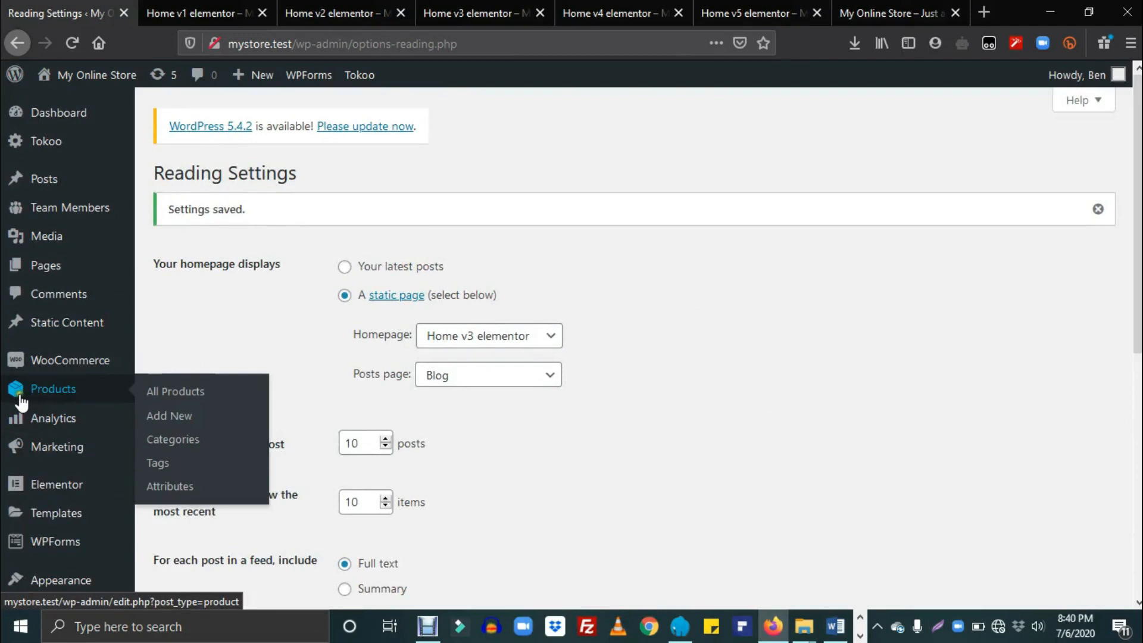
Step: Open Products > Categories and tick every listed product category
left_click(171, 443)
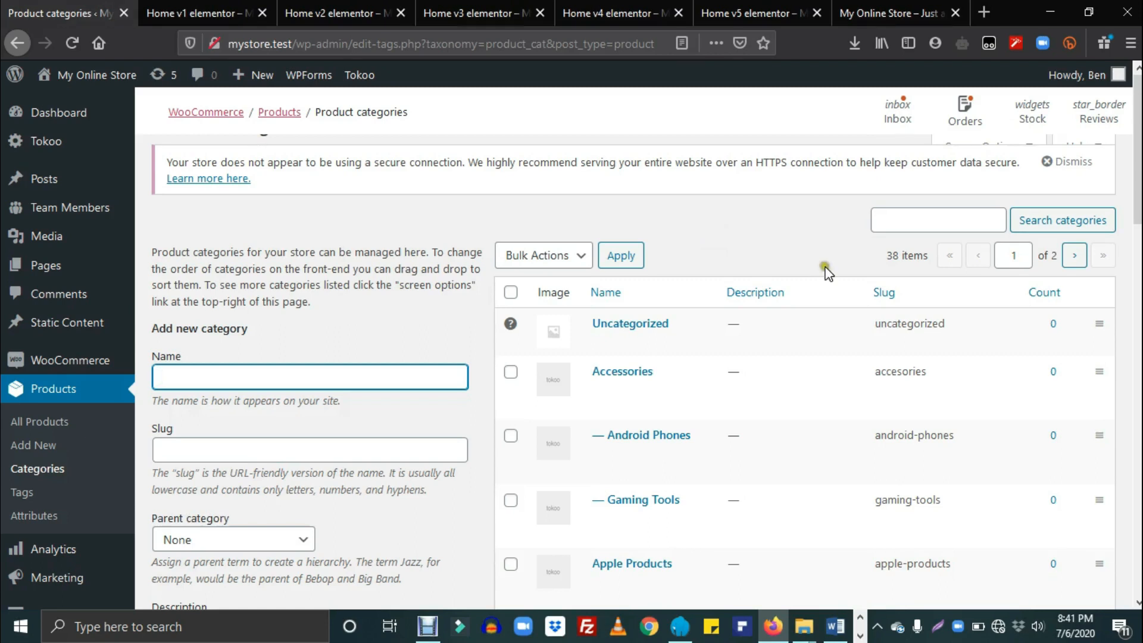
scroll(824, 265, "down", 2)
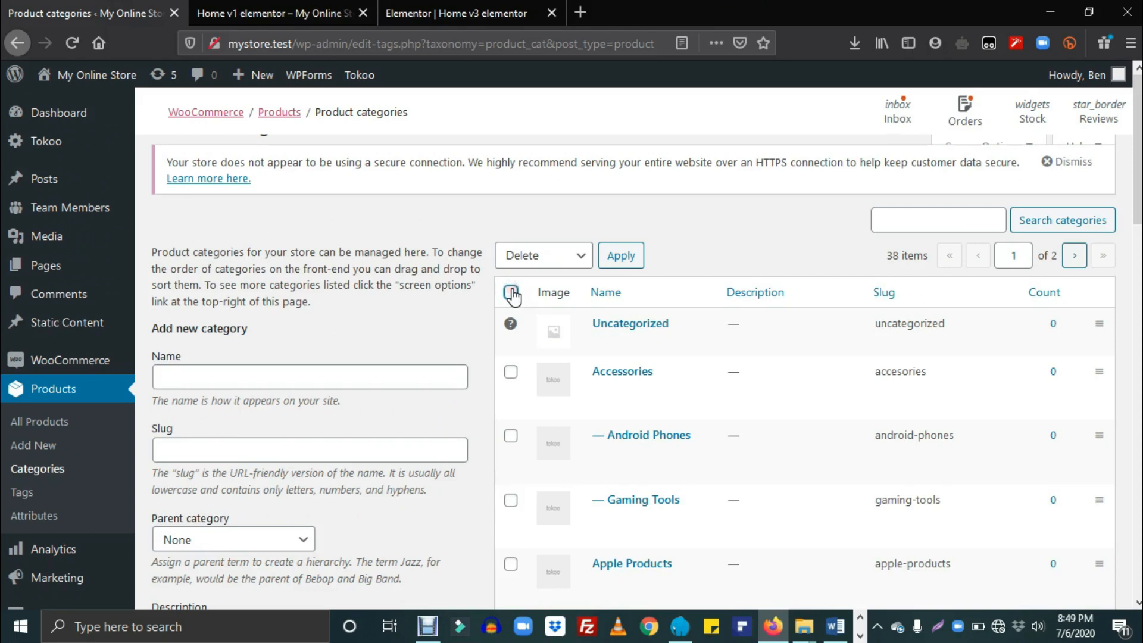
left_click(511, 292)
Step: Apply the Delete bulk action to the ticked product categories
left_click(559, 264)
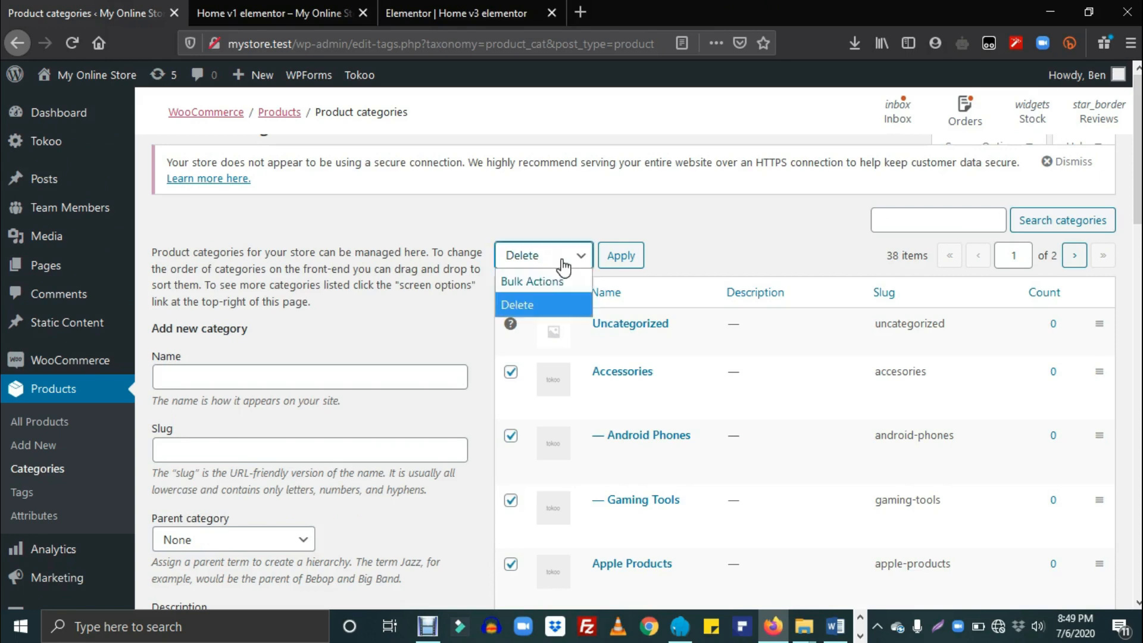
left_click(560, 265)
left_click(630, 264)
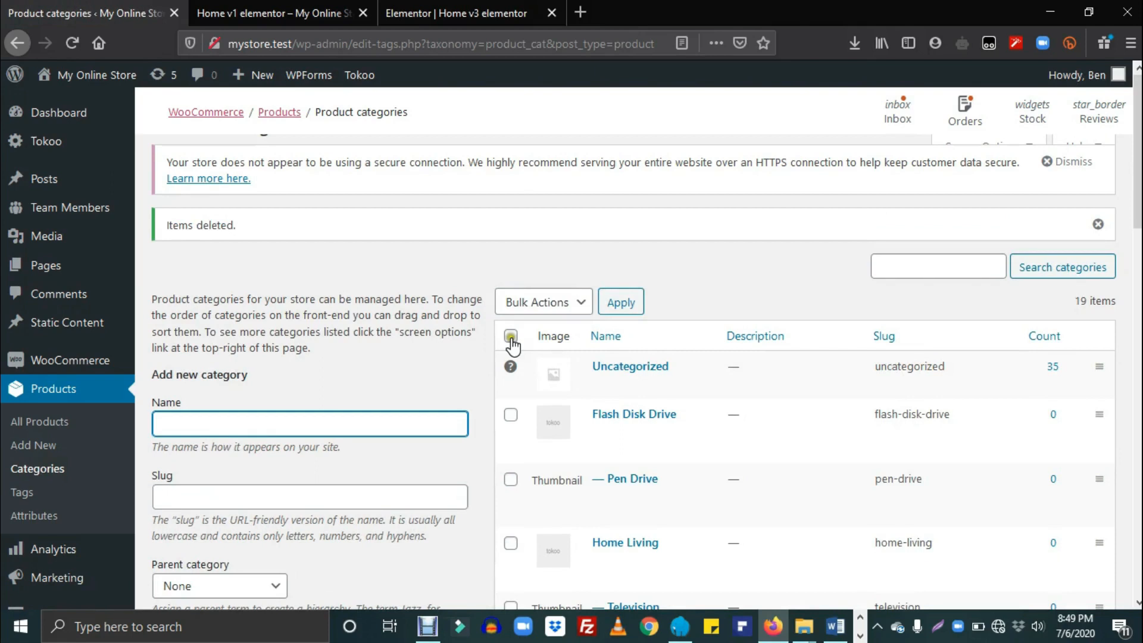
Step: Tick all remaining categories and bulk-delete them as well
left_click(511, 341)
left_click(555, 306)
left_click(563, 350)
left_click(629, 304)
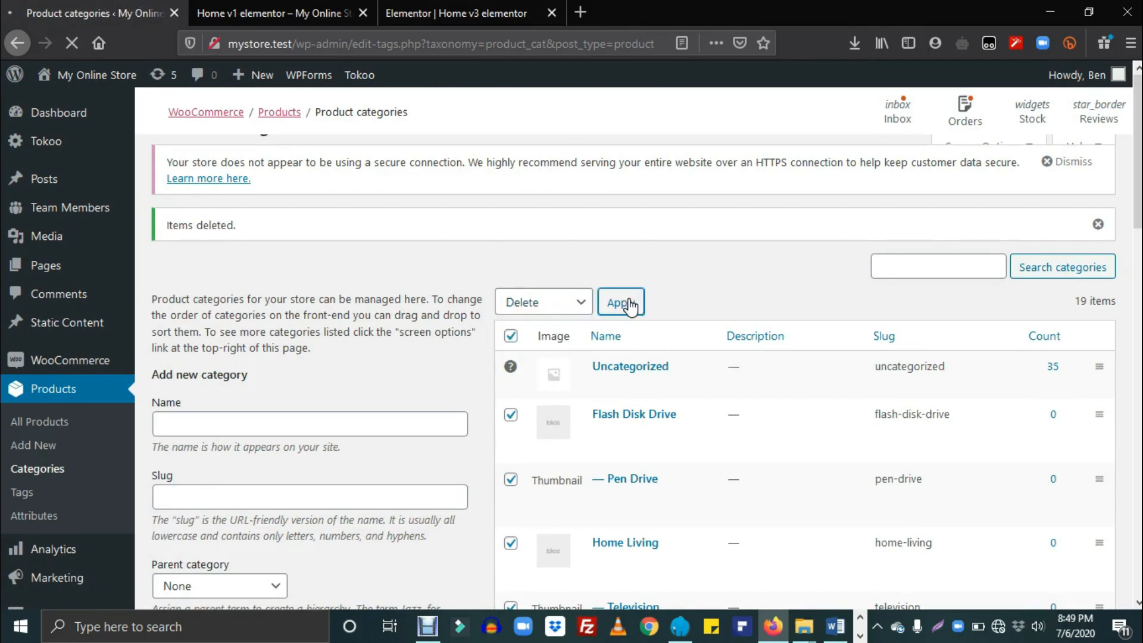
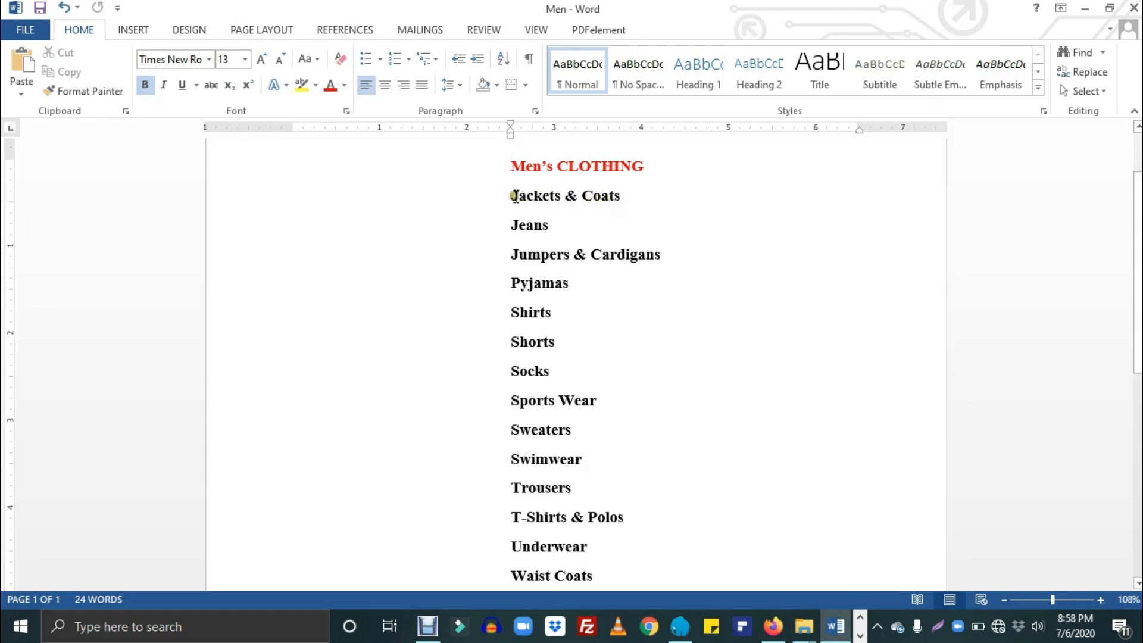
Step: Add Jackets & Coats as a product category with the slug 'jaceket-coats'
key("alt+Tab")
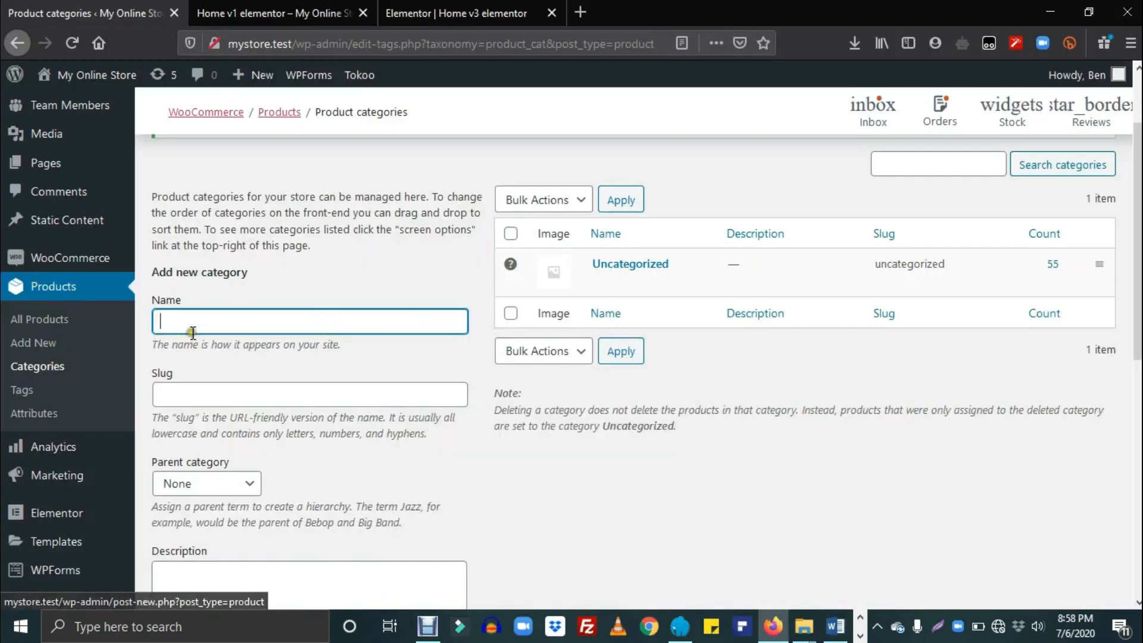
type("Jackets & Coats")
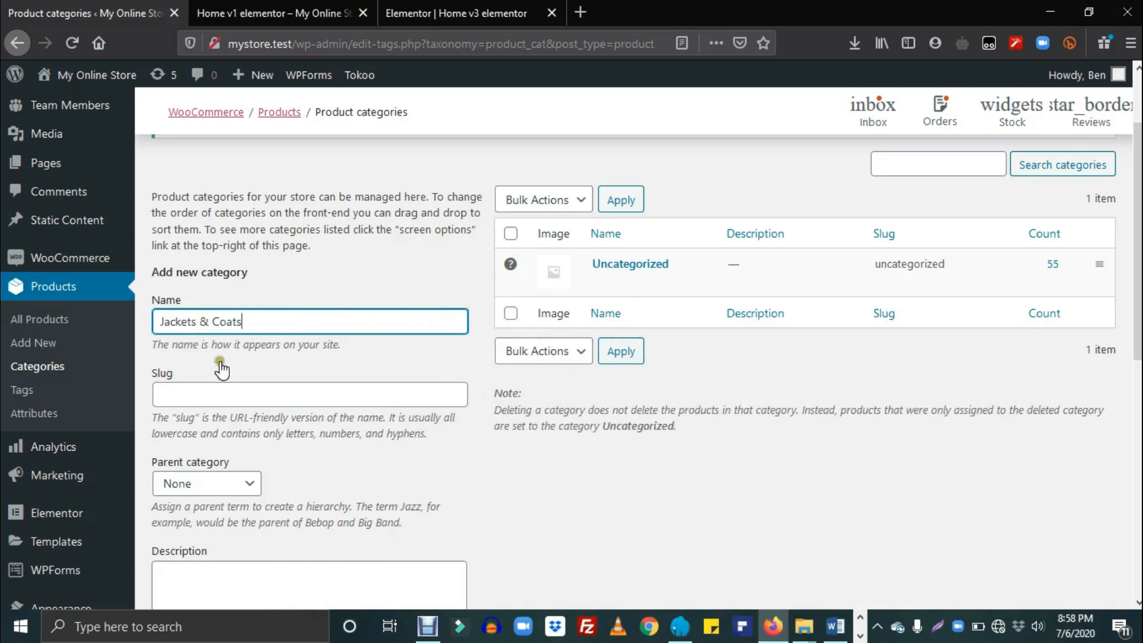
left_click(234, 398)
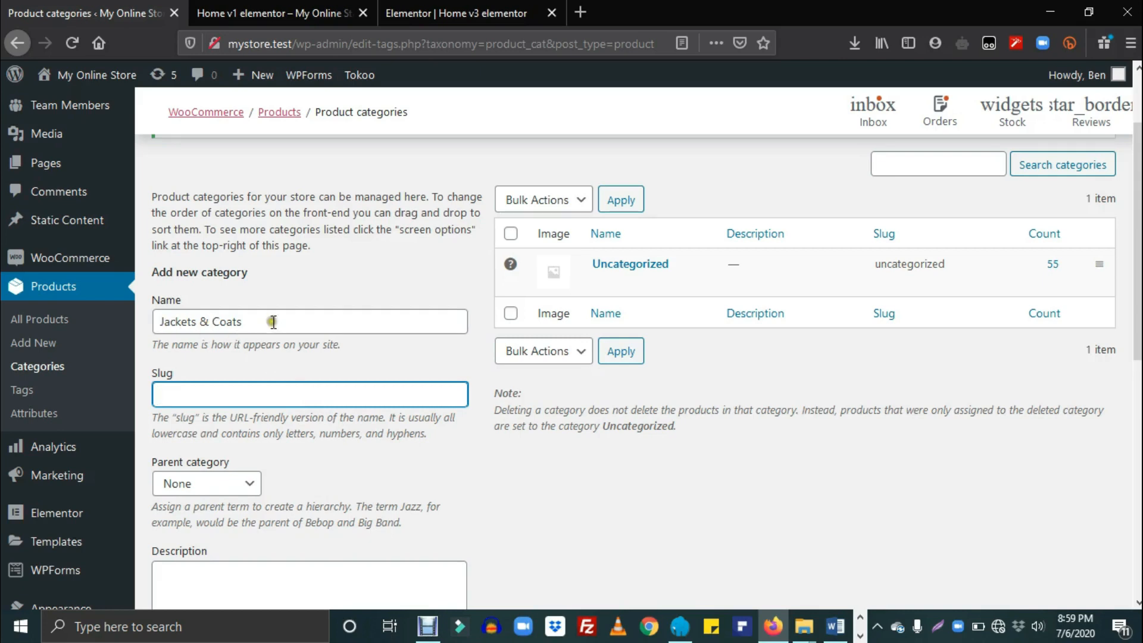
type("jaceket")
type("-coats")
scroll(526, 549, "down", 10)
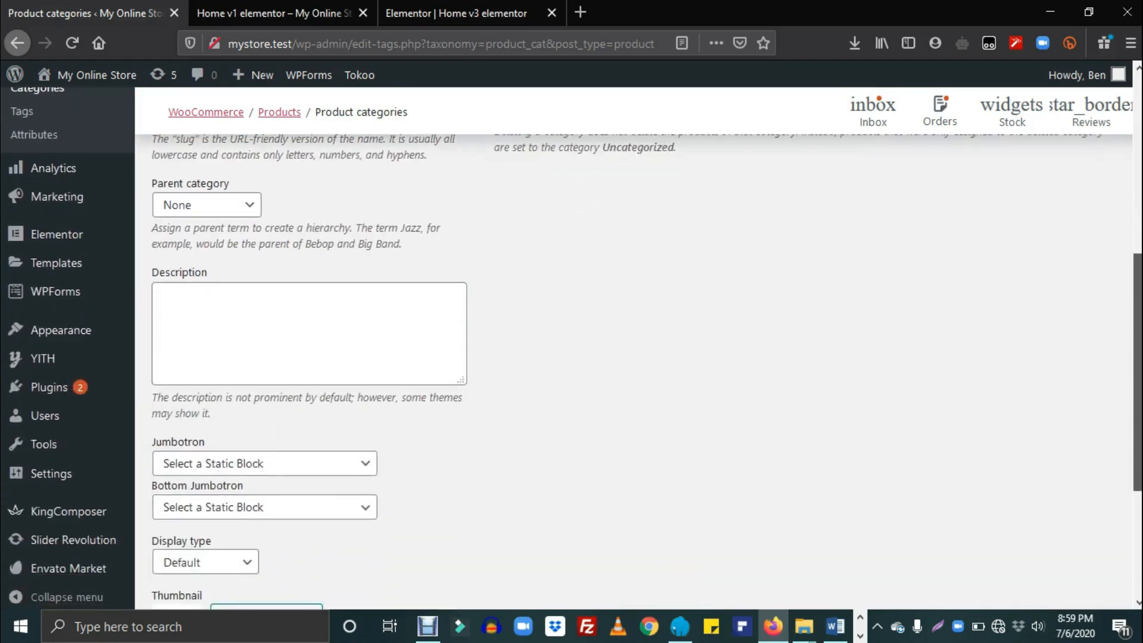
left_click(226, 463)
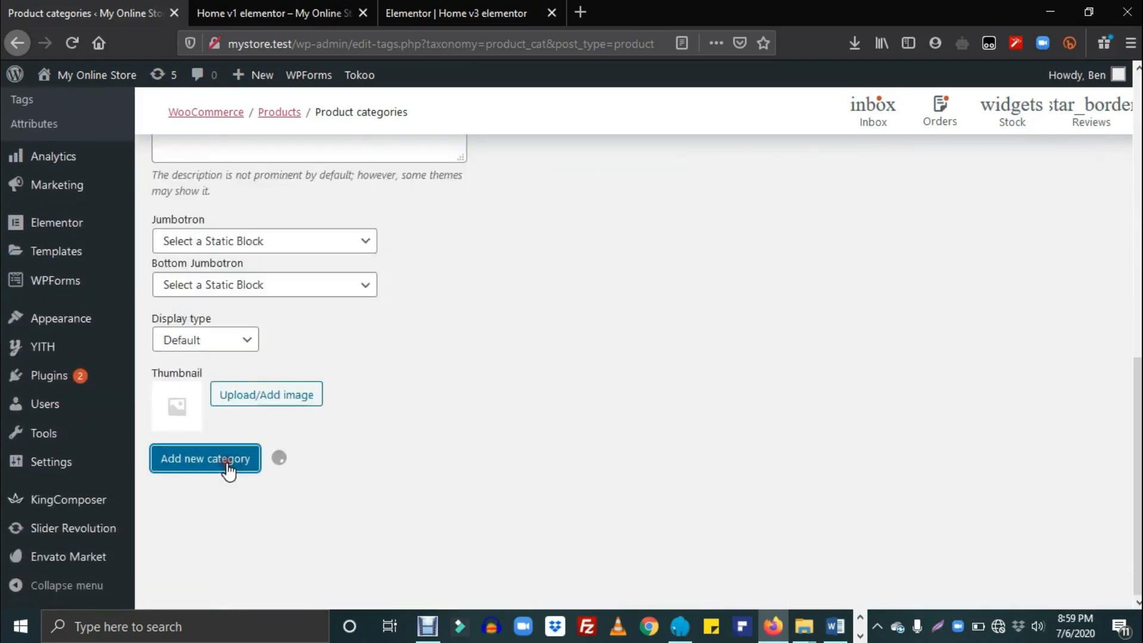
left_click_drag(1138, 472, 1137, 198)
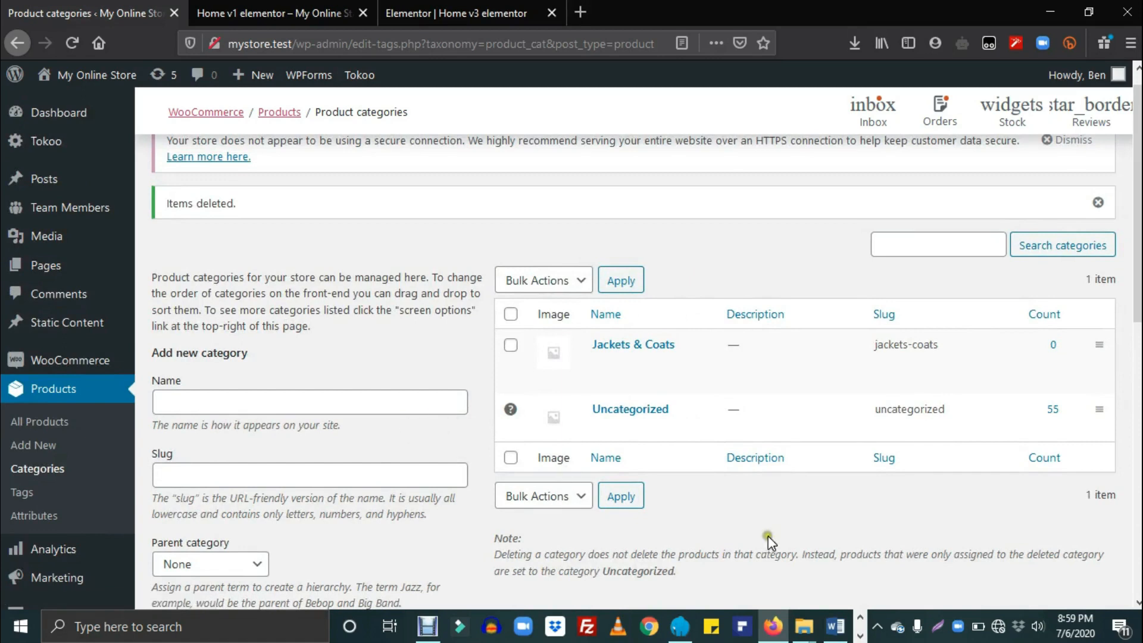
Step: Copy Jeans from the Men's clothing list and add it as a product category with slug jeans
left_click(835, 627)
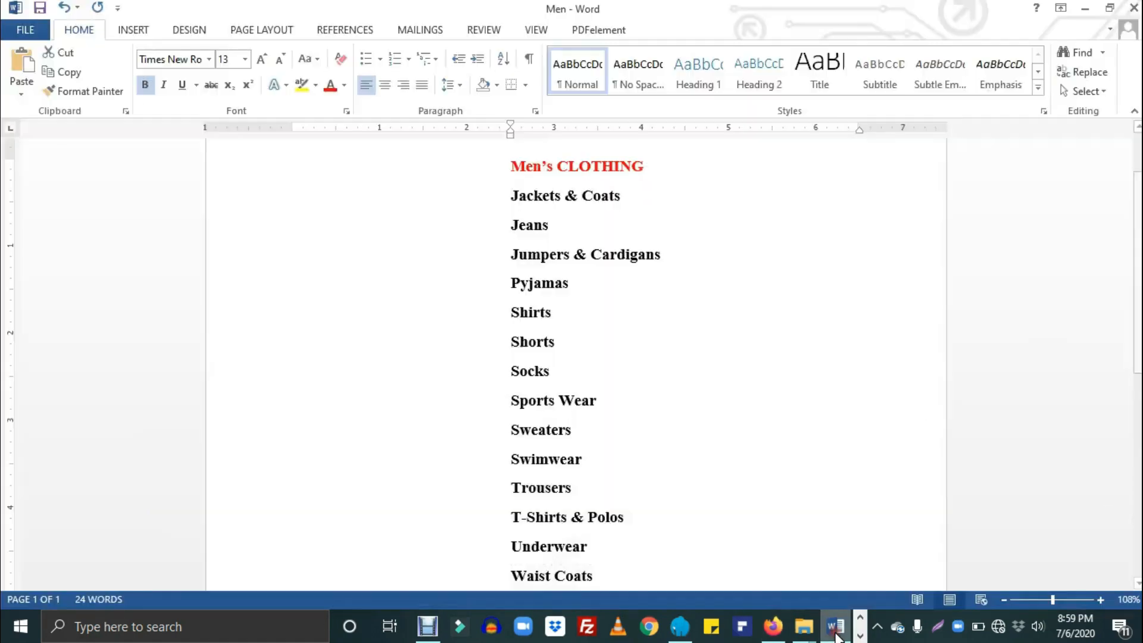
triple_click(522, 231)
key("ctrl+c")
key("alt+Tab")
left_click(325, 393)
key("ctrl+v")
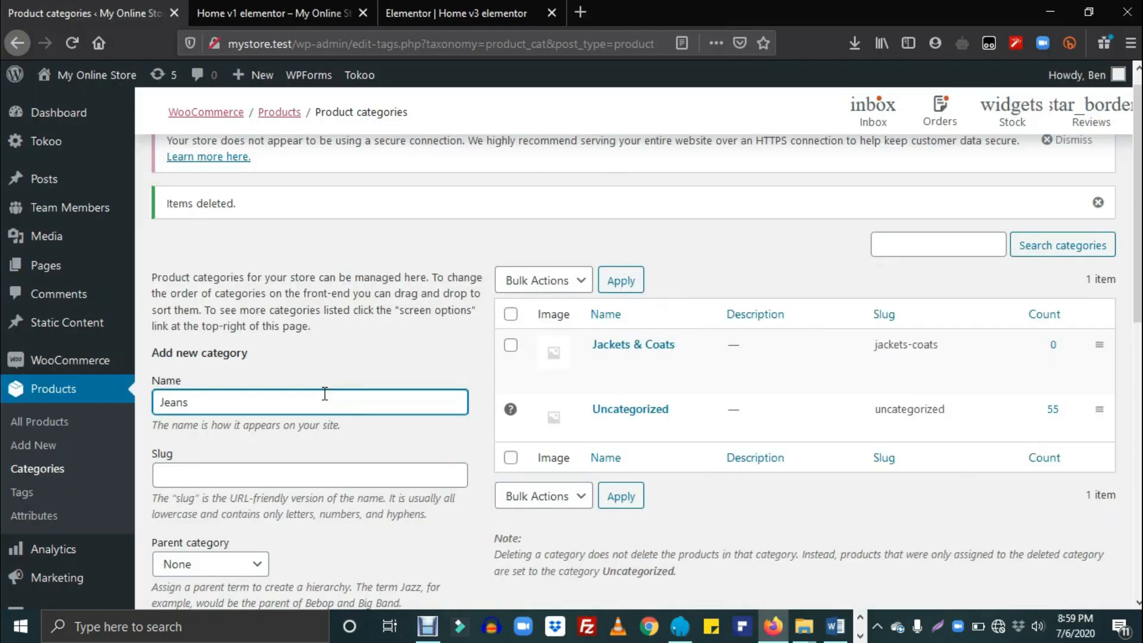
key("Tab")
key("ctrl+v")
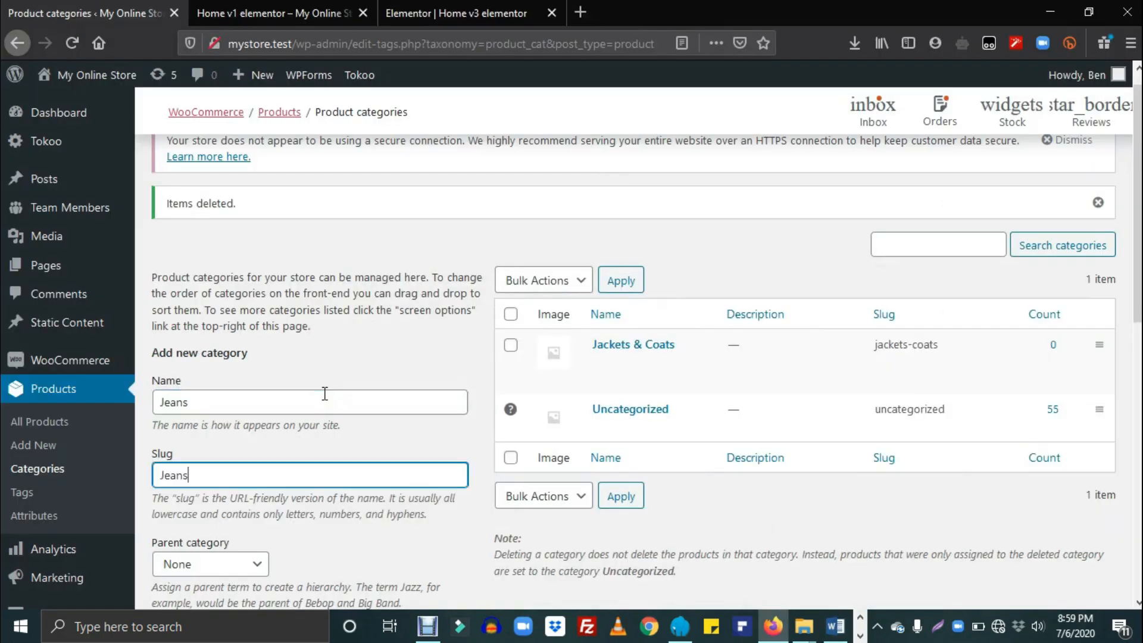
left_click(167, 474)
left_click(196, 475)
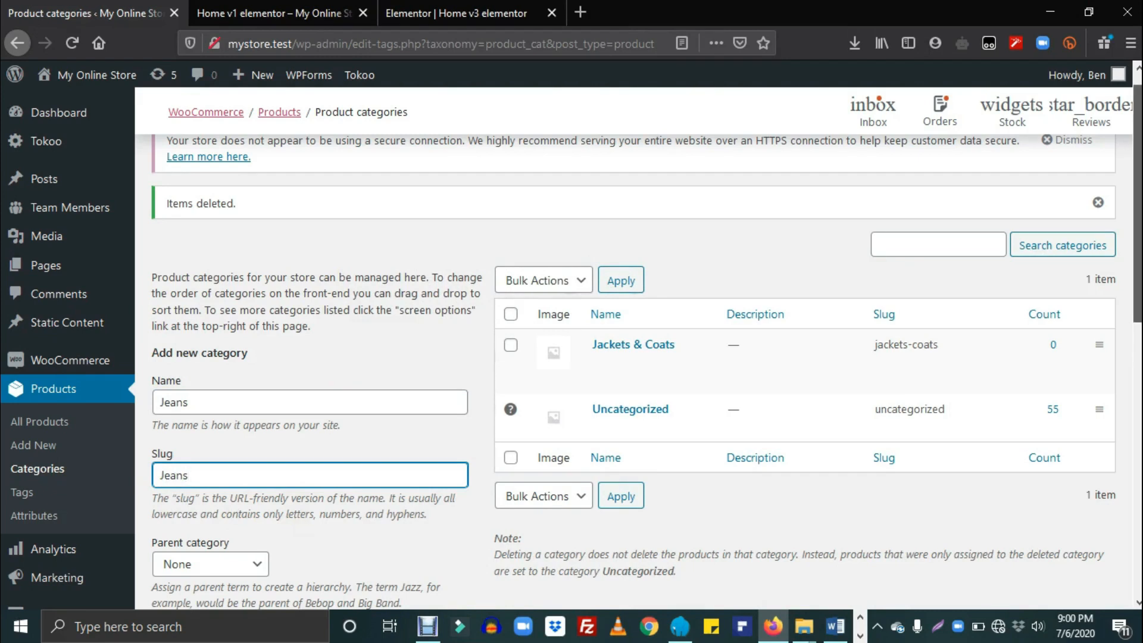
scroll(1137, 203, "down", 1)
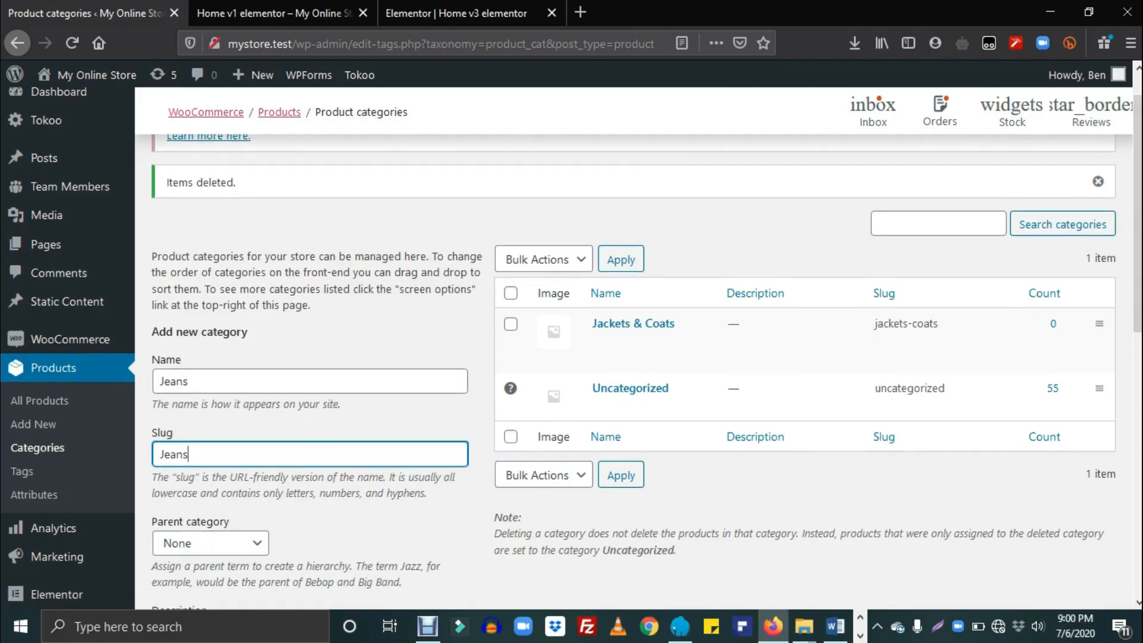
scroll(587, 564, "down", 6)
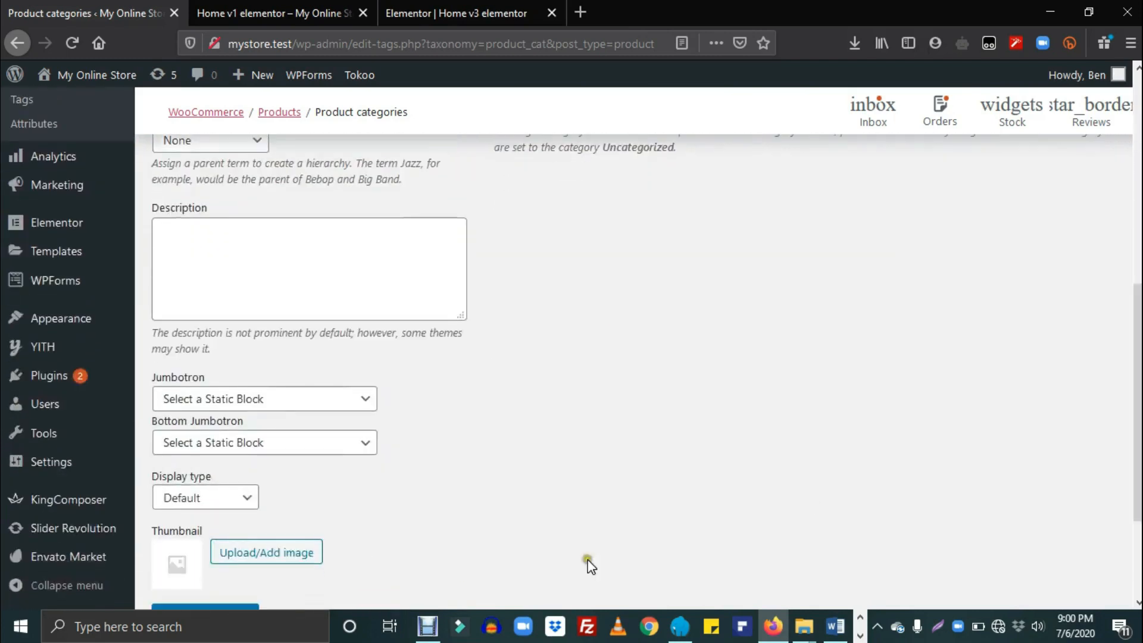
left_click(187, 474)
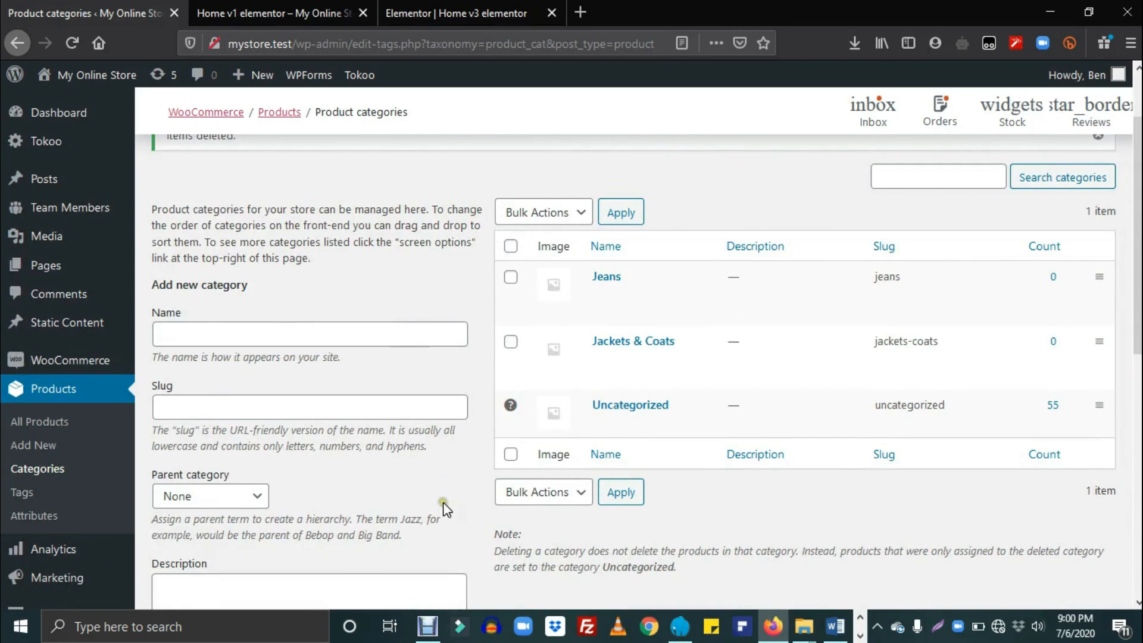
Step: Add Pyjamas, Shirts and Shorts as product categories with matching slugs
left_click(263, 324)
type("Pyjamas")
key("Tab")
type("Pyjamas")
left_click_drag(1137, 279, 1138, 327)
left_click(225, 459)
left_click(292, 264)
type("Shirts")
key("Tab")
type("Shirts")
scroll(273, 417, "down", 8)
left_click(238, 460)
type("Shorts")
key("Tab")
type("Shorts")
scroll(287, 184, "down", 6)
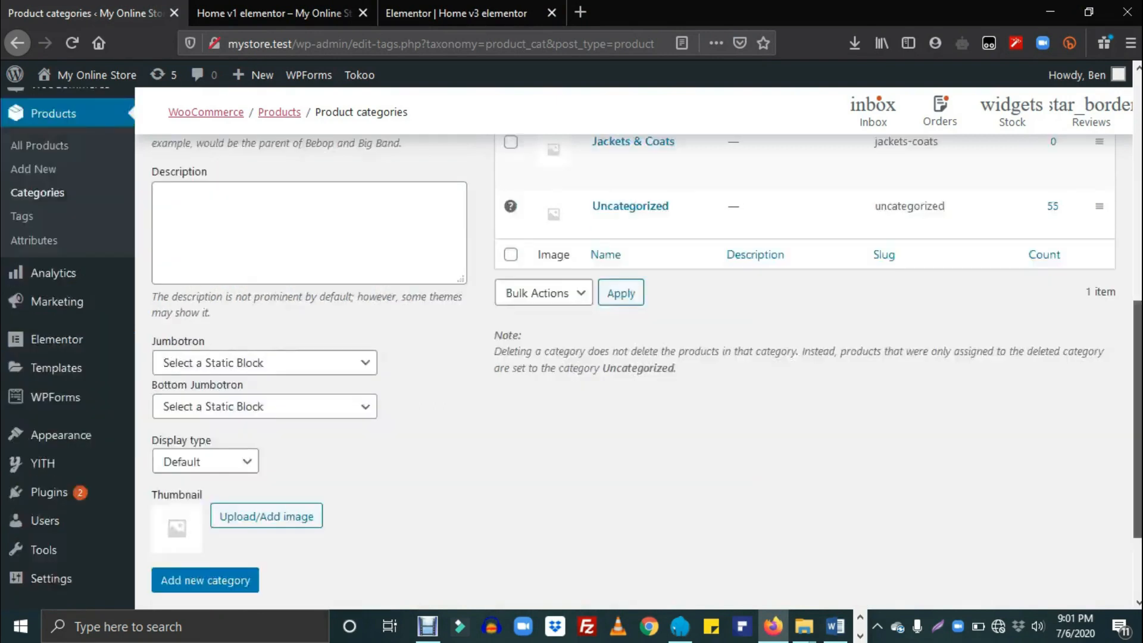
left_click(228, 457)
Step: Add Socks, Sports Wear and Sweaters as product categories with matching slugs
type("Socks")
key("Tab")
type("Socks")
scroll(385, 418, "down", 6)
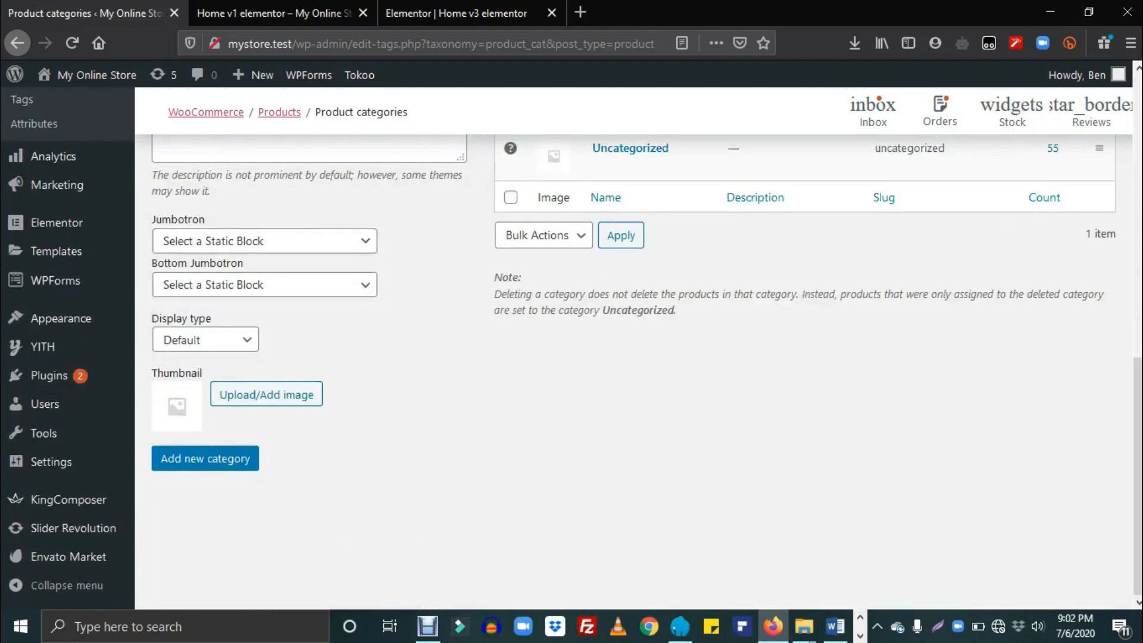
left_click(231, 458)
type("Sports Wear")
key("Tab")
type("Sports Wear")
scroll(285, 248, "down", 6)
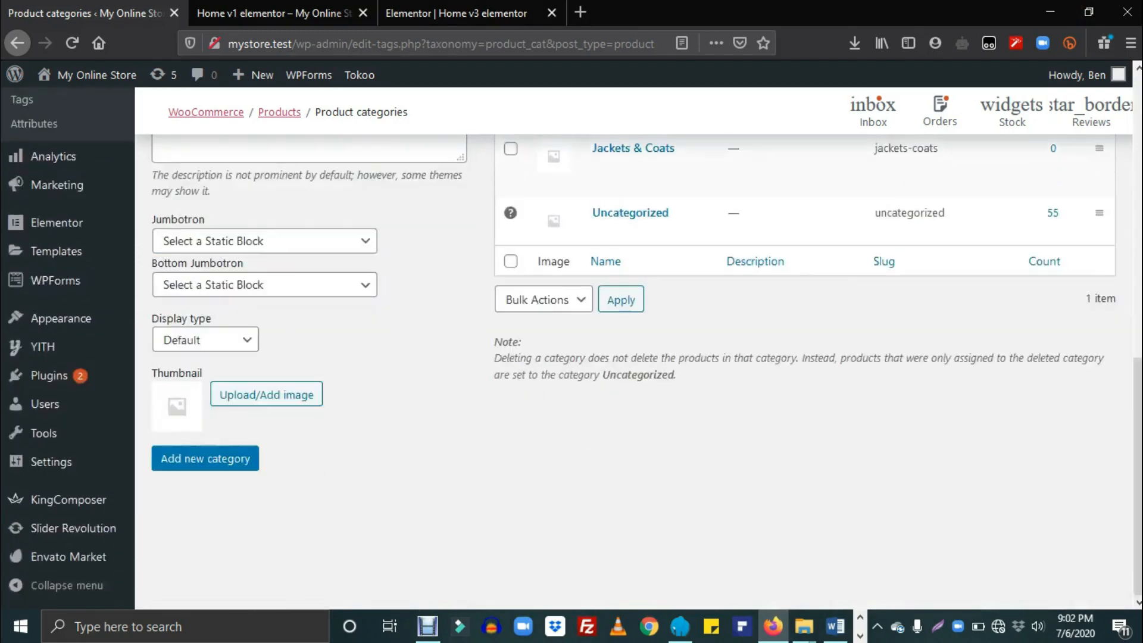
left_click(222, 470)
left_click(426, 319)
type("Sweaters")
key("Tab")
type("Sweaters")
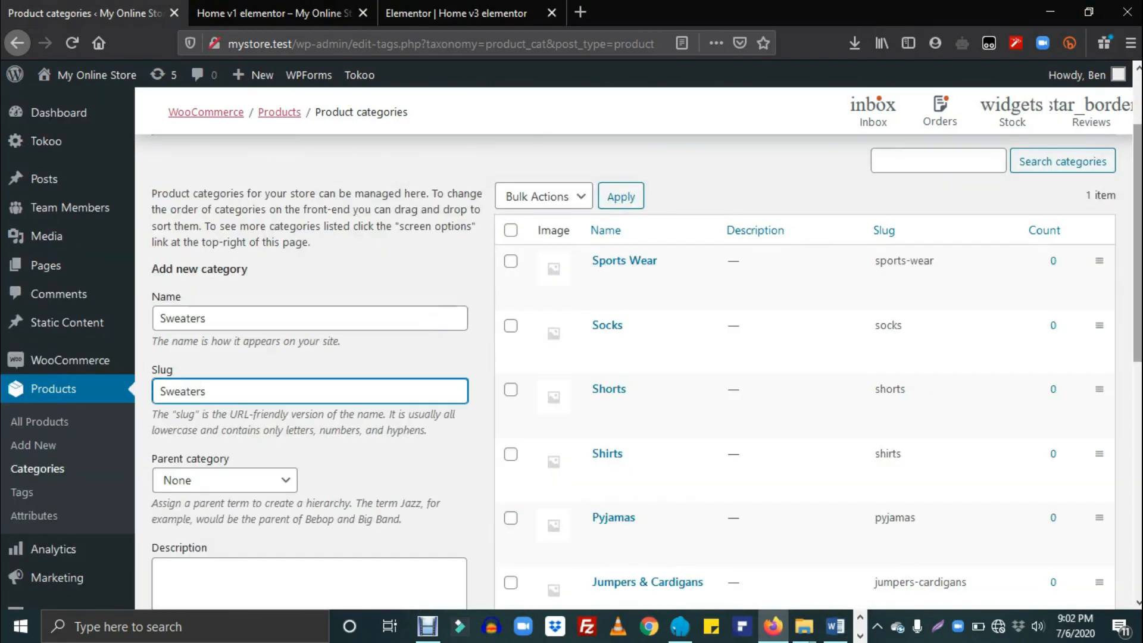
scroll(474, 418, "down", 6)
left_click(246, 459)
Step: Add Swimwear and Trousers as product categories with matching slugs
left_click(377, 364)
type("Swimwear")
key("Tab")
type("Swimwear")
scroll(377, 365, "down", 6)
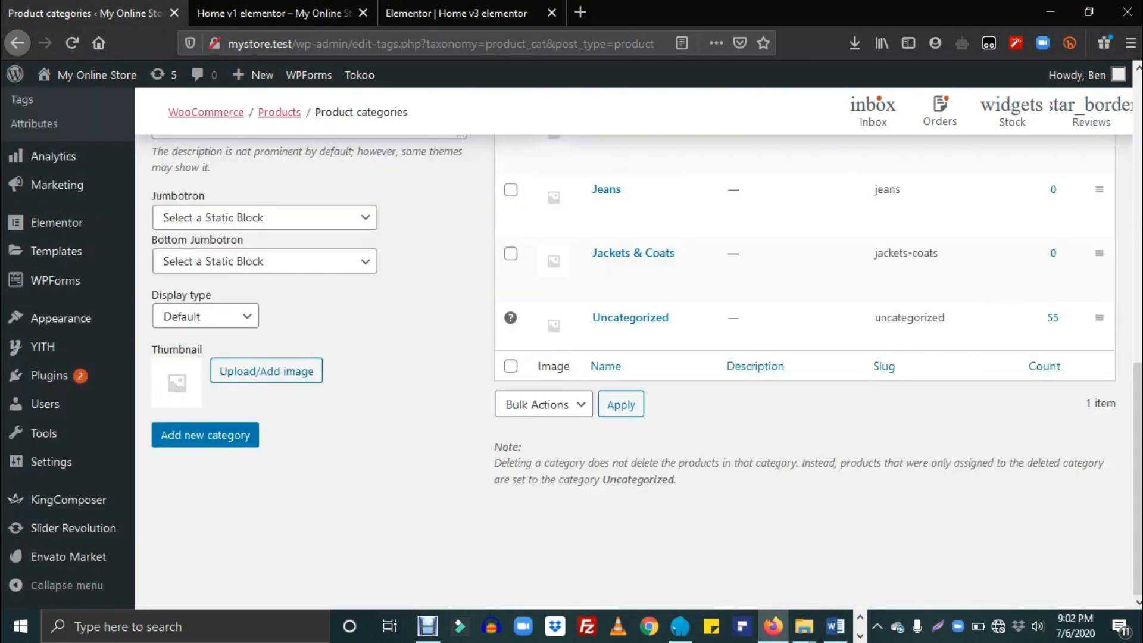
mouse_move(107, 410)
left_click(233, 435)
left_click(410, 303)
type("Trousers")
key("Tab")
key("ctrl+v")
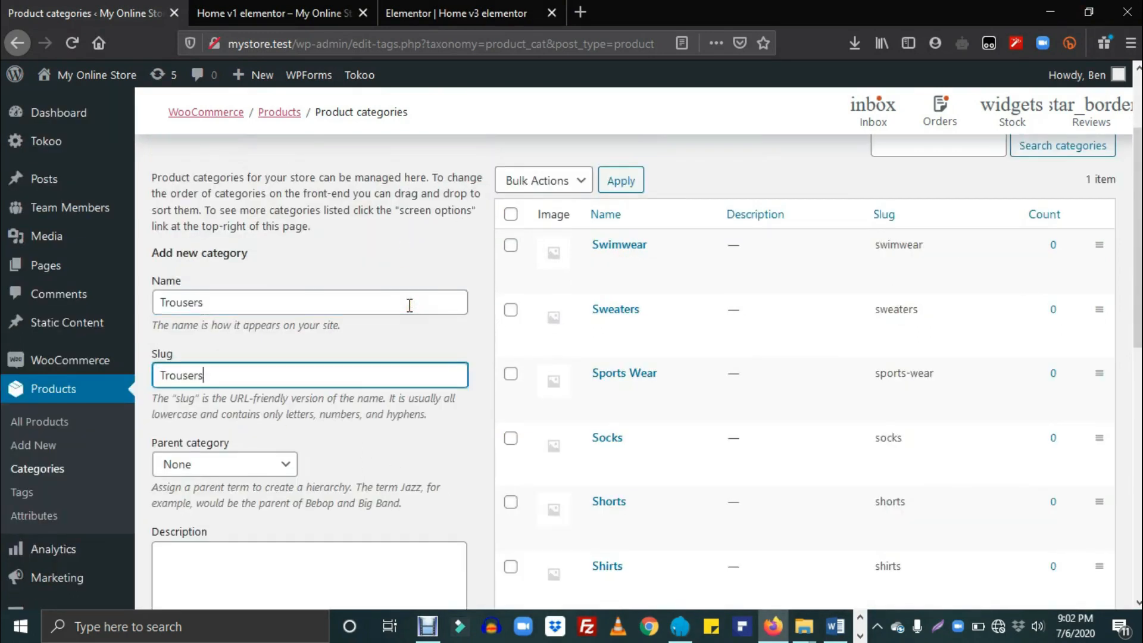
scroll(409, 305, "down", 6)
left_click(242, 495)
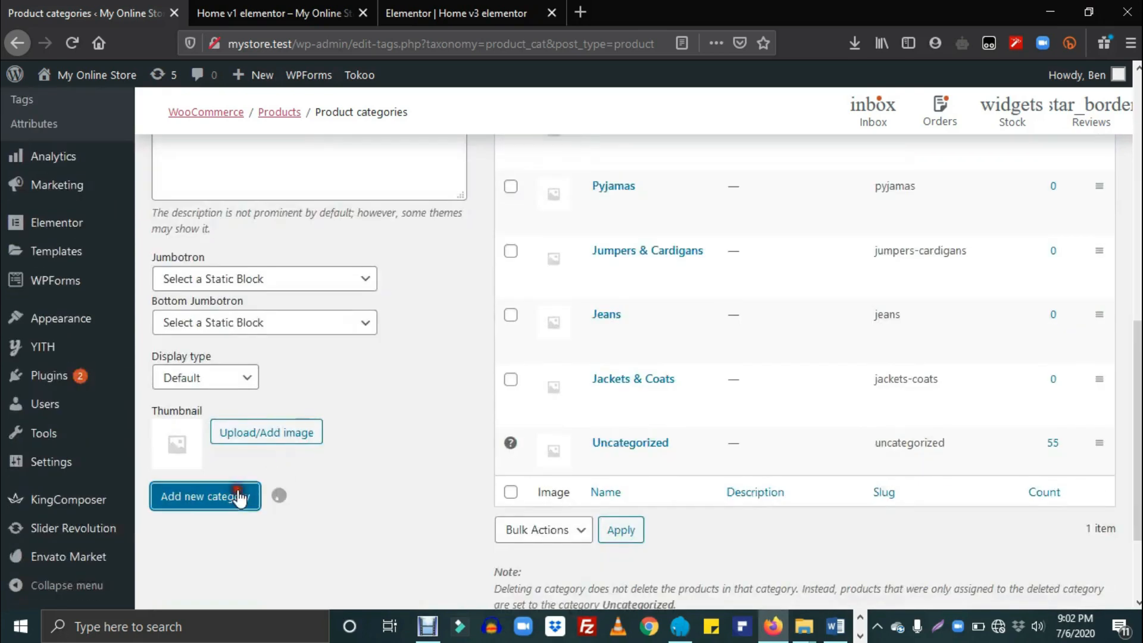
Step: Paste in T-Shirts & Polos, Underwear and Waist Coats as categories with matching slugs
scroll(834, 441, "up", 5)
left_click(378, 188)
key("ctrl+v")
key("Tab")
key("ctrl+v")
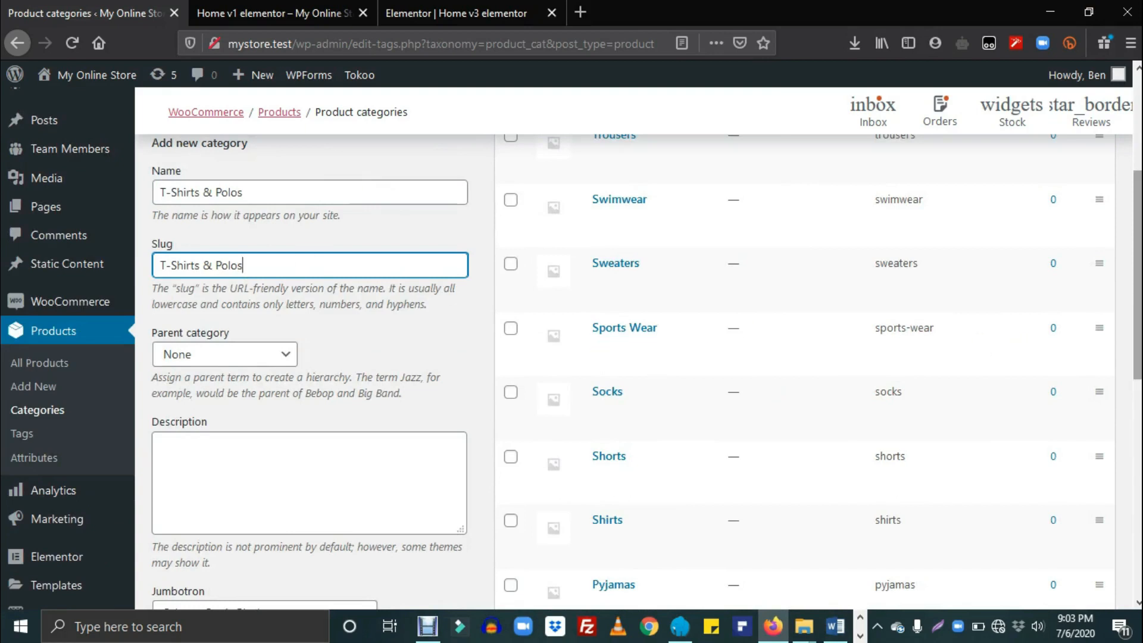
scroll(461, 416, "down", 4)
left_click(237, 591)
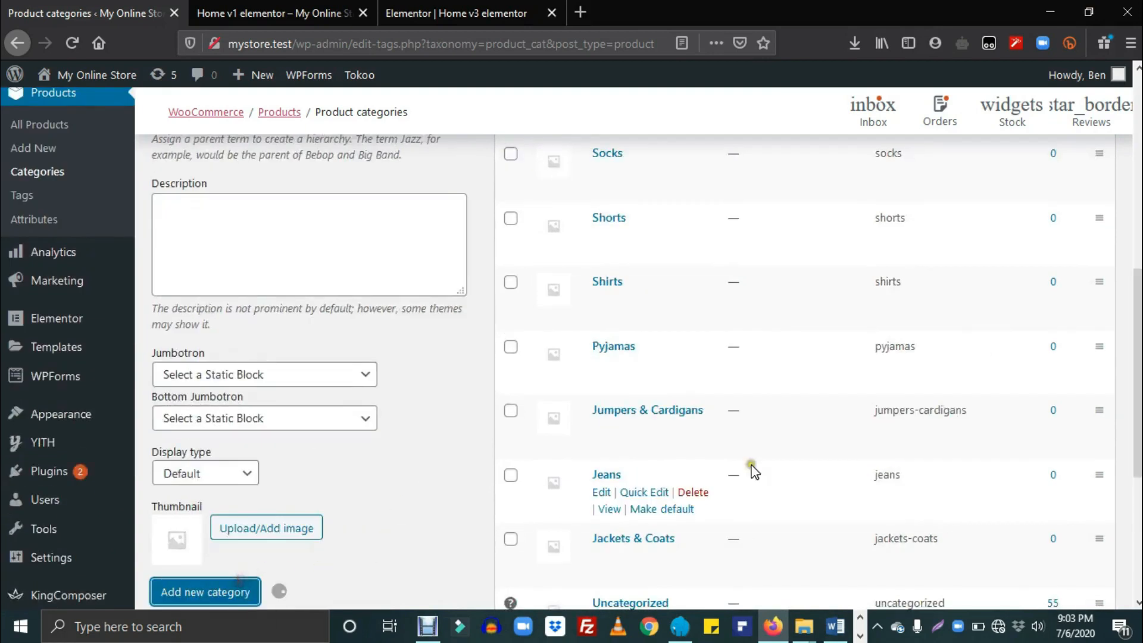
scroll(419, 330, "up", 6)
left_click(419, 329)
key("ctrl+v")
key("Tab")
key("ctrl+v")
scroll(649, 414, "down", 5)
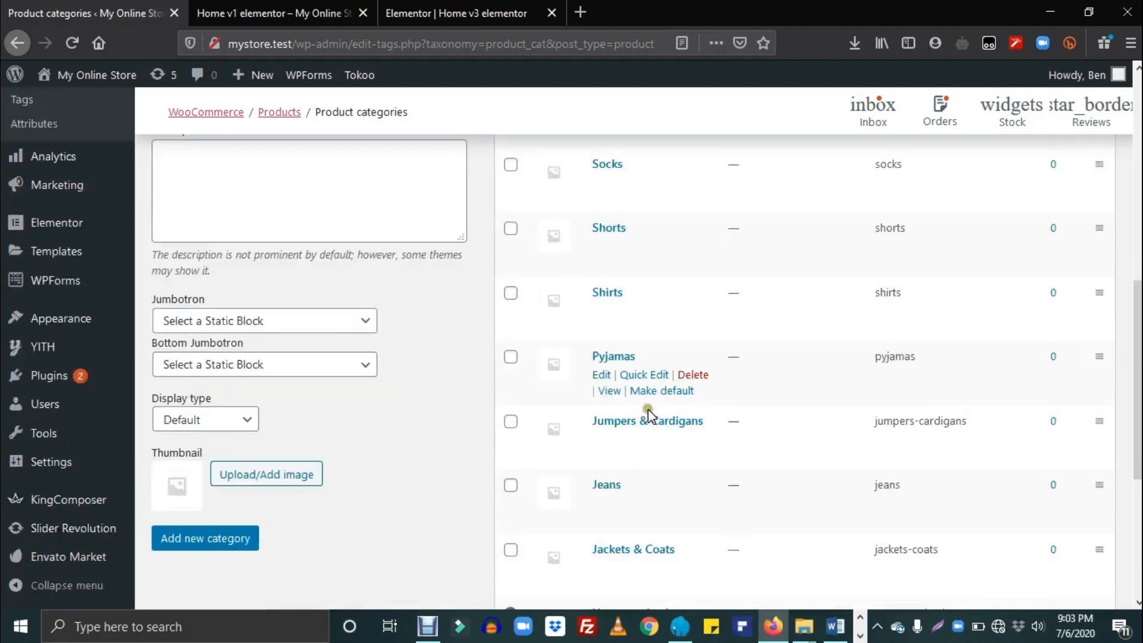
left_click(250, 539)
scroll(346, 360, "up", 6)
key("ctrl+v")
key("Tab")
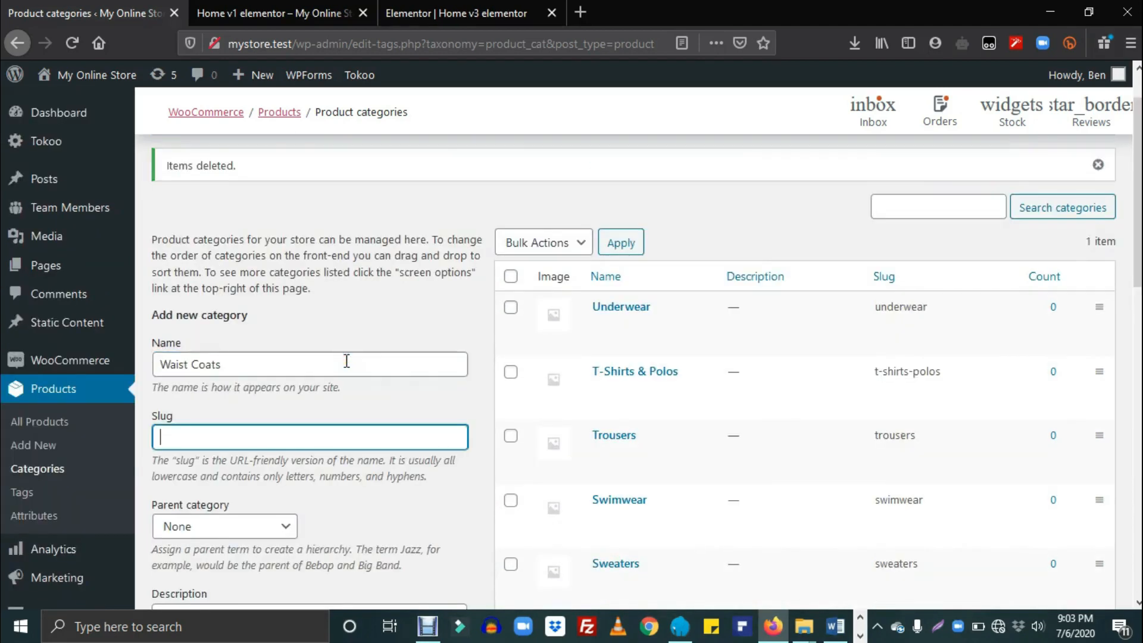
type("Waist Coats")
scroll(1136, 238, "down", 7)
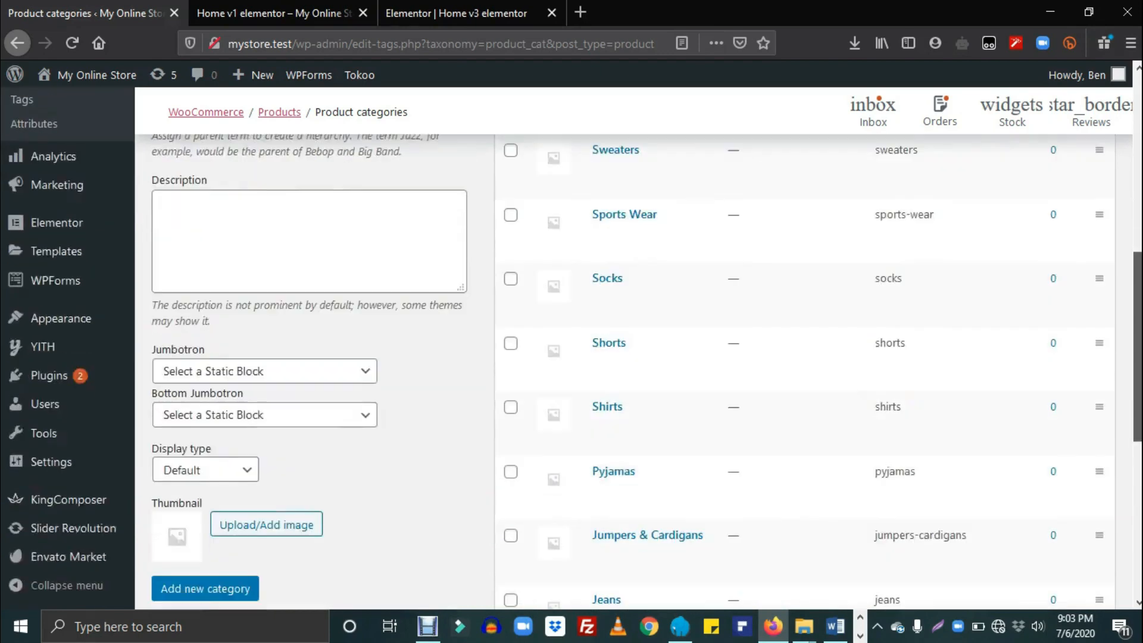
left_click(212, 588)
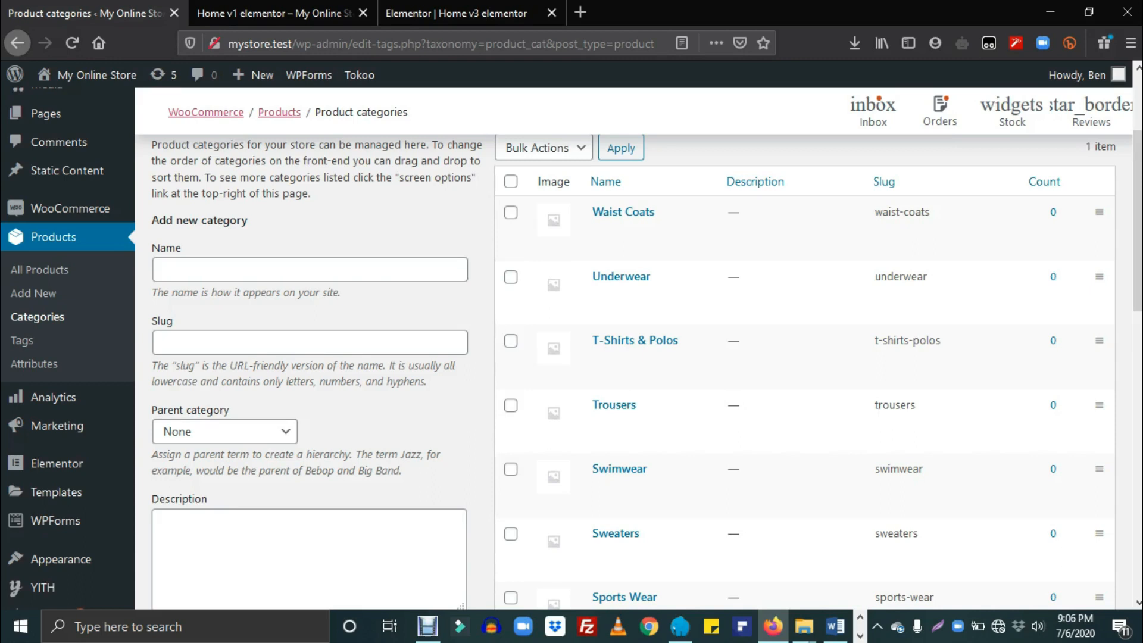
Step: Scroll the product categories list to verify every new category, Waist Coats through Jackets & Coats
scroll(774, 536, "down", 4)
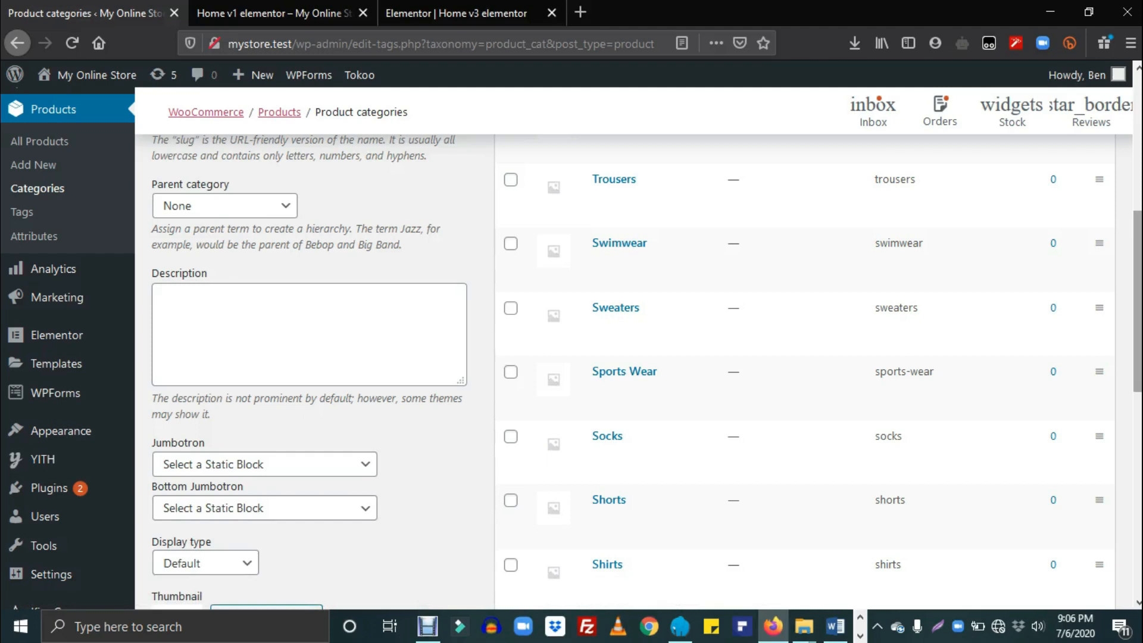
left_click_drag(1137, 301, 1137, 330)
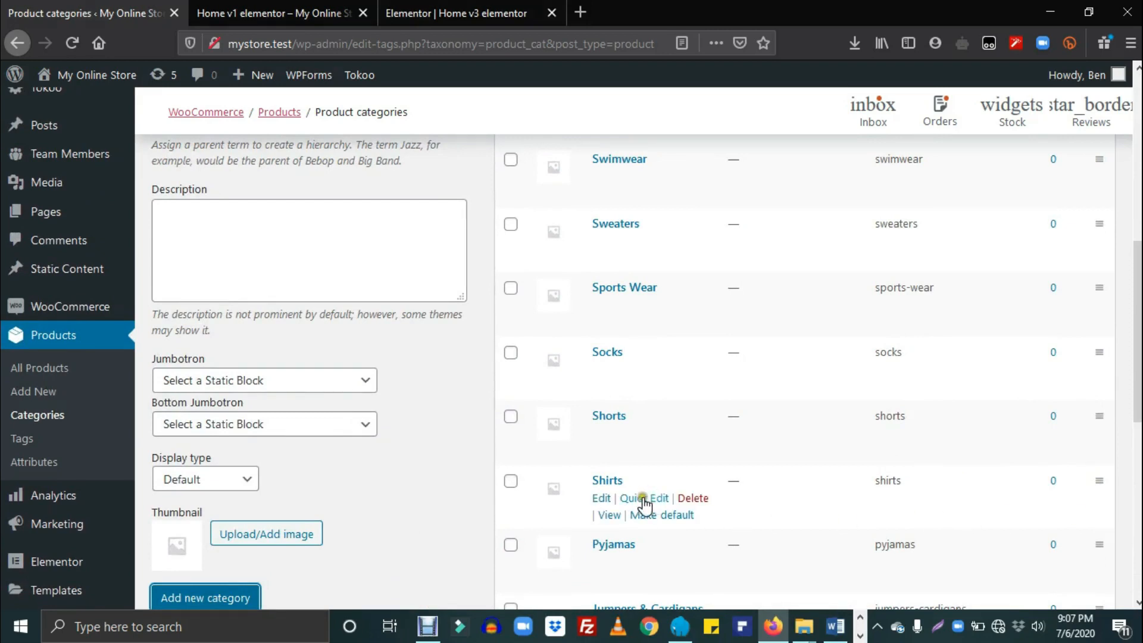
mouse_move(799, 440)
scroll(418, 323, "up", 6)
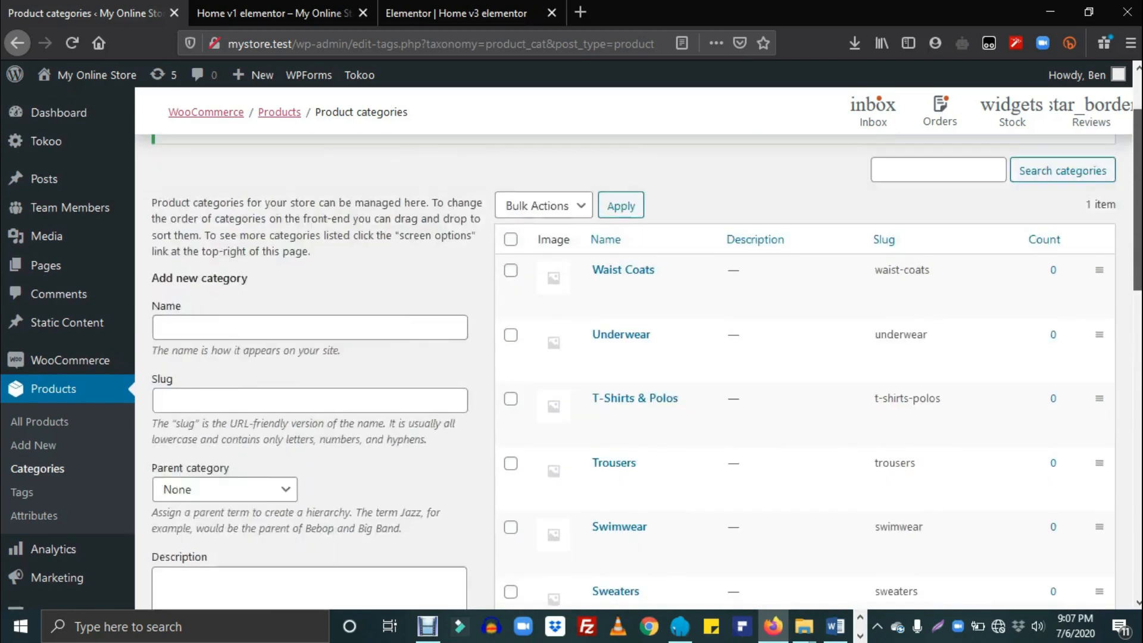
Step: Add a Long Sleeves category with Shirts as its parent, then view the storefront homepage
left_click(418, 323)
type("Long Sleeves")
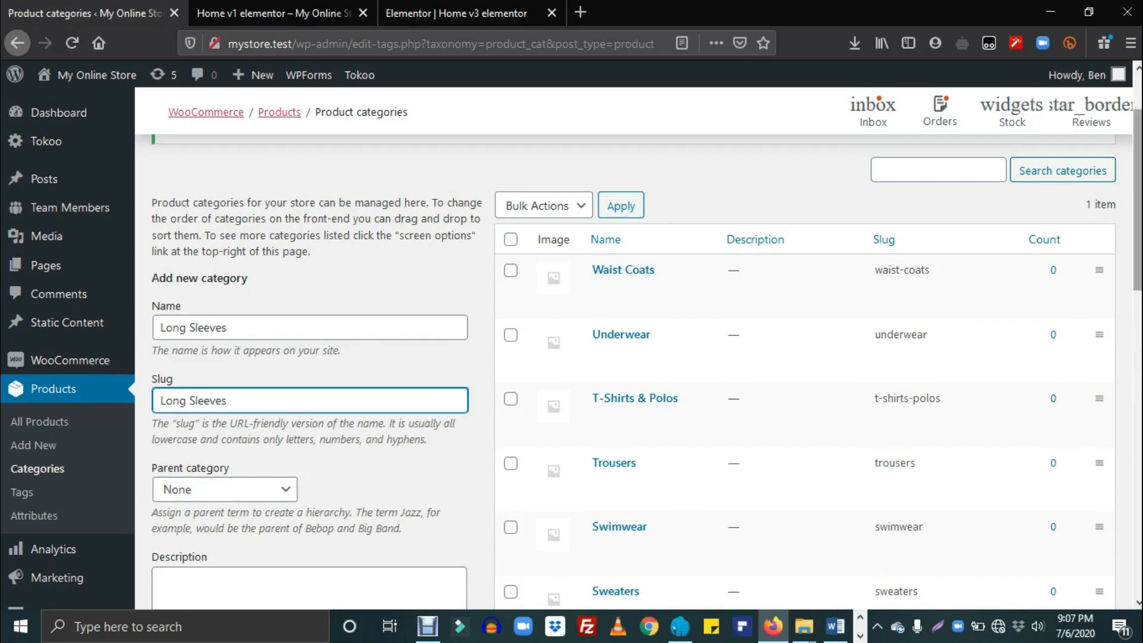
left_click_drag(1137, 223, 1137, 284)
left_click(233, 322)
left_click_drag(289, 408, 289, 485)
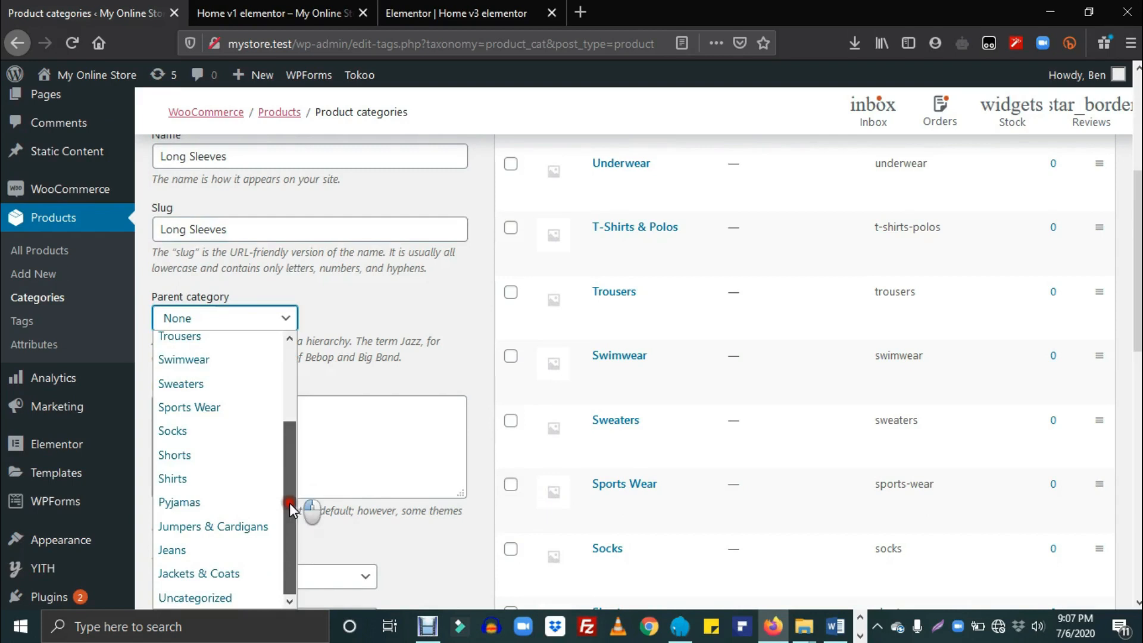
left_click(240, 482)
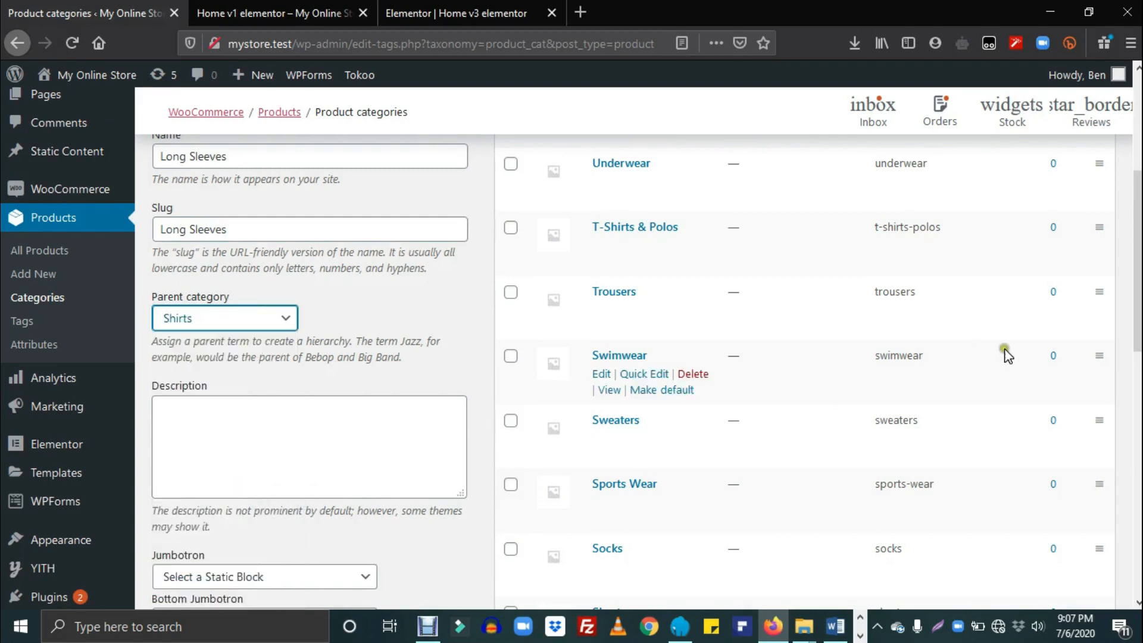
scroll(937, 352, "down", 7)
left_click(231, 379)
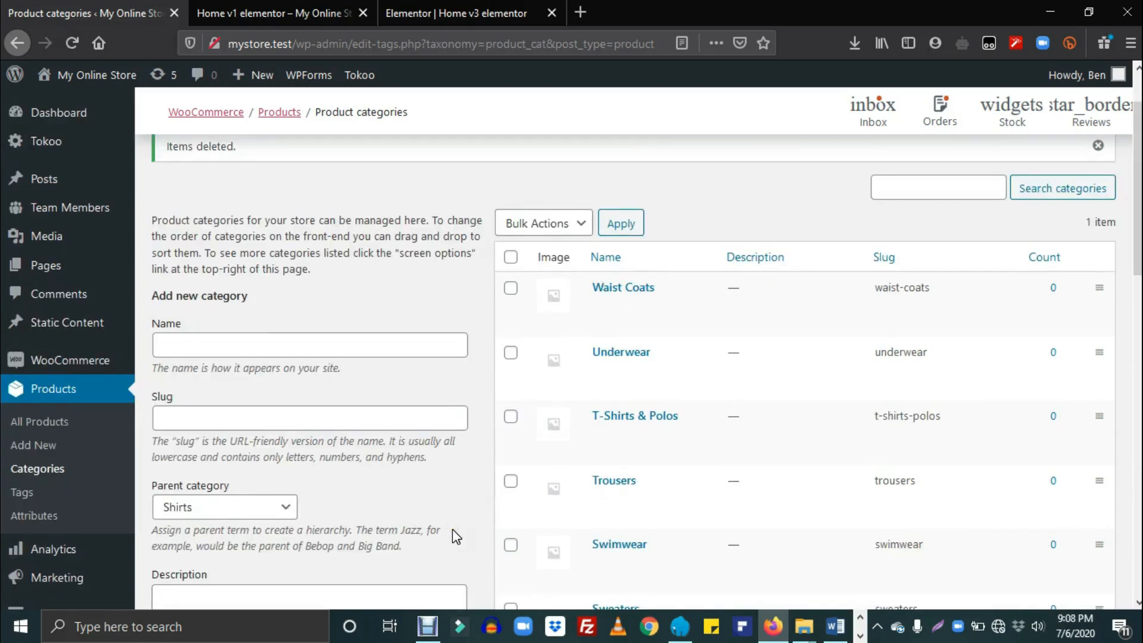
left_click(445, 572)
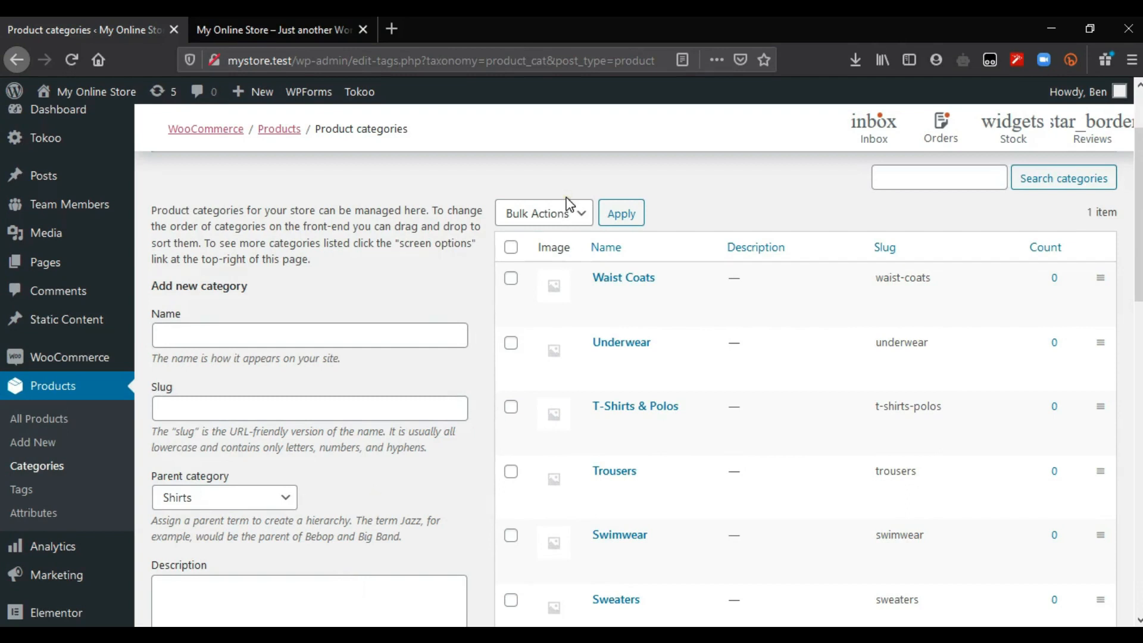
key("ctrl+Tab")
left_click(68, 263)
left_click(334, 27)
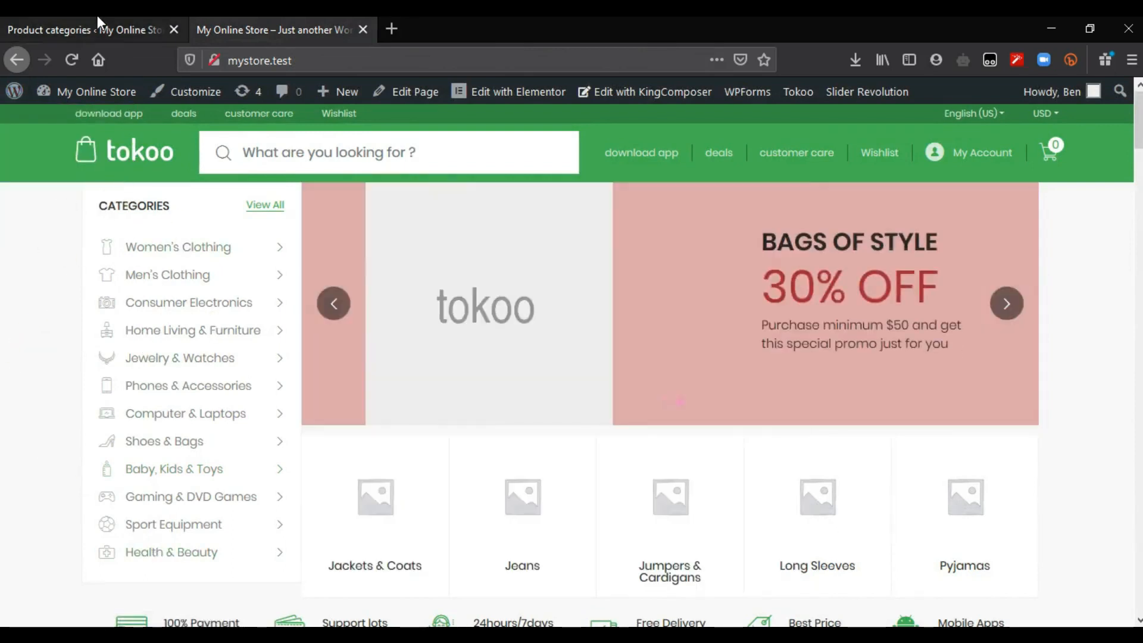
left_click(98, 16)
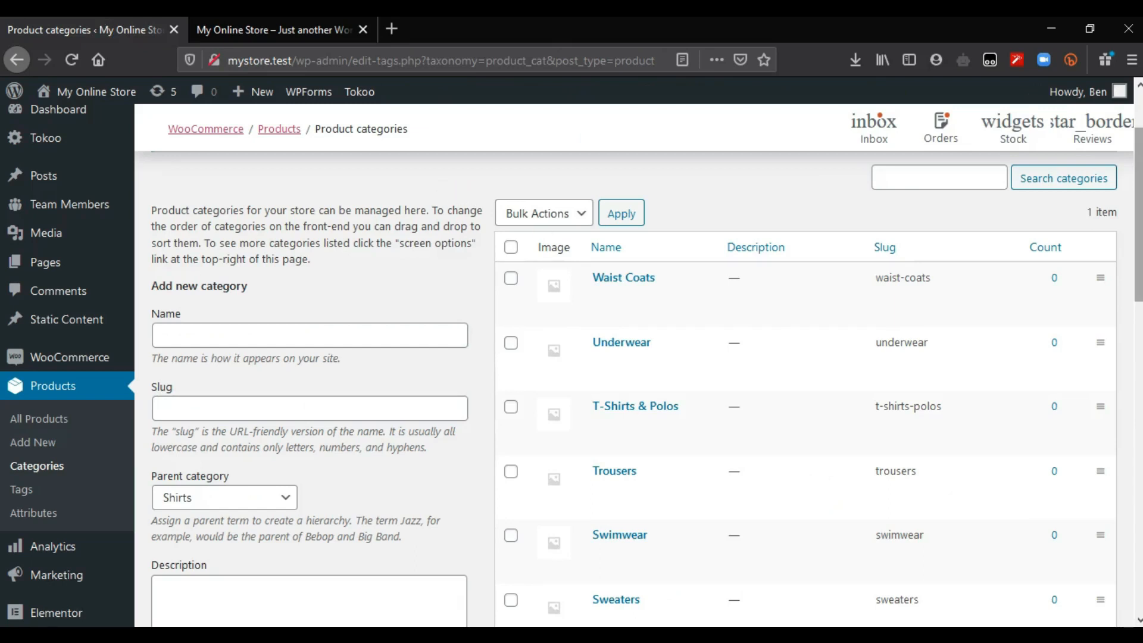
scroll(118, 345, "down", 7)
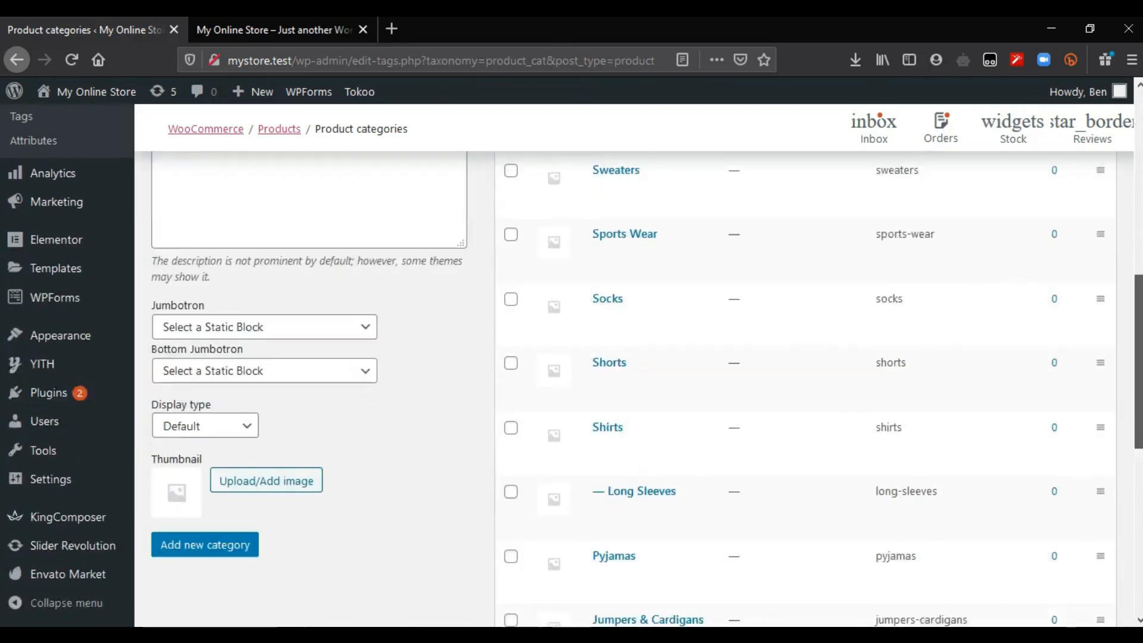
Step: Open Appearance > Menus in a new tab and create a new menu named 'Product Categories'
mouse_move(118, 345)
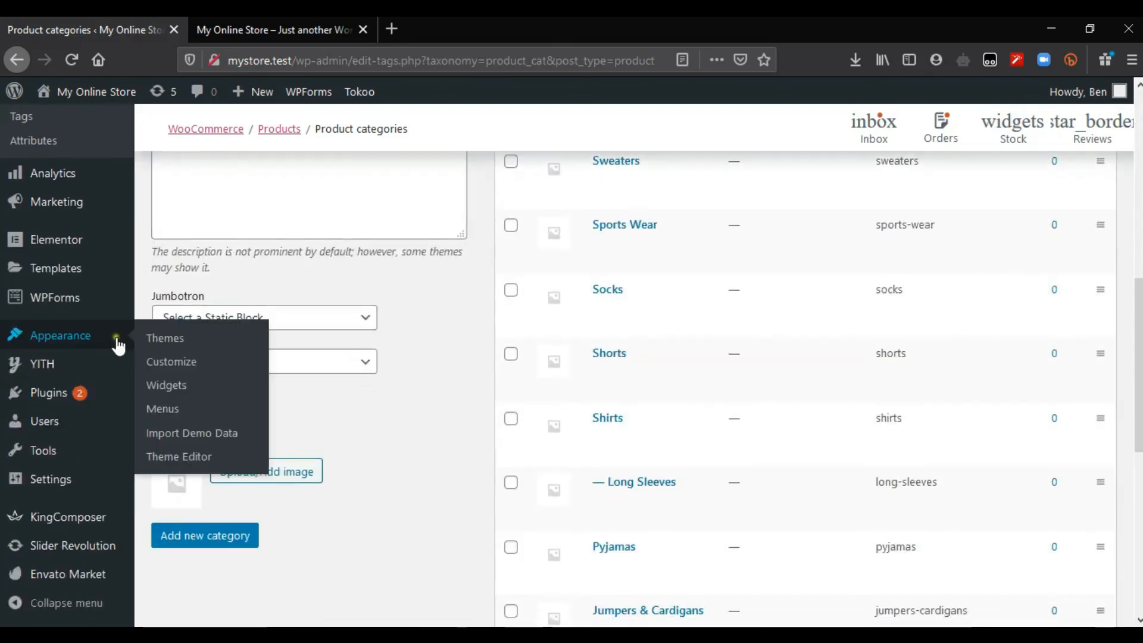
middle_click(178, 411)
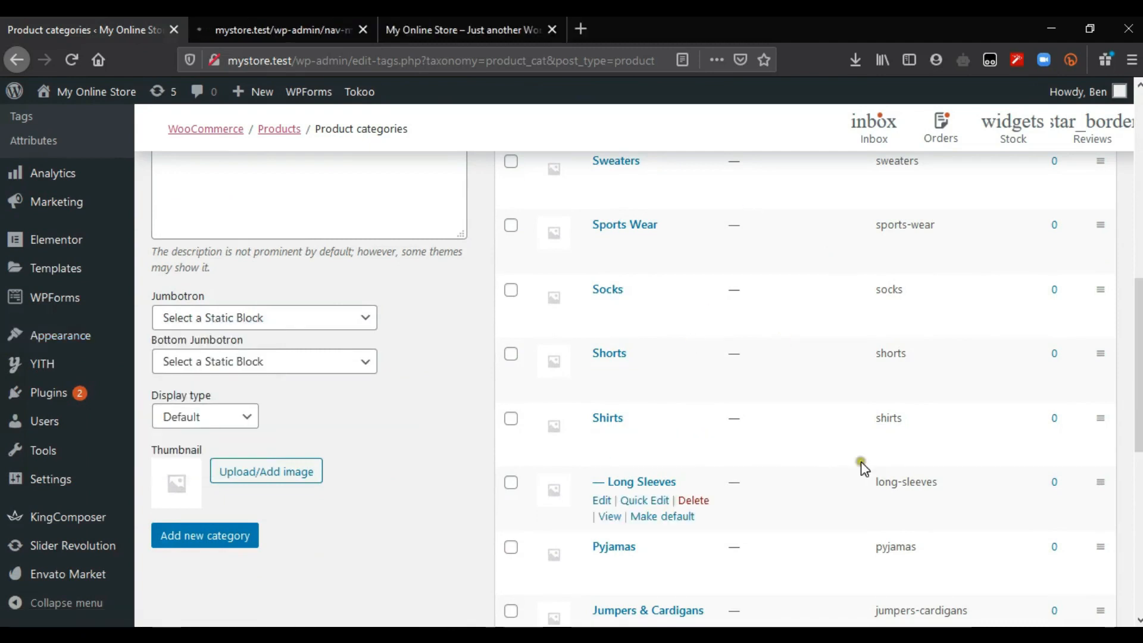
scroll(803, 357, "up", 2)
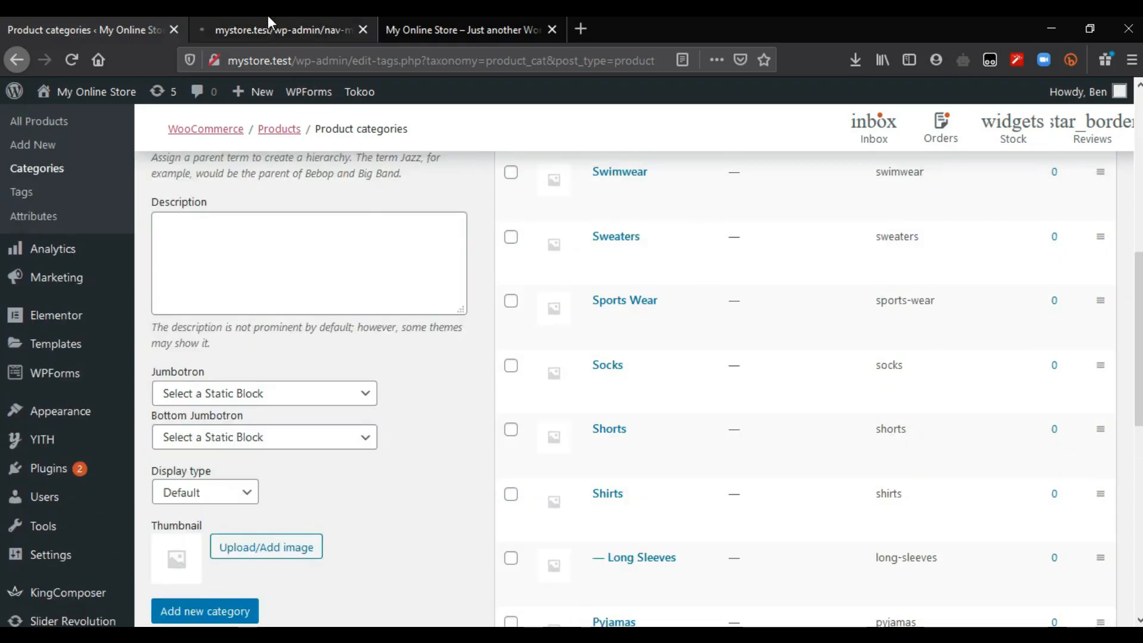
left_click(271, 24)
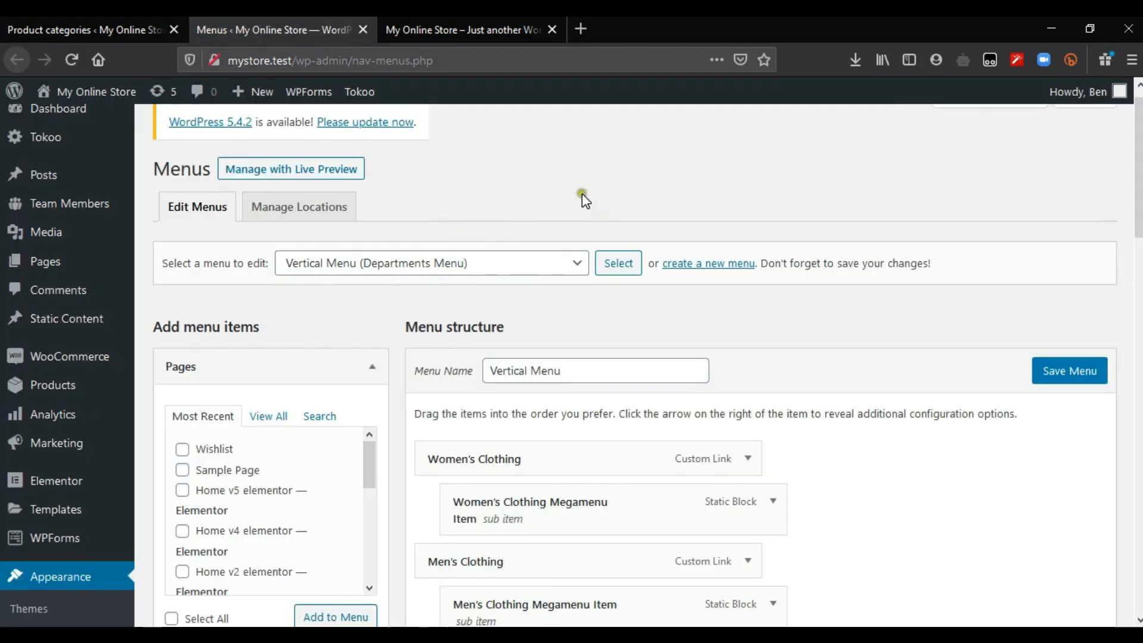
left_click(450, 261)
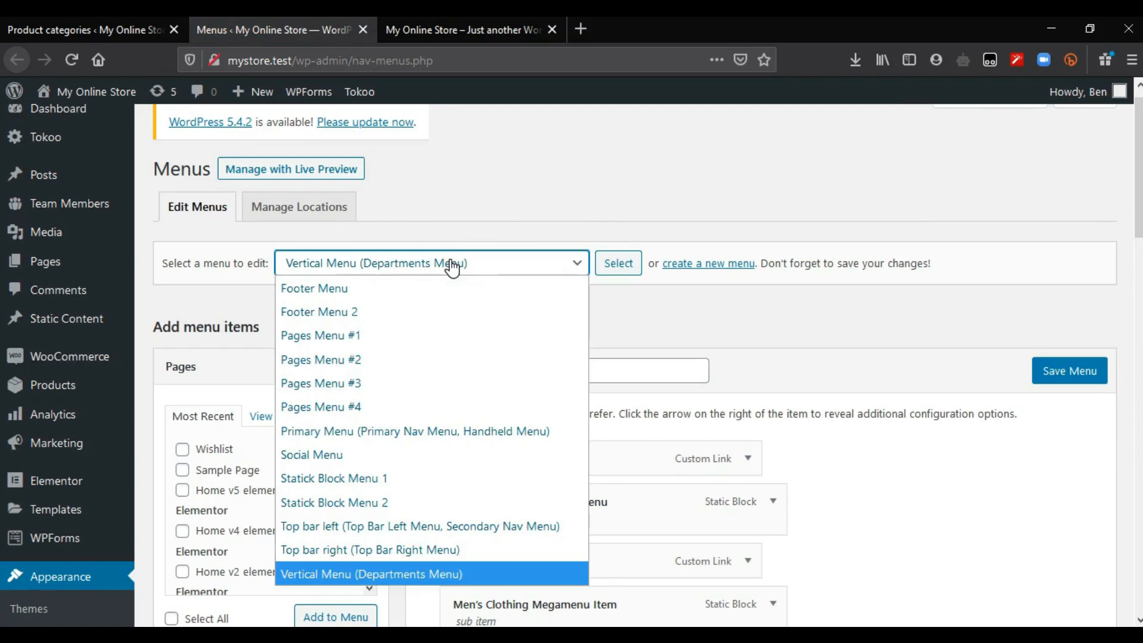
left_click(618, 192)
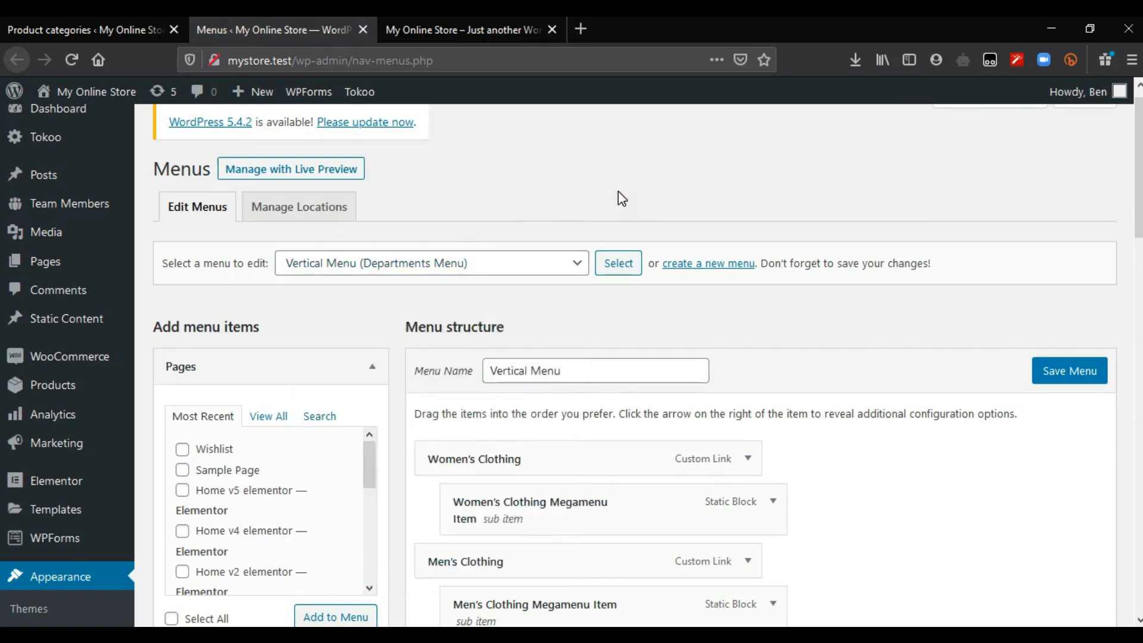
scroll(655, 191, "down", 1)
scroll(654, 192, "up", 1)
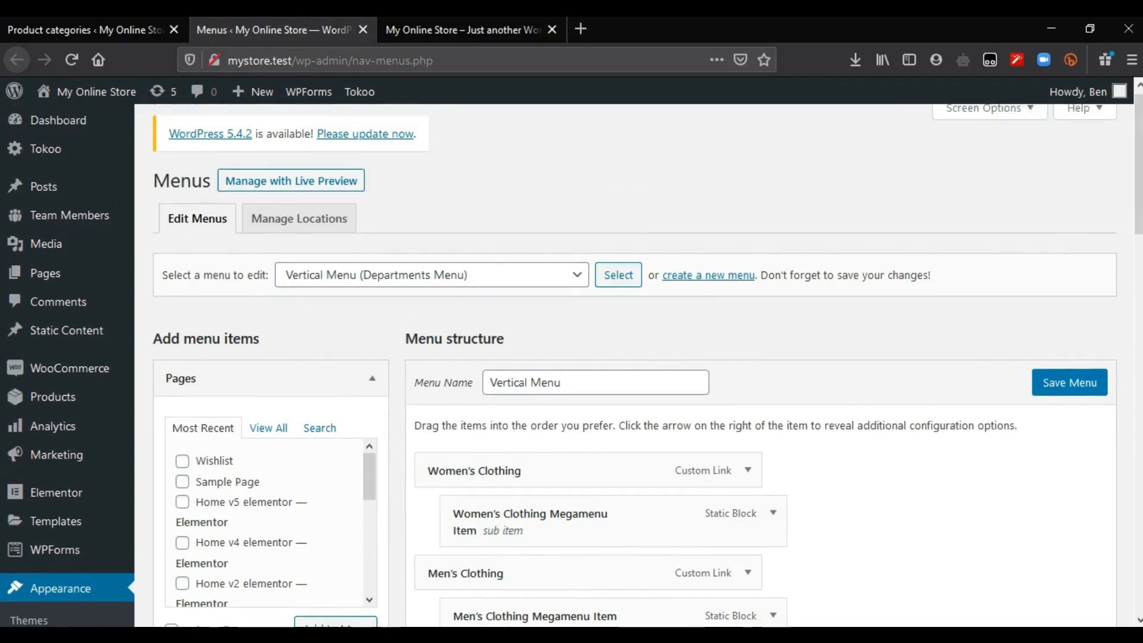
left_click(700, 279)
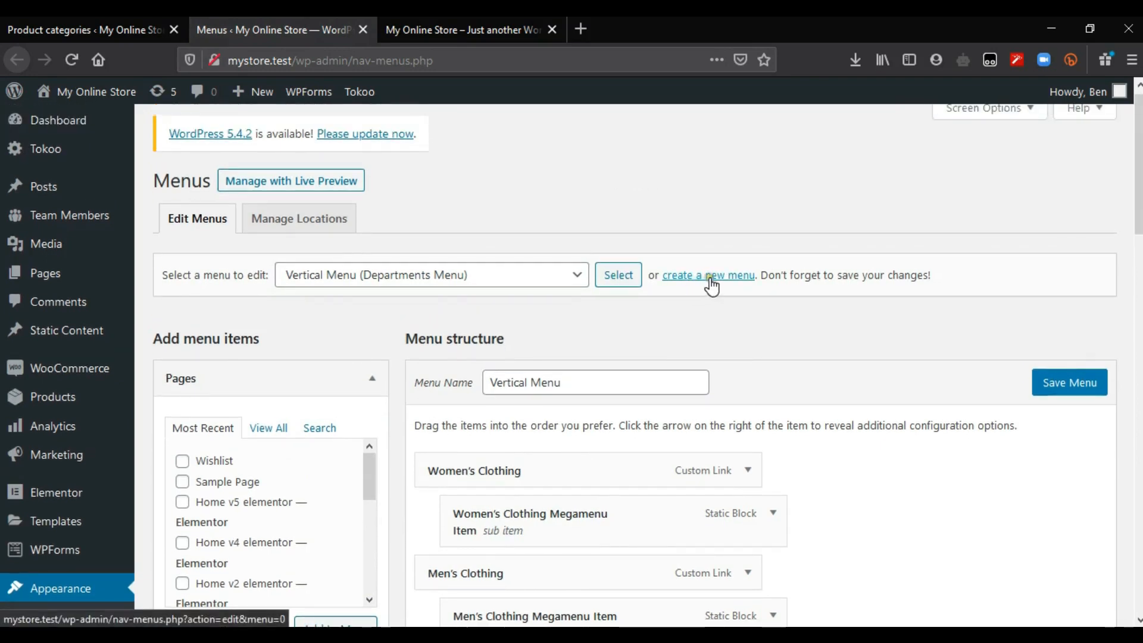
left_click(693, 281)
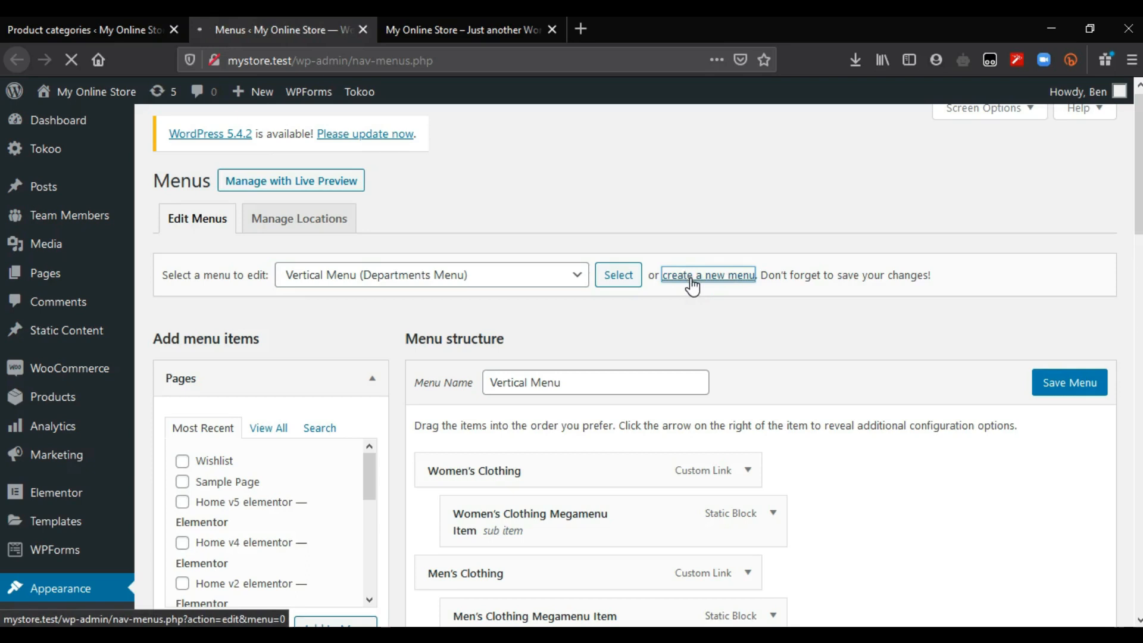
left_click(618, 393)
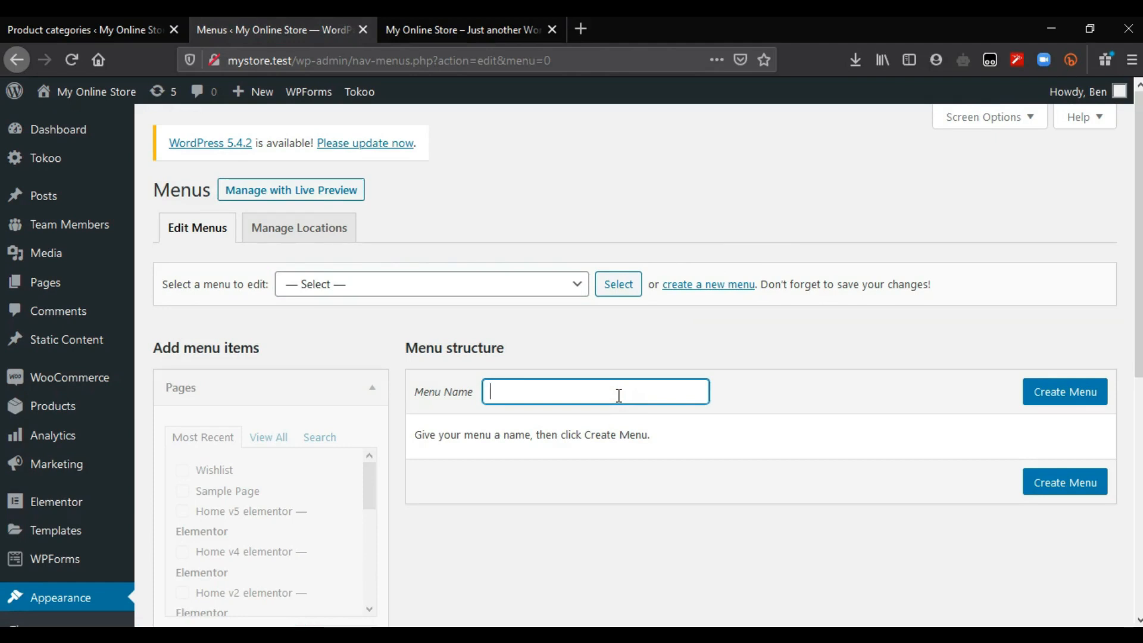
type("Product Categories")
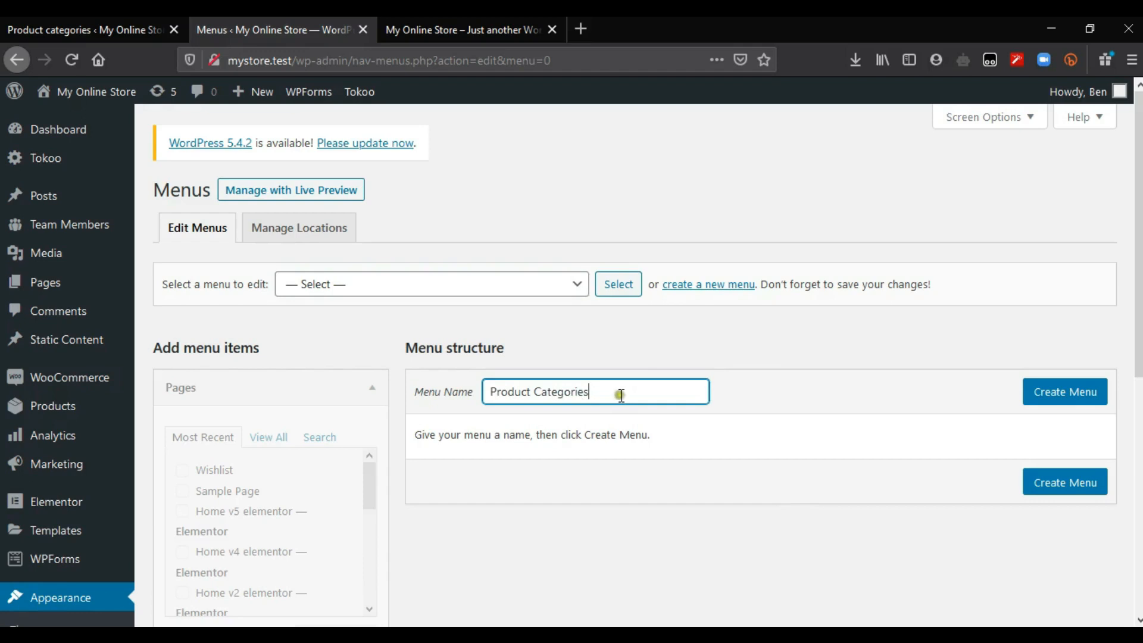
left_click(1057, 403)
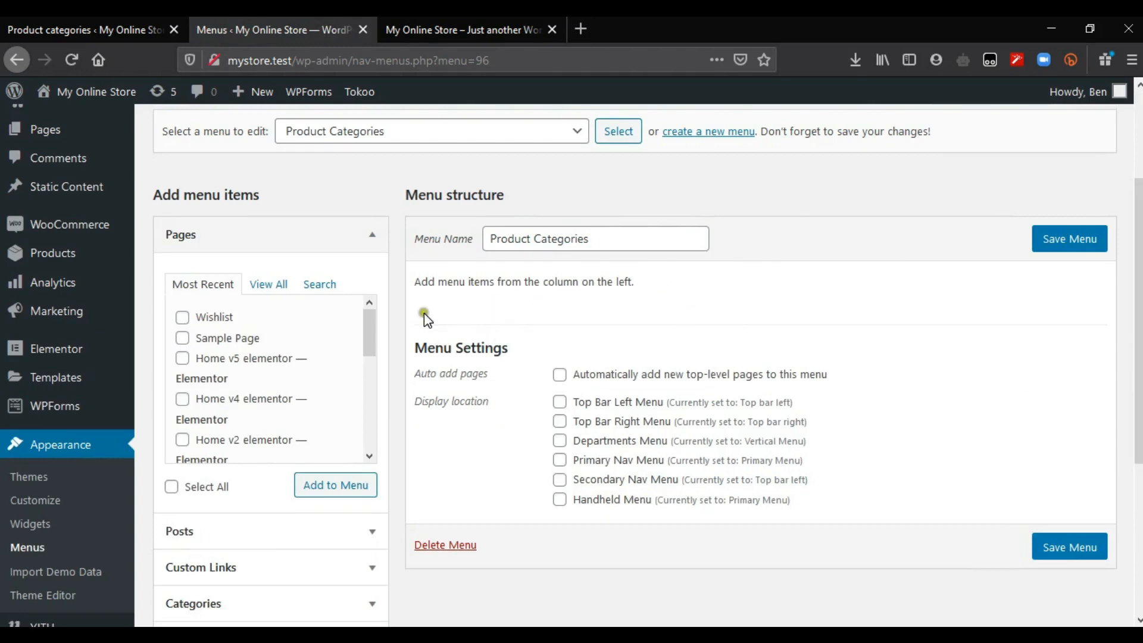
Step: Collapse the Pages, Posts and Categories panels and expand the Custom Links panel
left_click(100, 24)
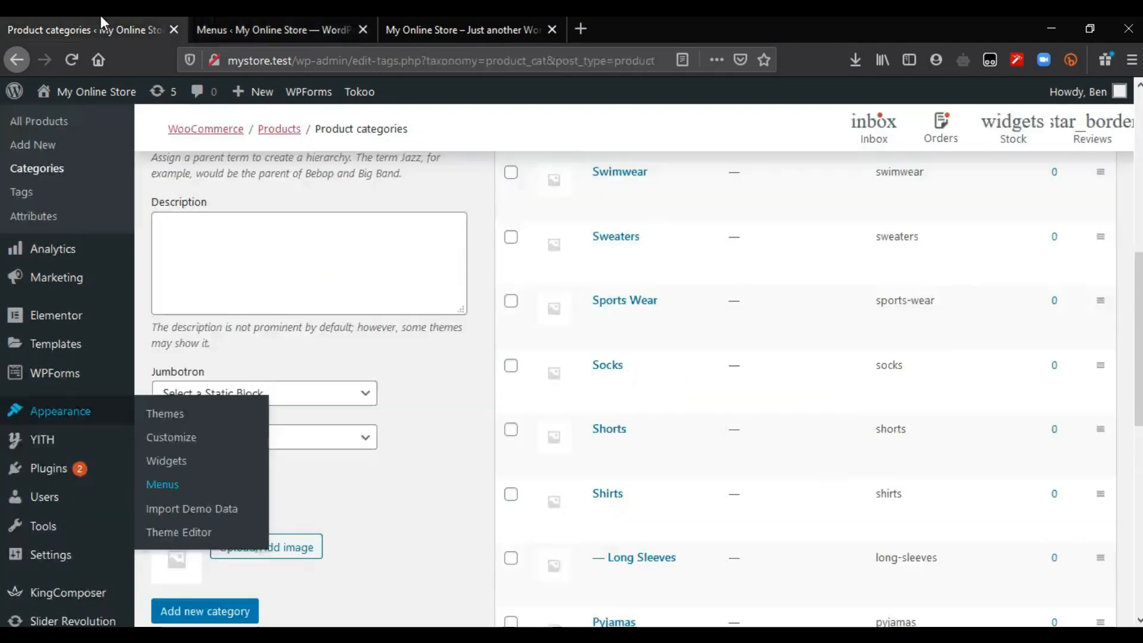
left_click(257, 24)
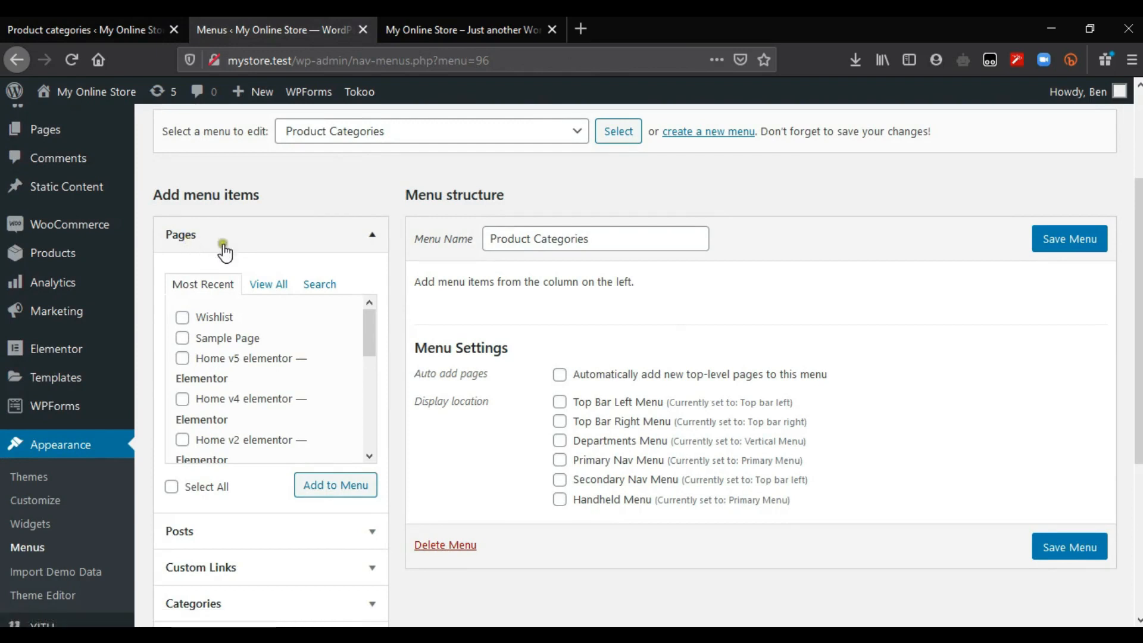
scroll(250, 176, "down", 2)
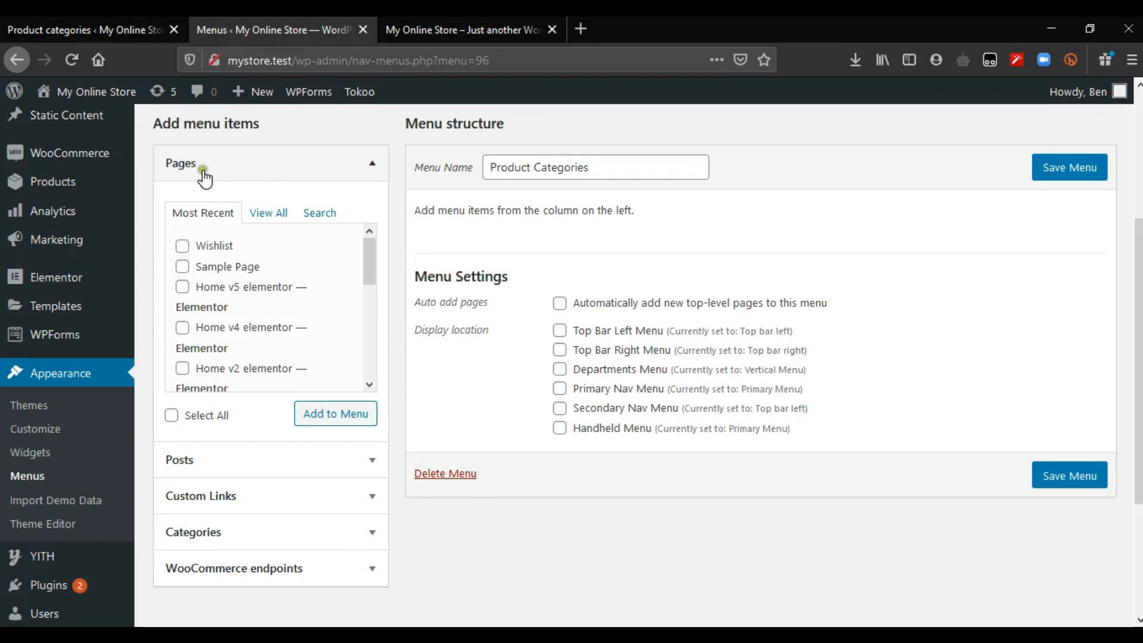
left_click(268, 168)
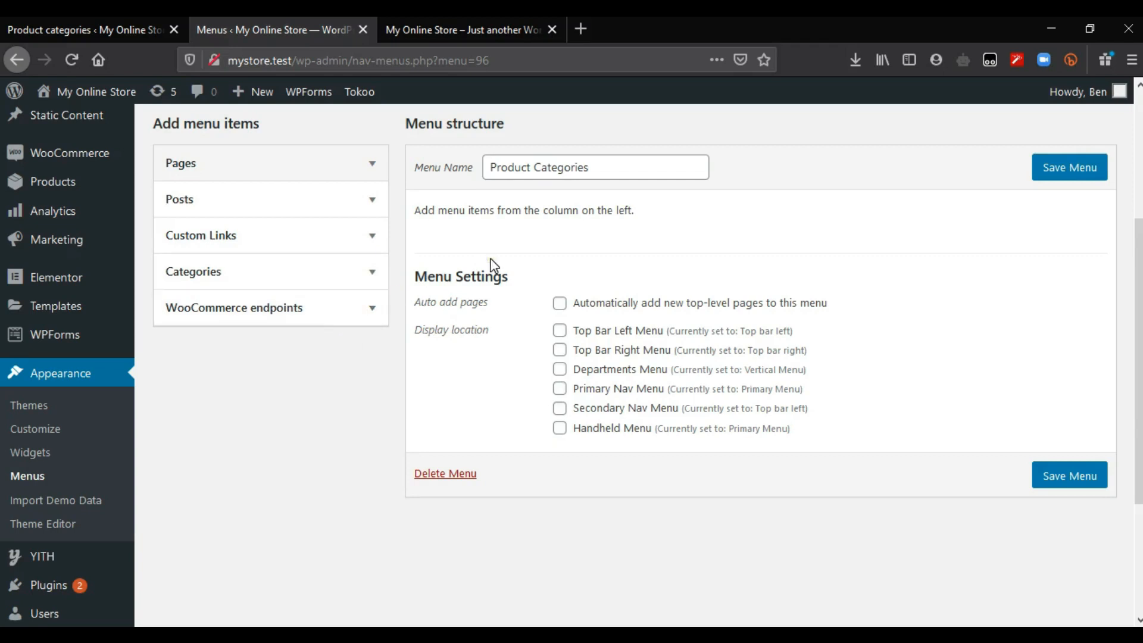
left_click(372, 173)
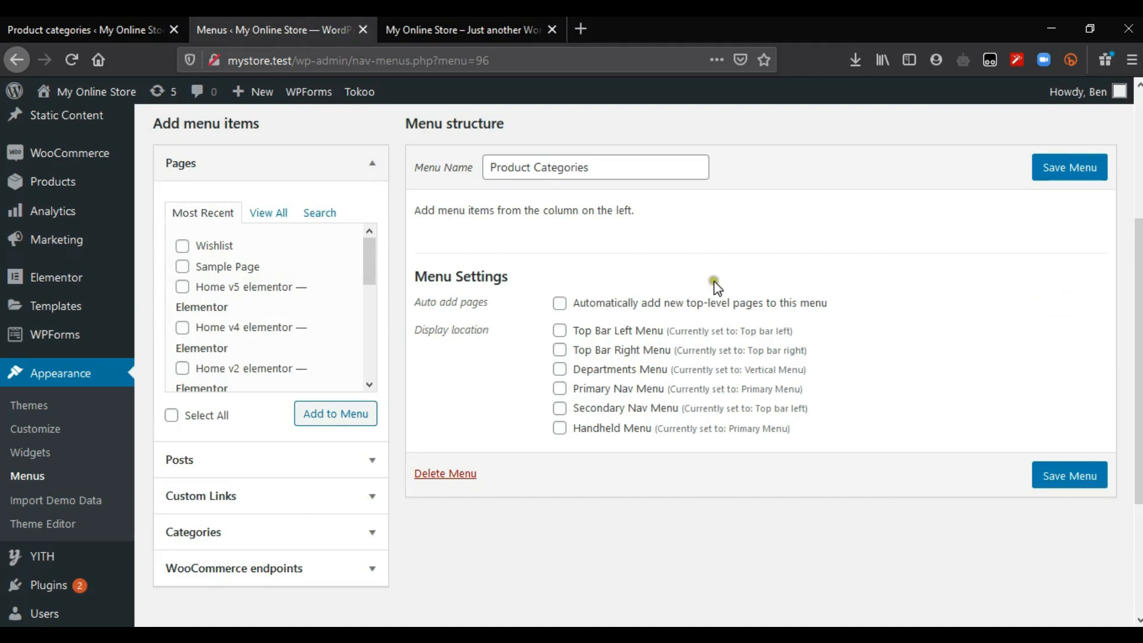
left_click(370, 166)
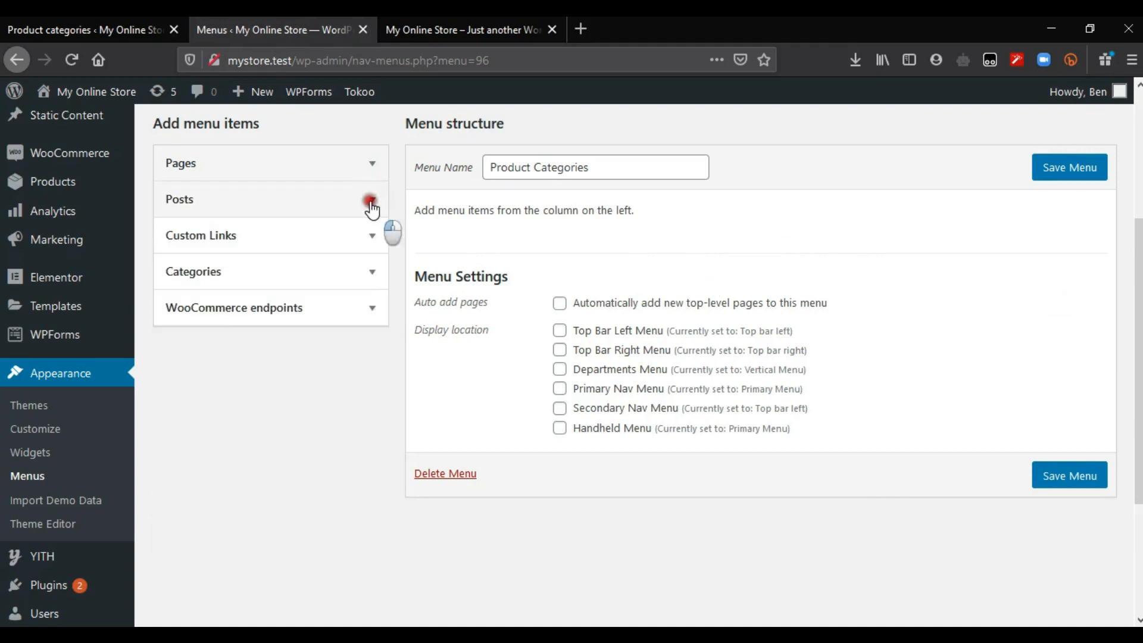
left_click(371, 200)
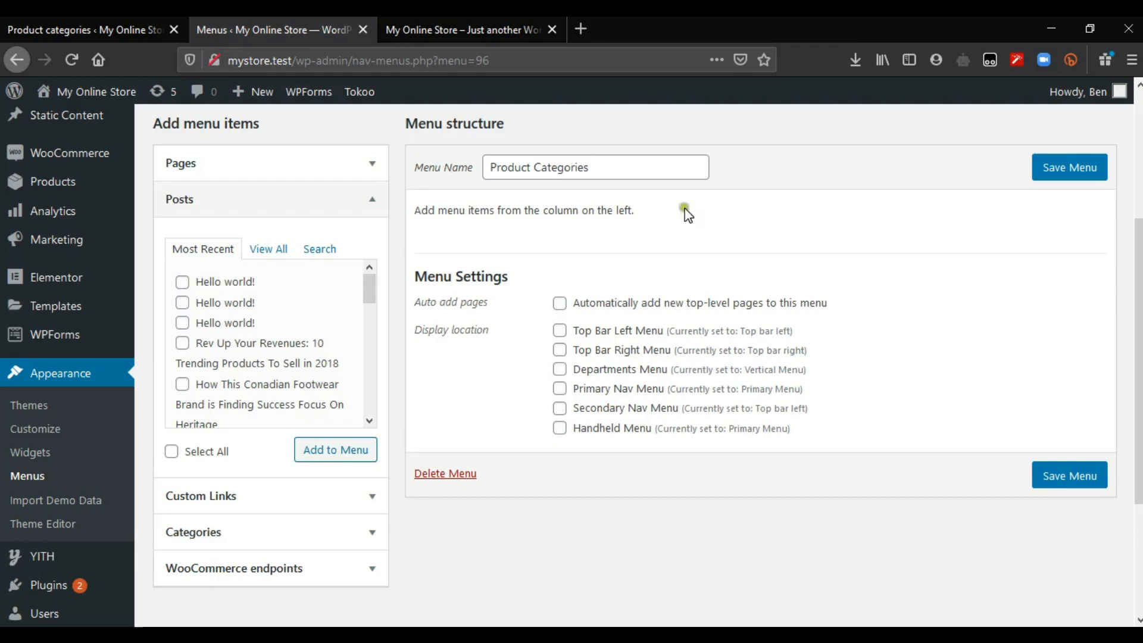
left_click(369, 200)
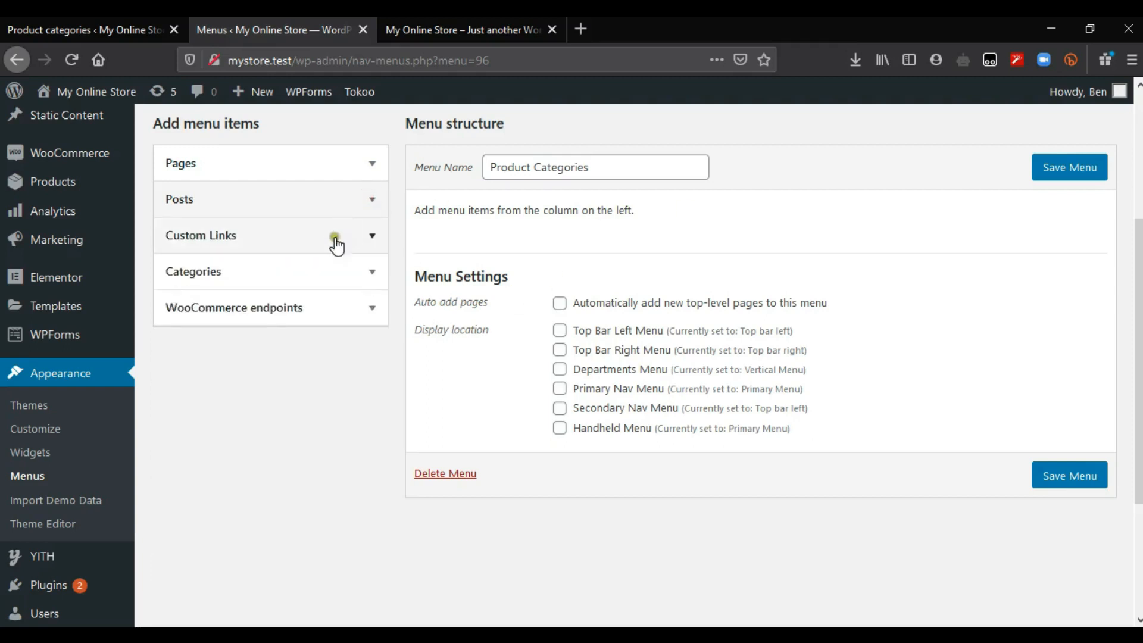
left_click(312, 275)
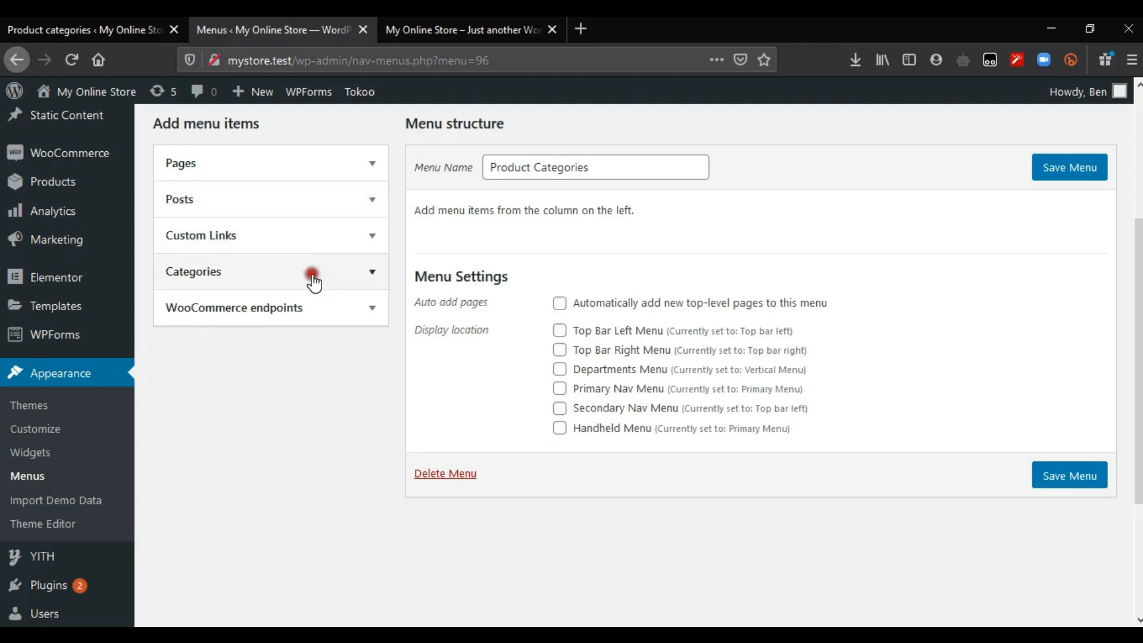
left_click(372, 275)
left_click(372, 236)
Step: Open the Waist Coats category page in a new tab and copy its URL
left_click(299, 289)
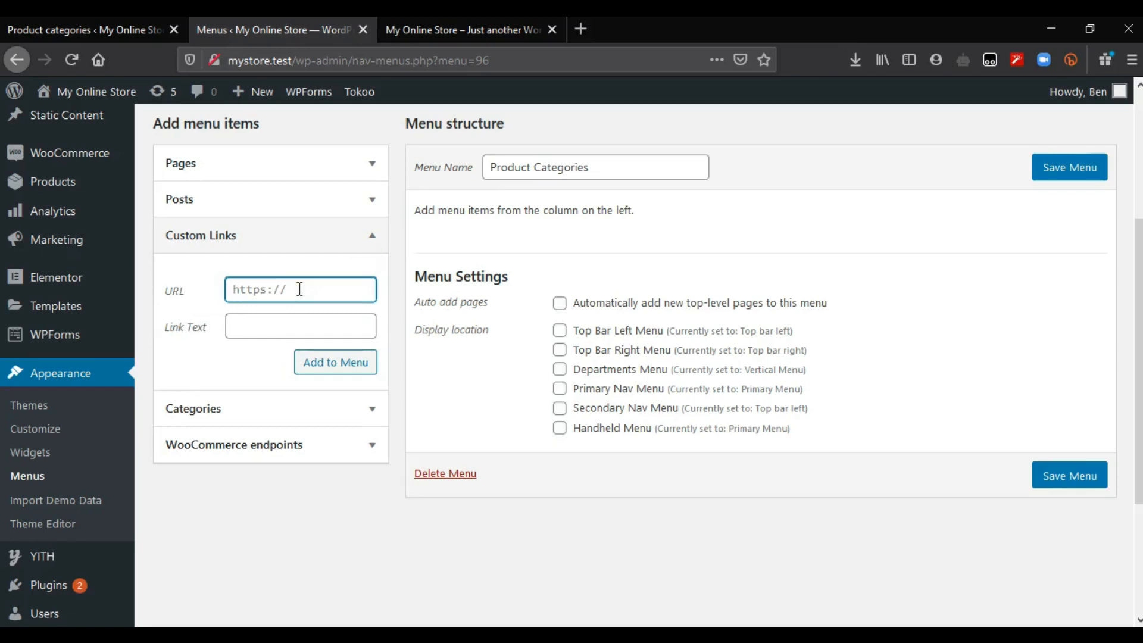
left_click(286, 327)
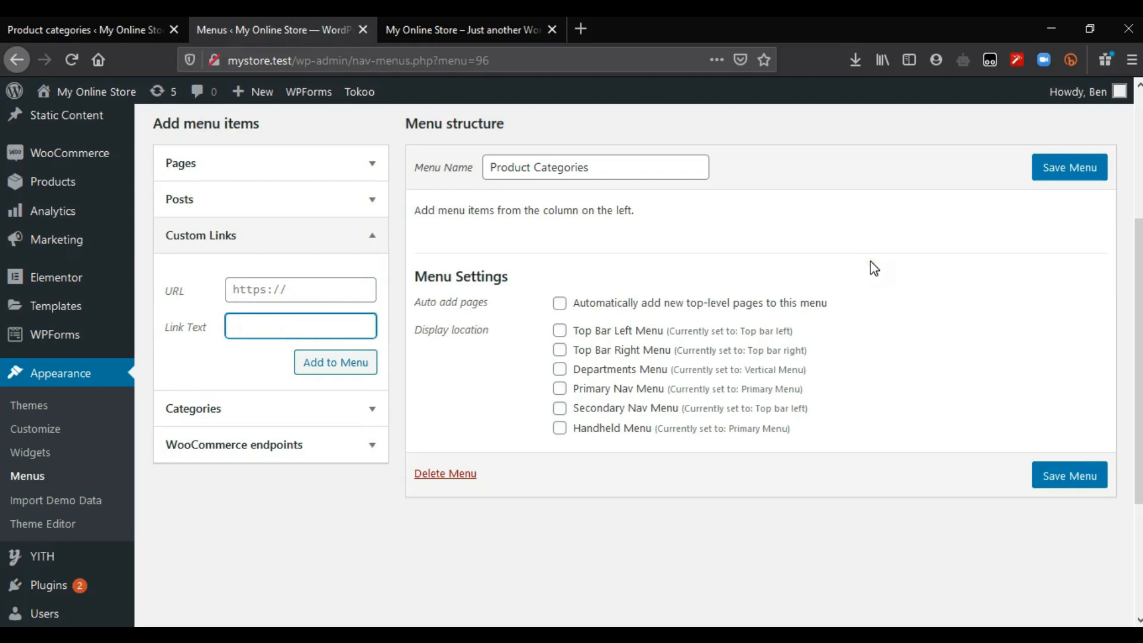
left_click(133, 18)
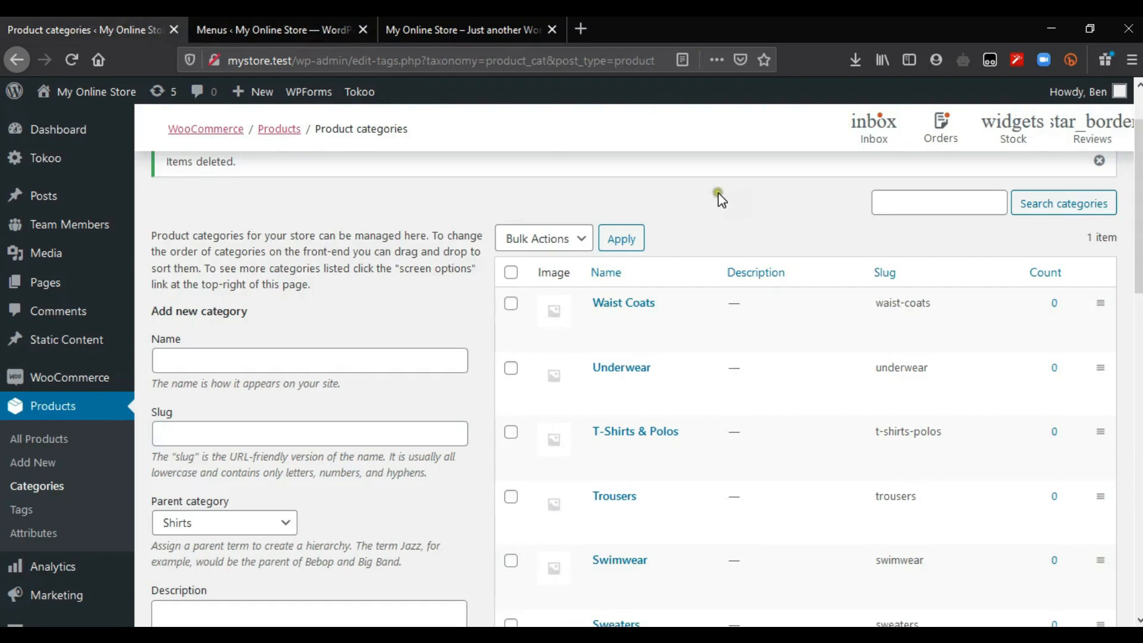
left_click(580, 311)
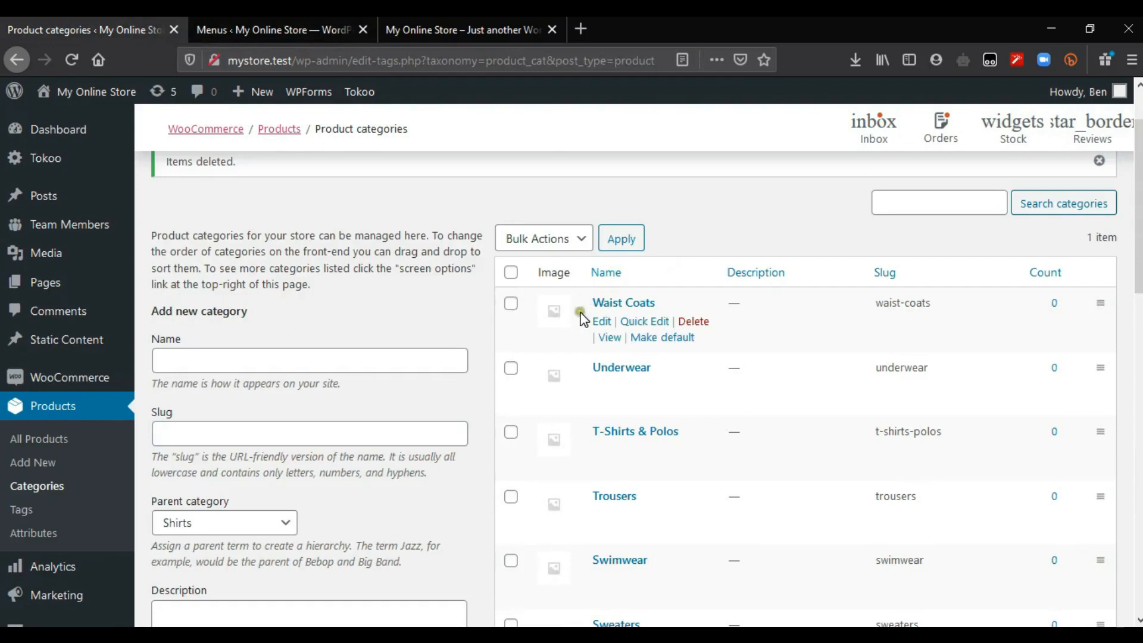
right_click(609, 339)
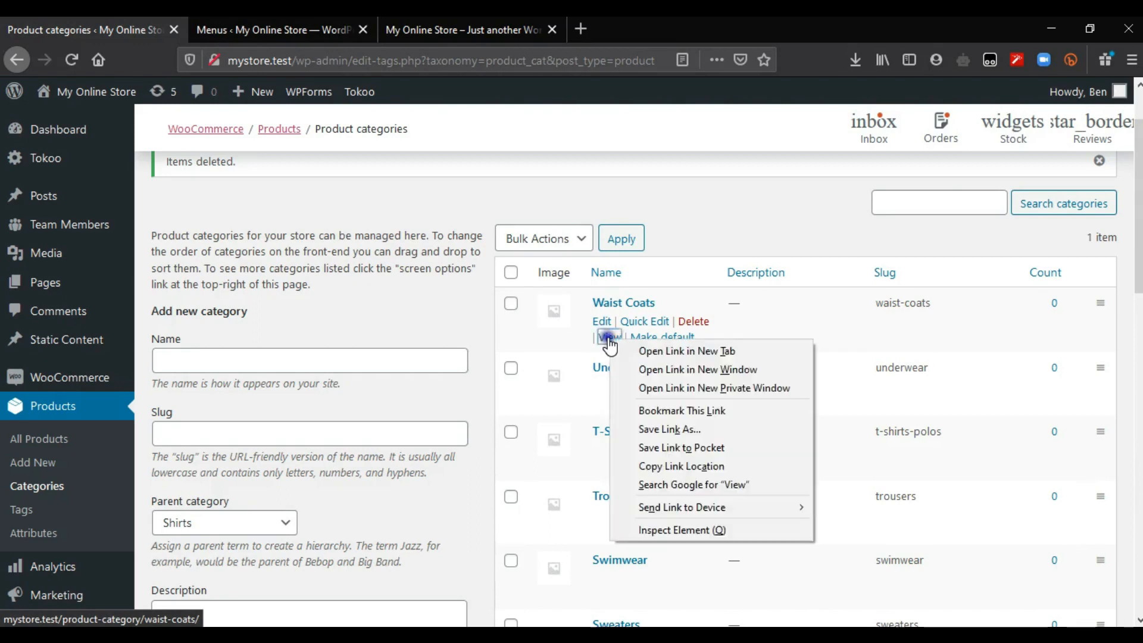
left_click(690, 354)
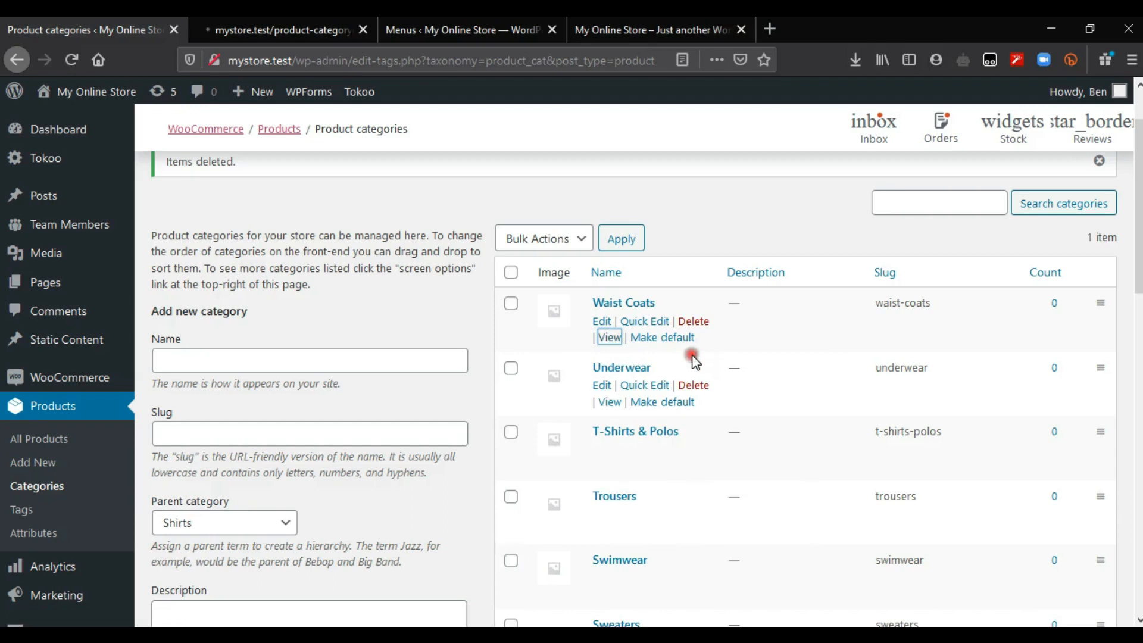
left_click(322, 31)
left_click_drag(484, 60, 201, 60)
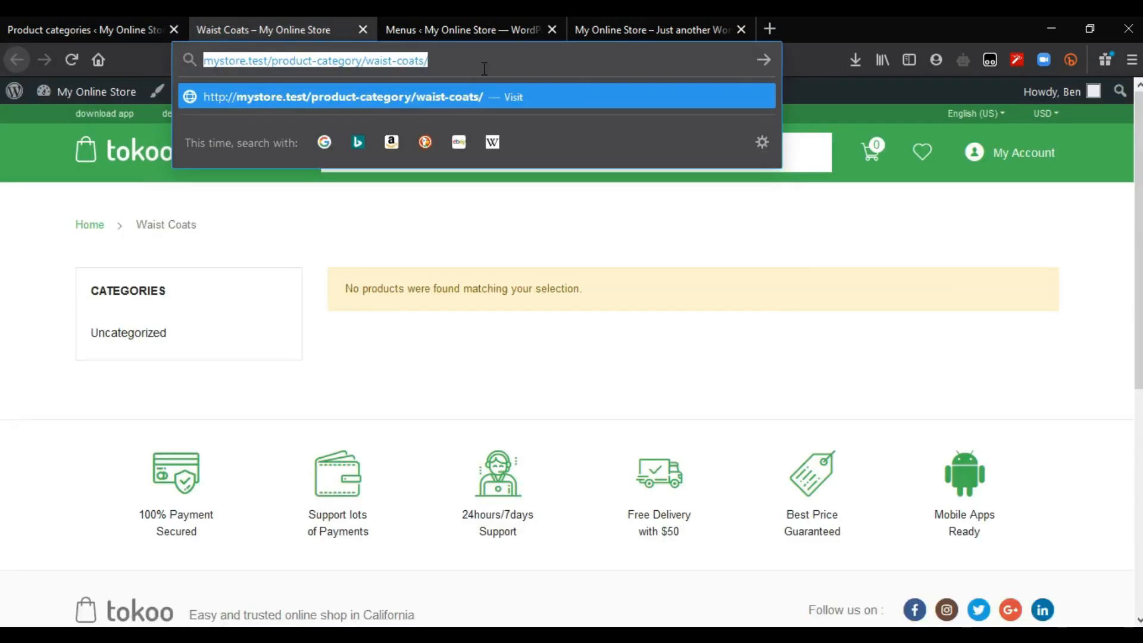
Step: Paste that URL as a custom link labelled 'Waist Coats' and add it to the menu
left_click(452, 15)
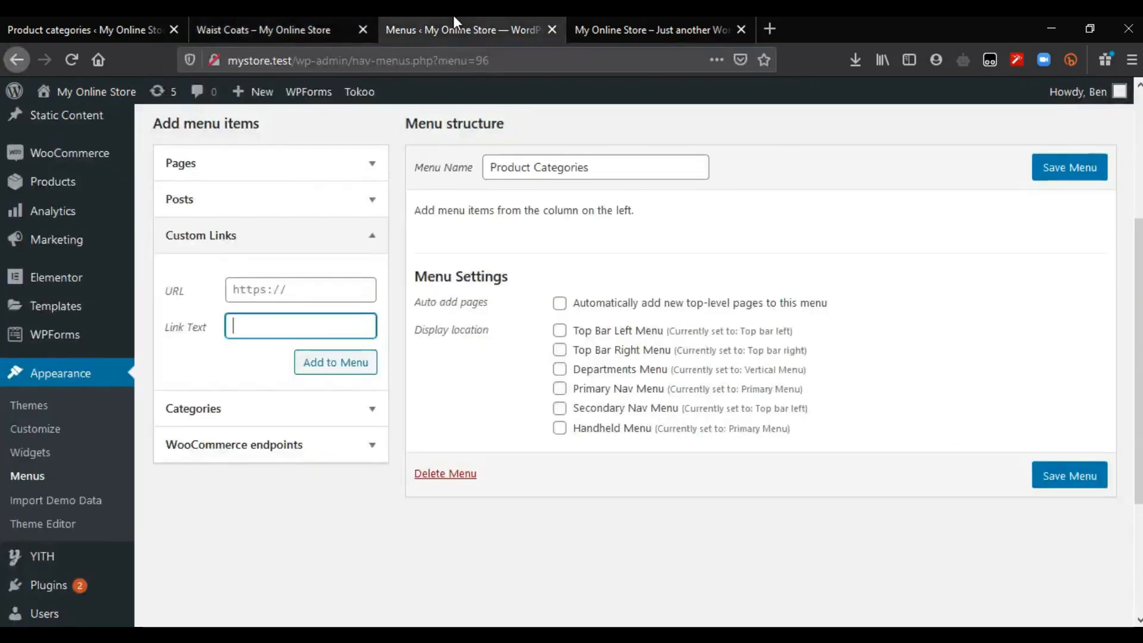
left_click(343, 290)
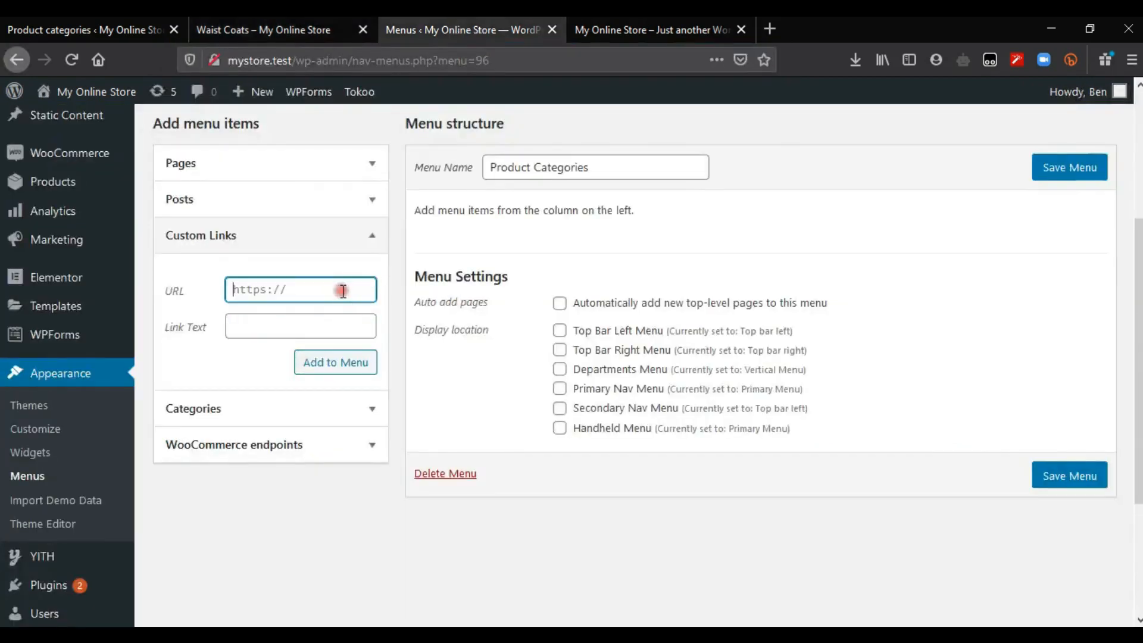
key("ctrl+v")
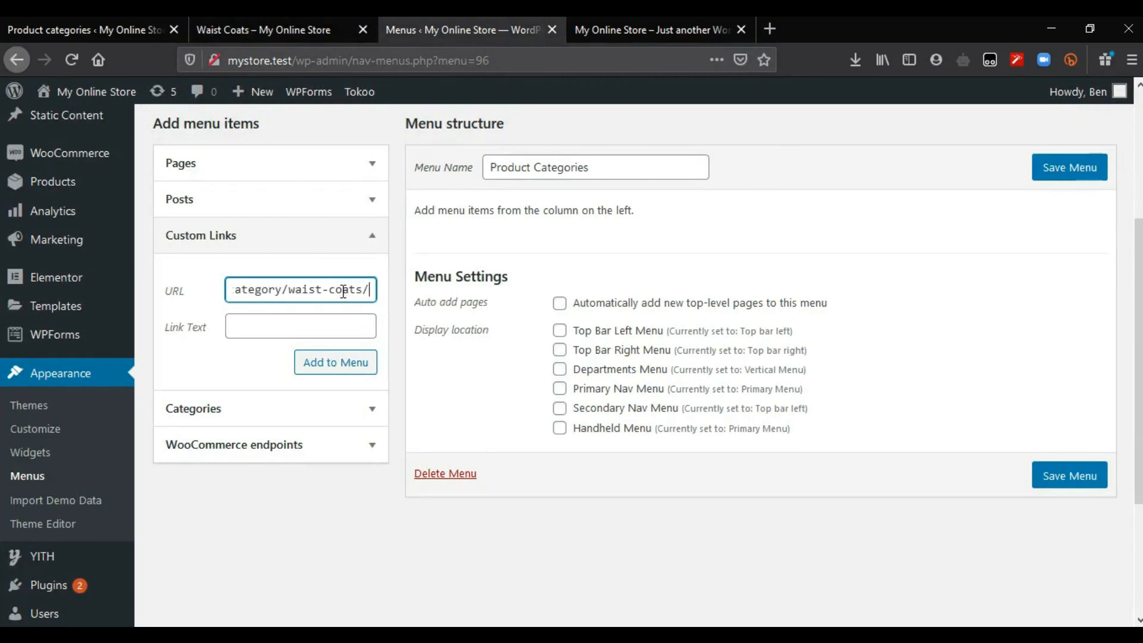
left_click(286, 291)
left_click(375, 292)
left_click(324, 325)
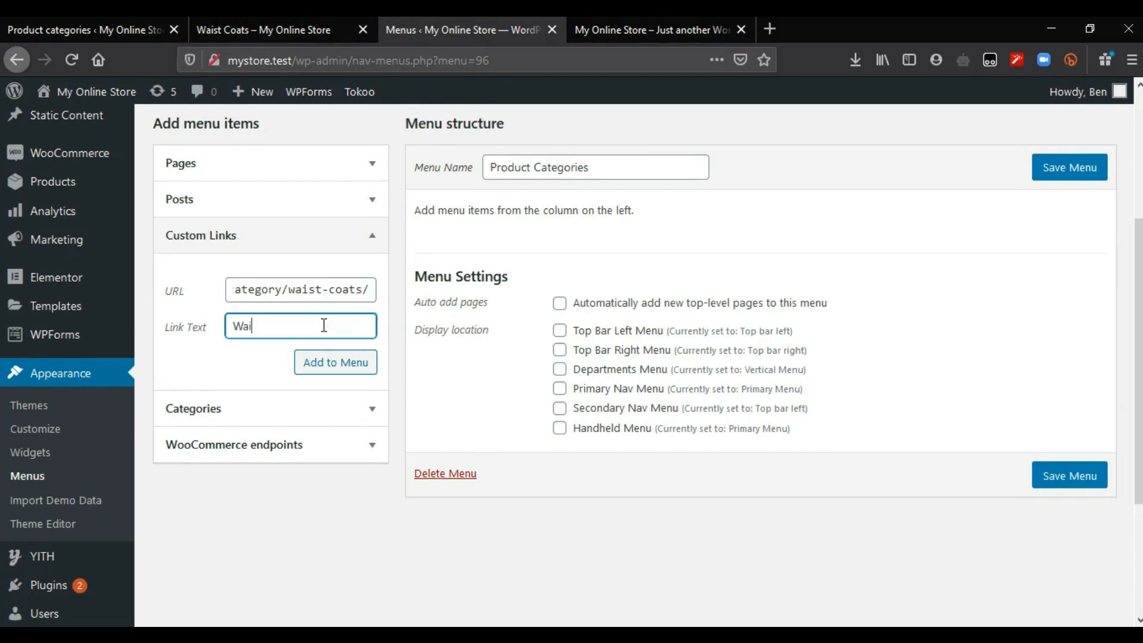
type("Waist Coats")
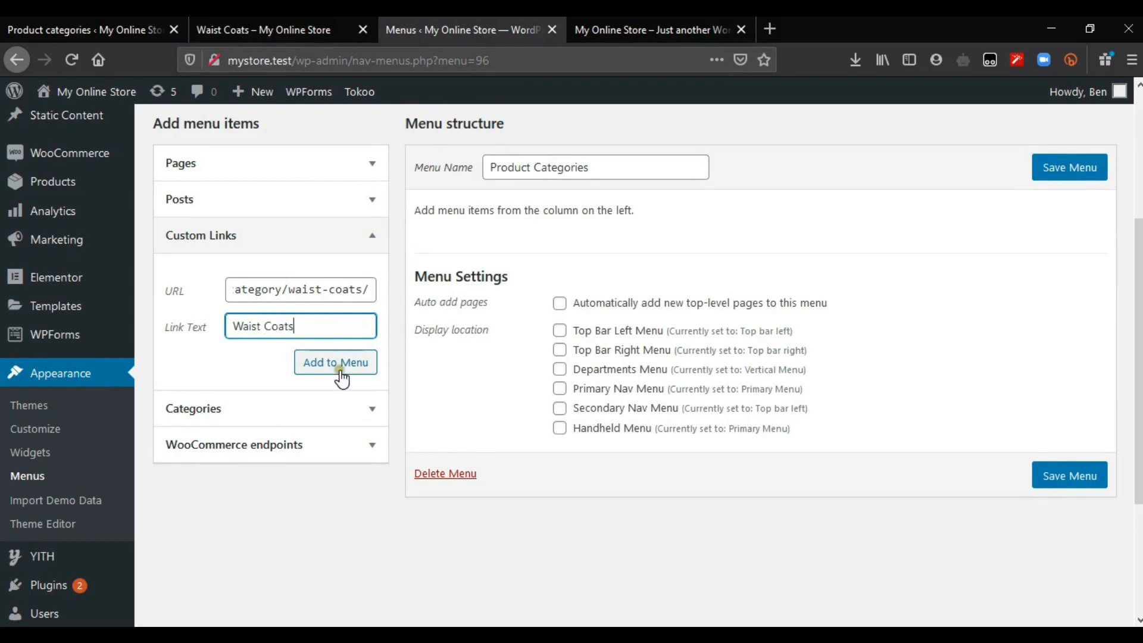
left_click(340, 371)
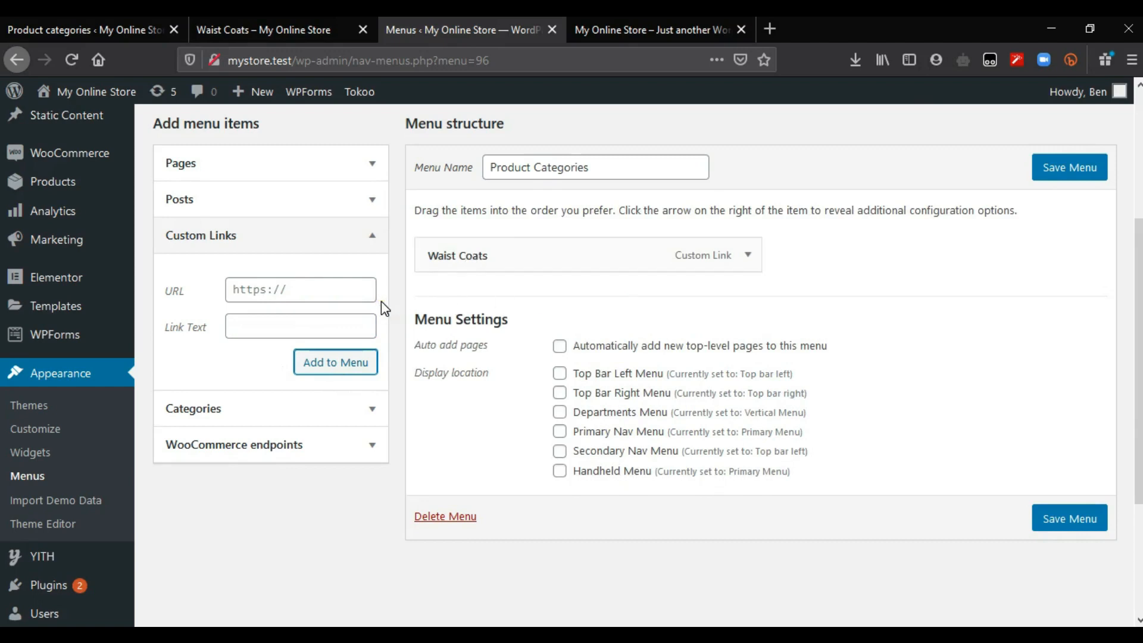
Step: Close the Waist Coats tab and open the Underwear, T-Shirts & Polos and Trousers pages in background tabs
middle_click(238, 24)
left_click(119, 29)
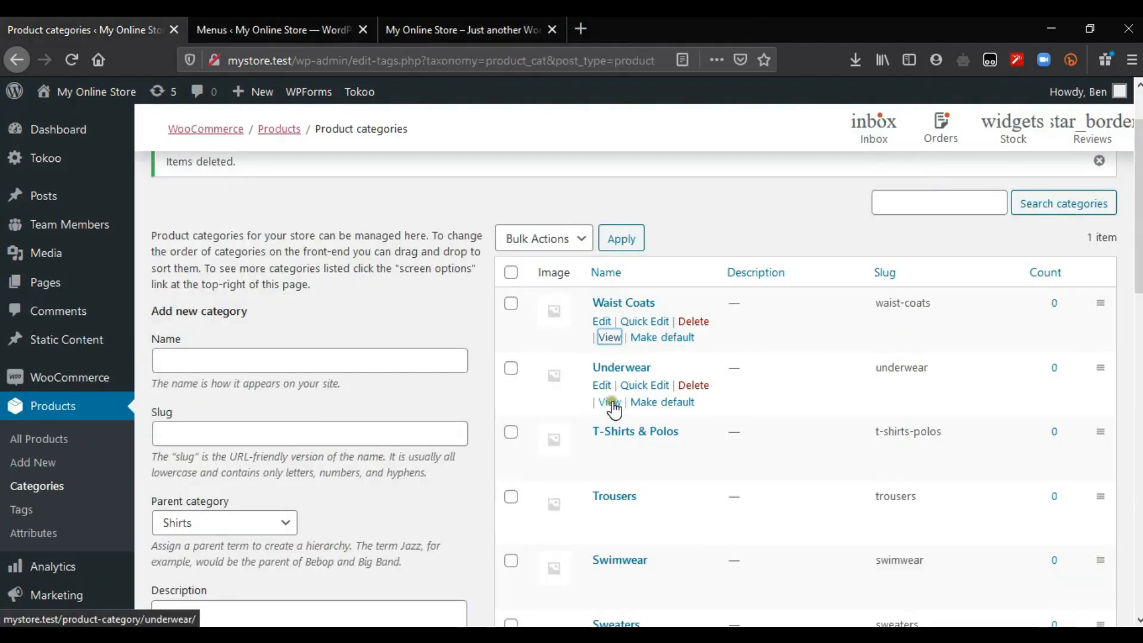
middle_click(612, 410)
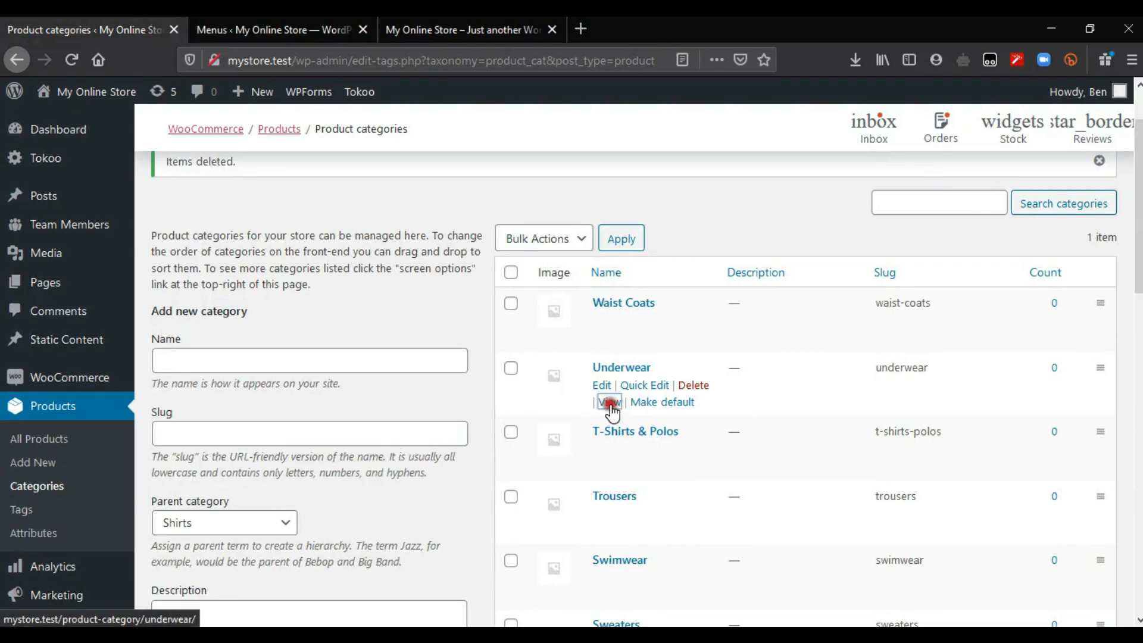
scroll(611, 411, "down", 2)
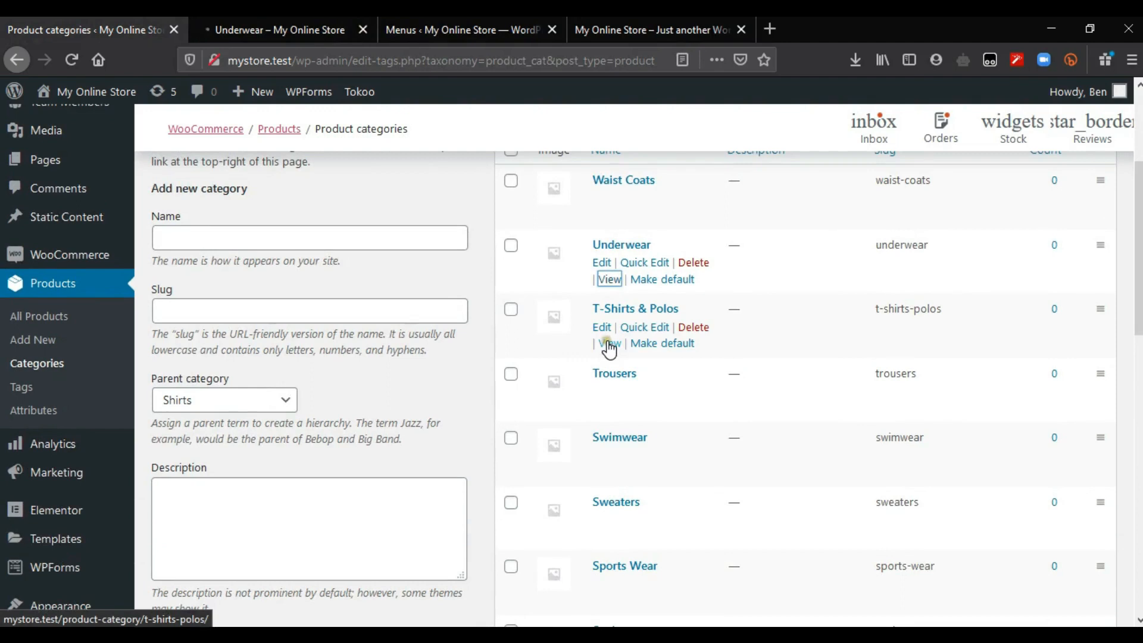
middle_click(609, 344)
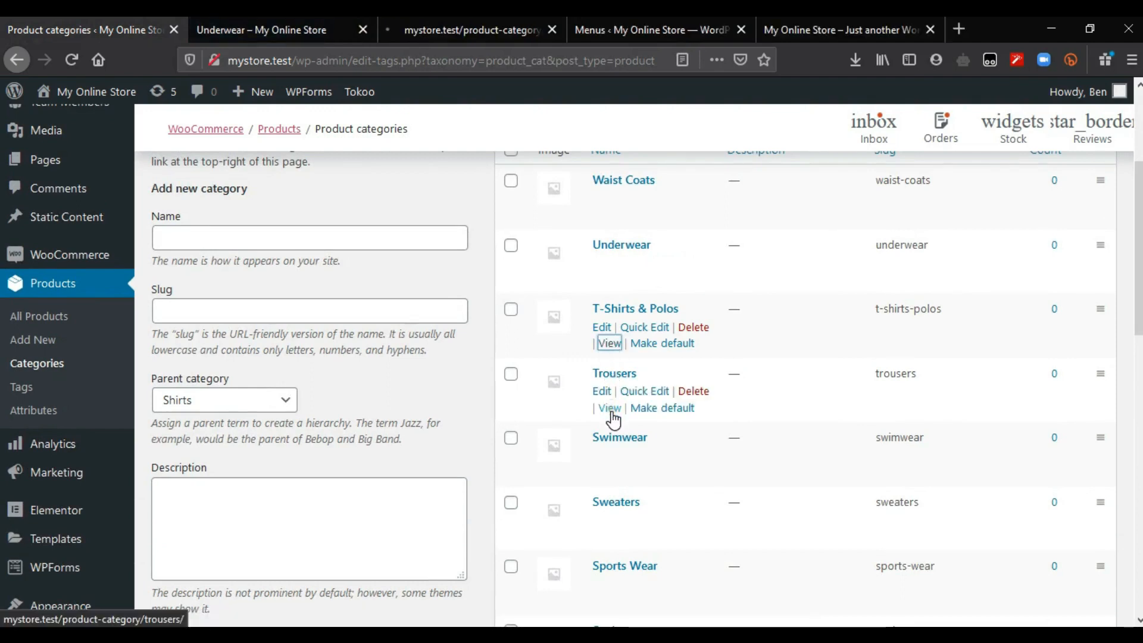
middle_click(610, 408)
Step: Open the Swimwear, Sweaters, Sports Wear and Socks category pages in new tabs
scroll(611, 411, "down", 3)
middle_click(609, 273)
middle_click(610, 337)
middle_click(610, 402)
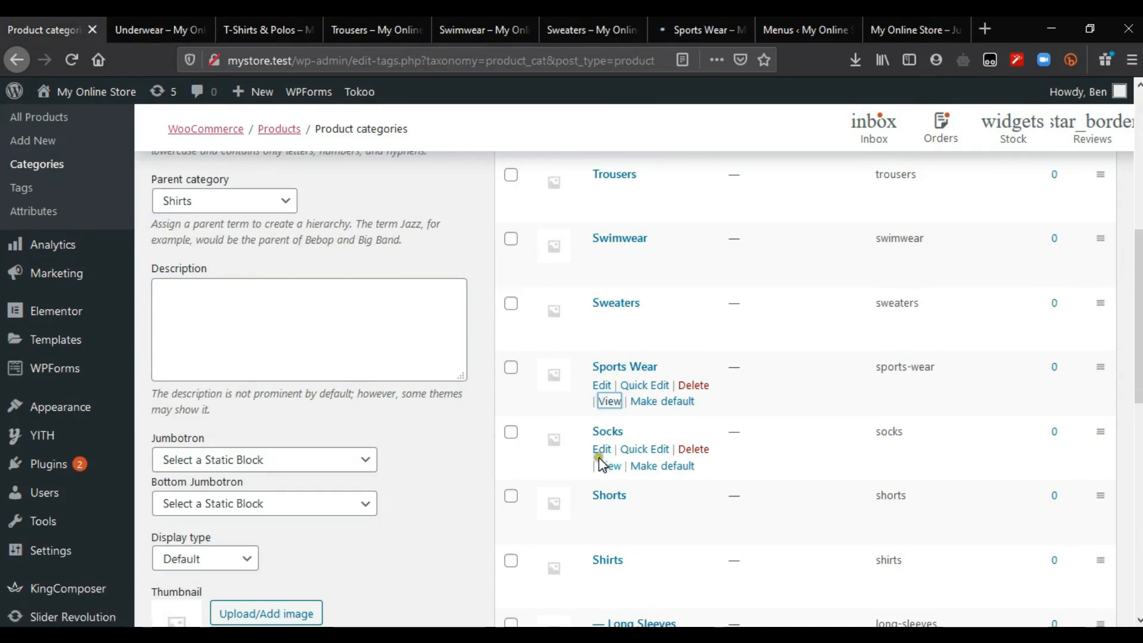
left_click(609, 467)
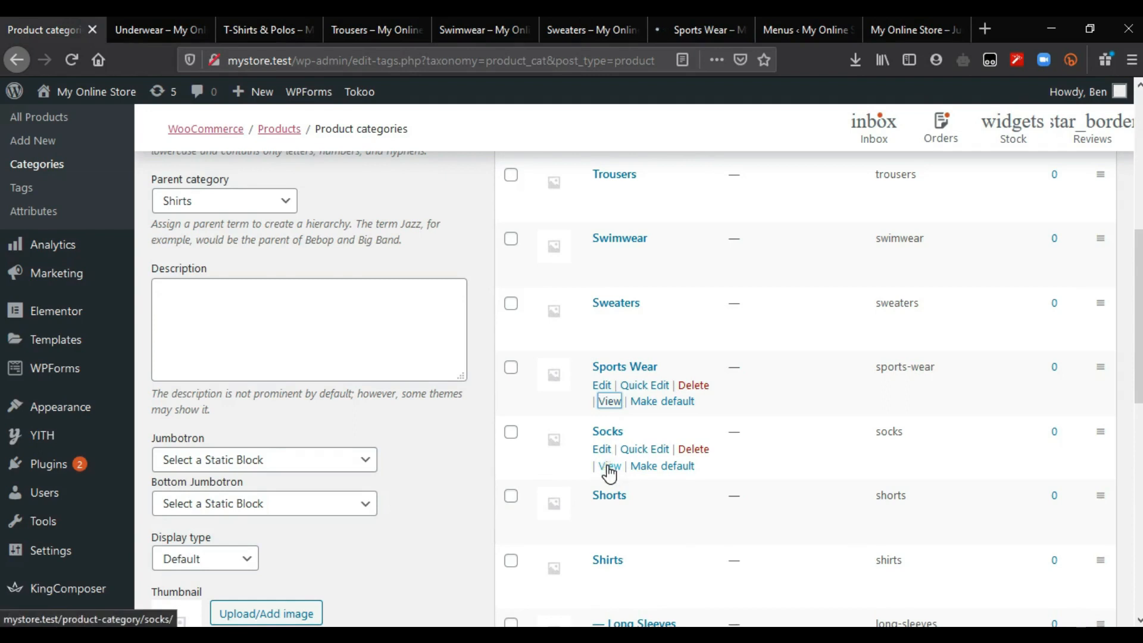
left_click(610, 468)
right_click(610, 471)
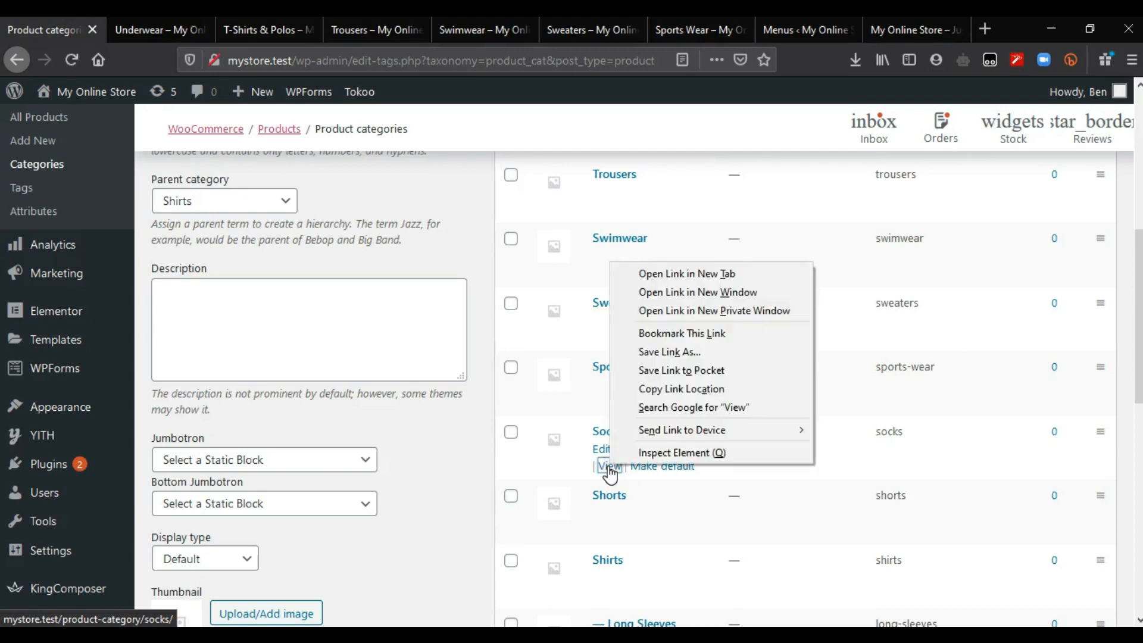
left_click(727, 273)
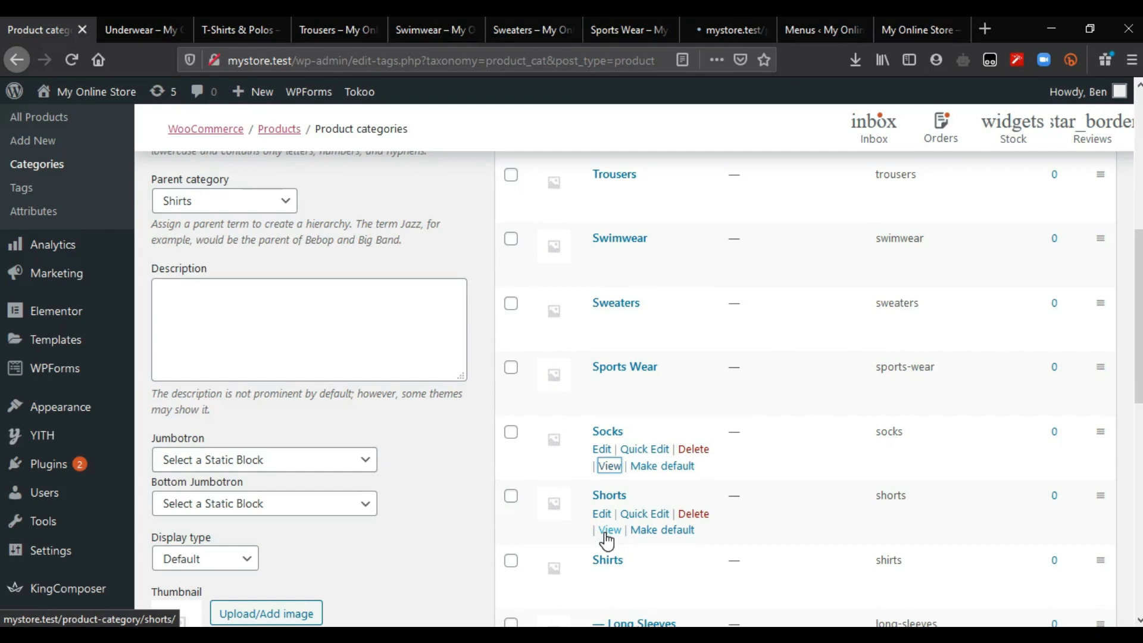
Step: Open the Shorts, Shirts, Pyjamas and Jackets & Coats category pages in background tabs
middle_click(607, 530)
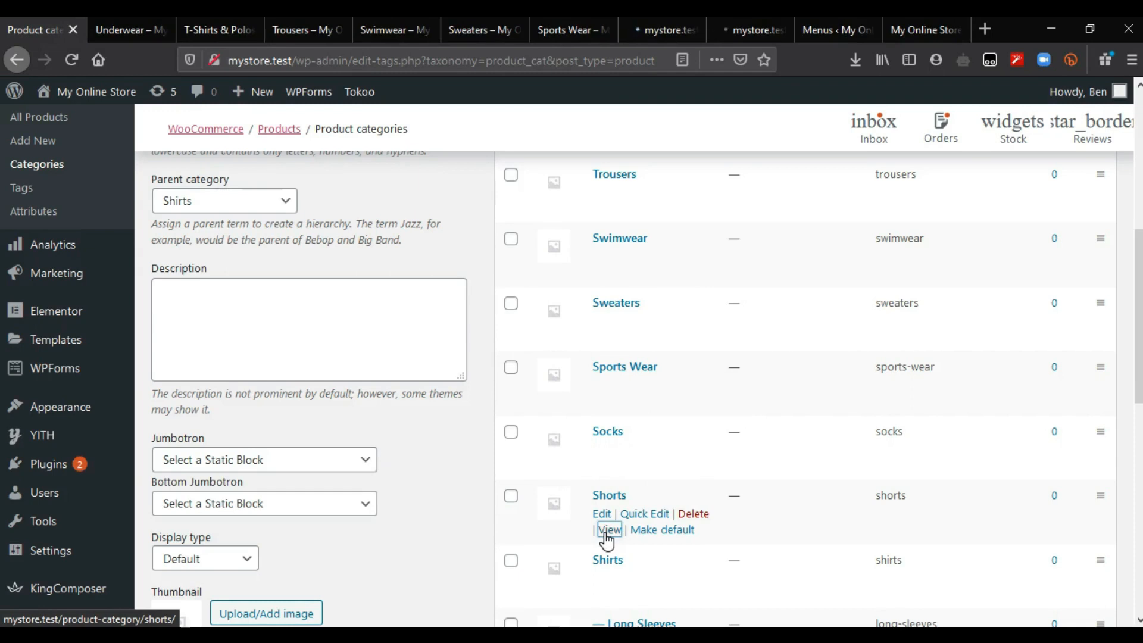
scroll(607, 536, "down", 4)
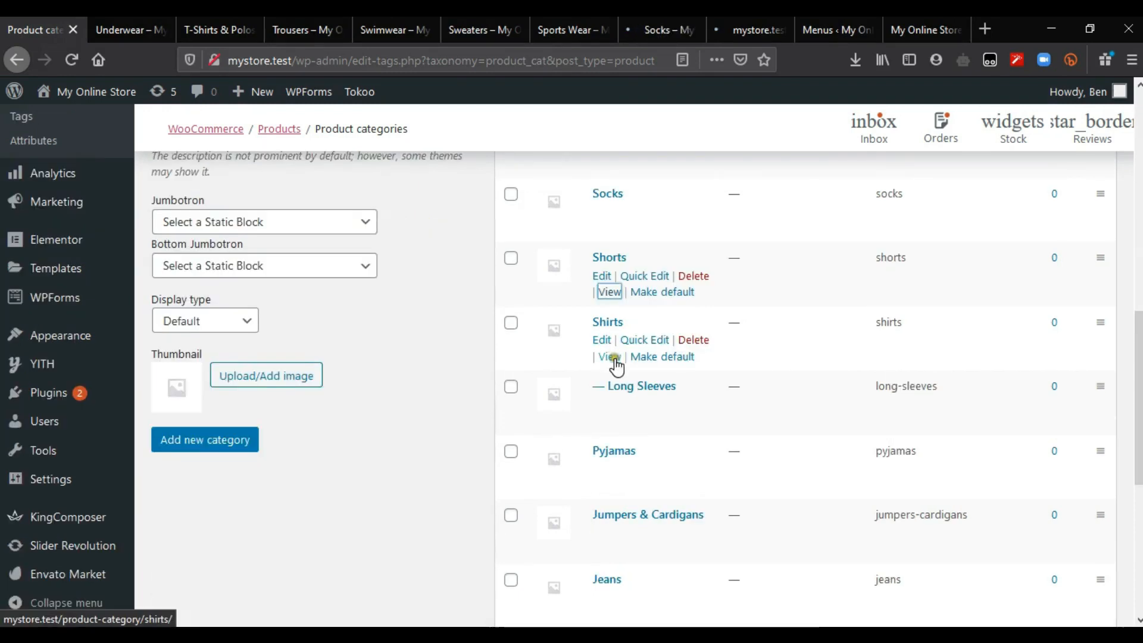
middle_click(613, 359)
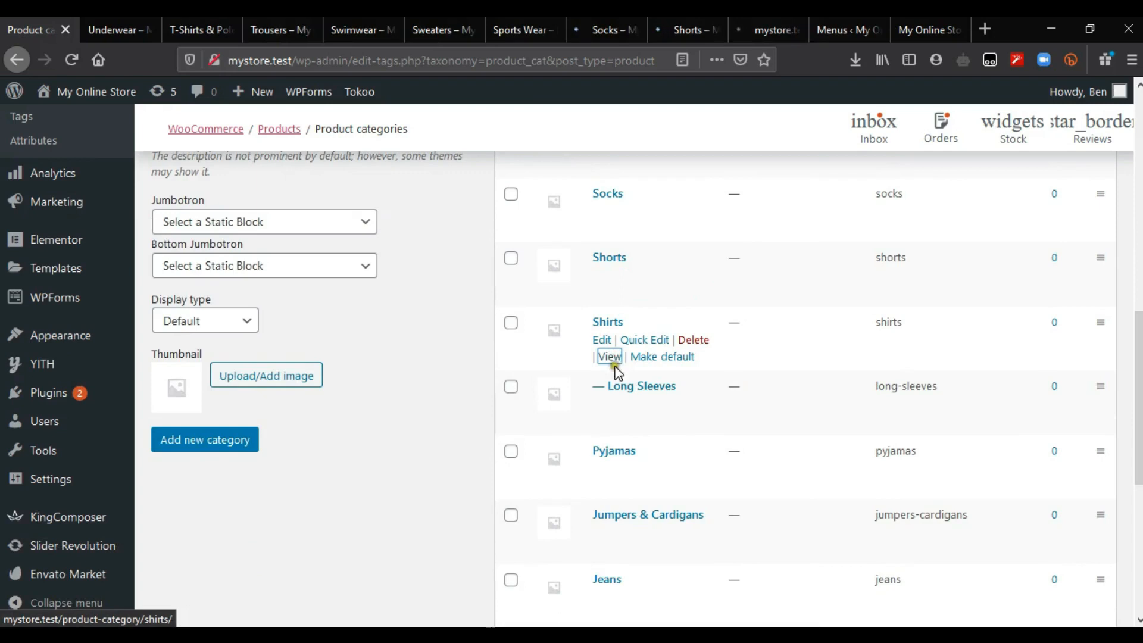
middle_click(610, 487)
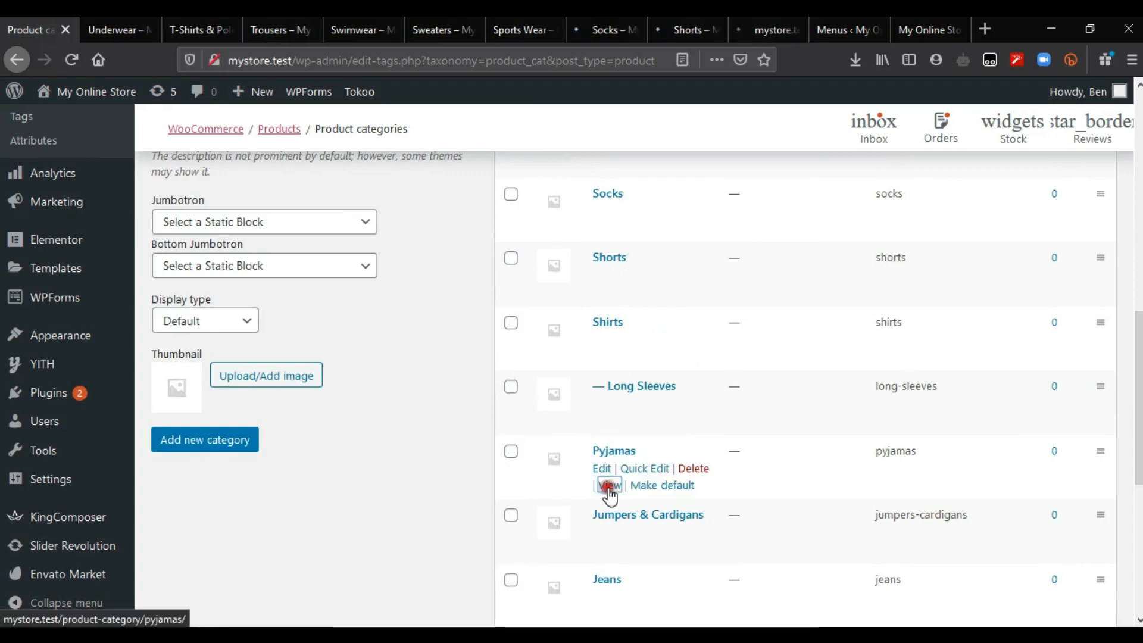
scroll(630, 518, "down", 3)
middle_click(608, 480)
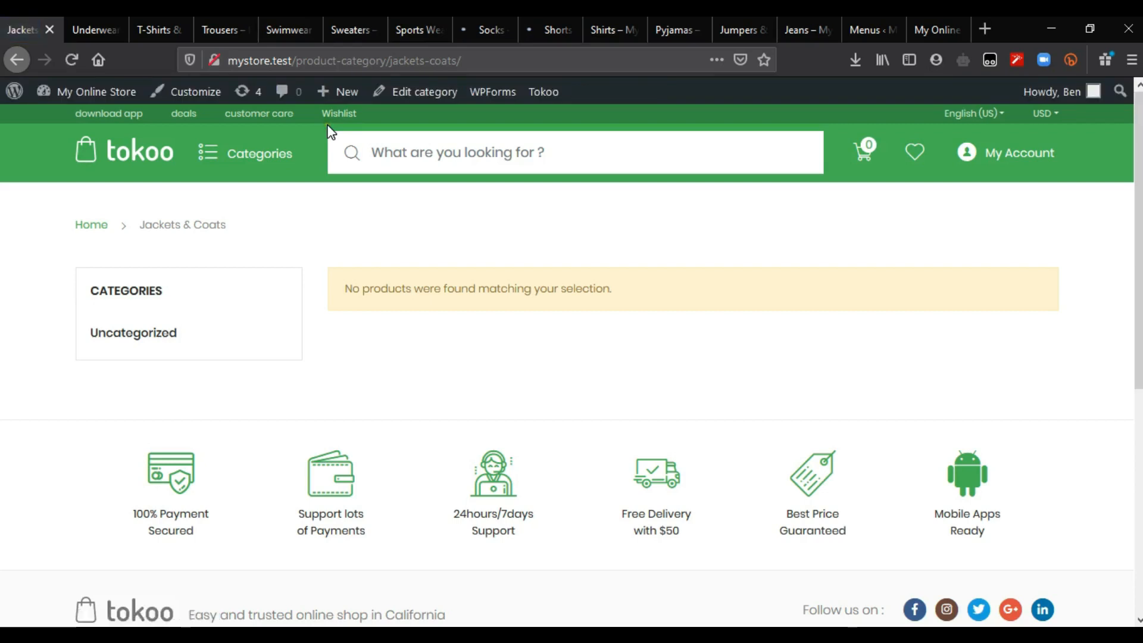
Step: Add a custom link for the Jumpers & Cardigans category page to the menu
left_click(550, 64)
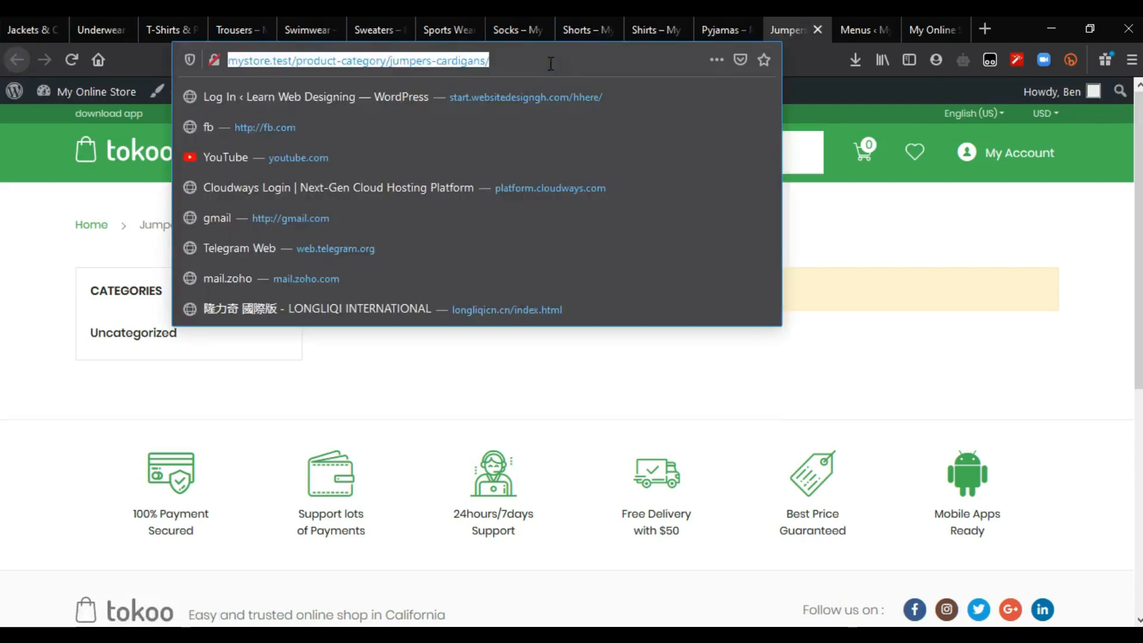
left_click(2, 385)
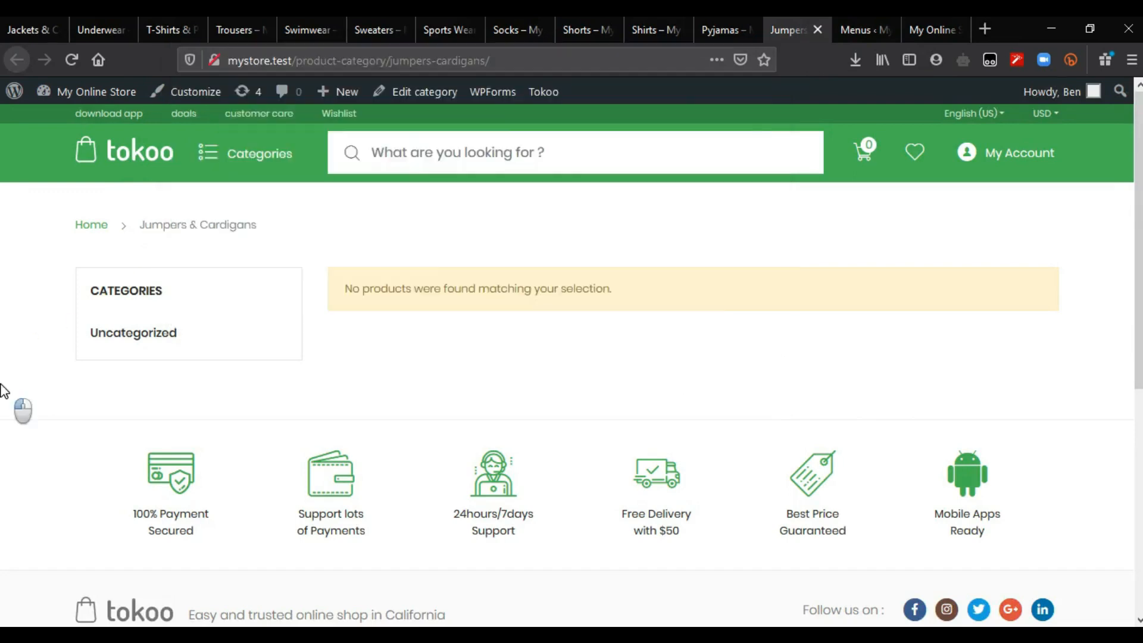
left_click(845, 20)
left_click(280, 293)
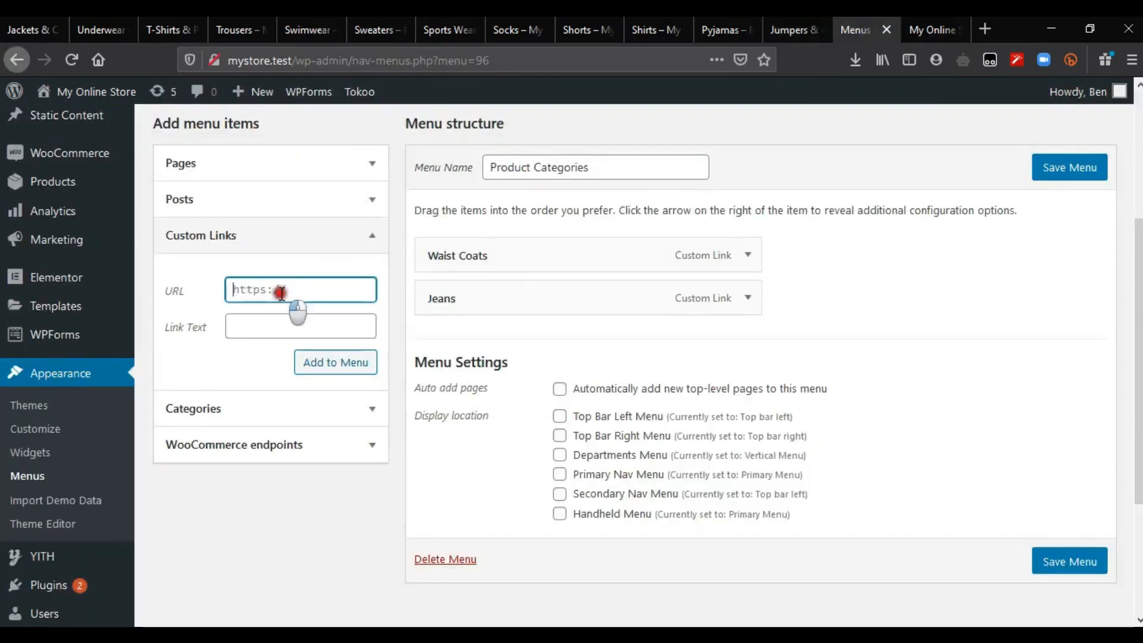
key("ctrl+v")
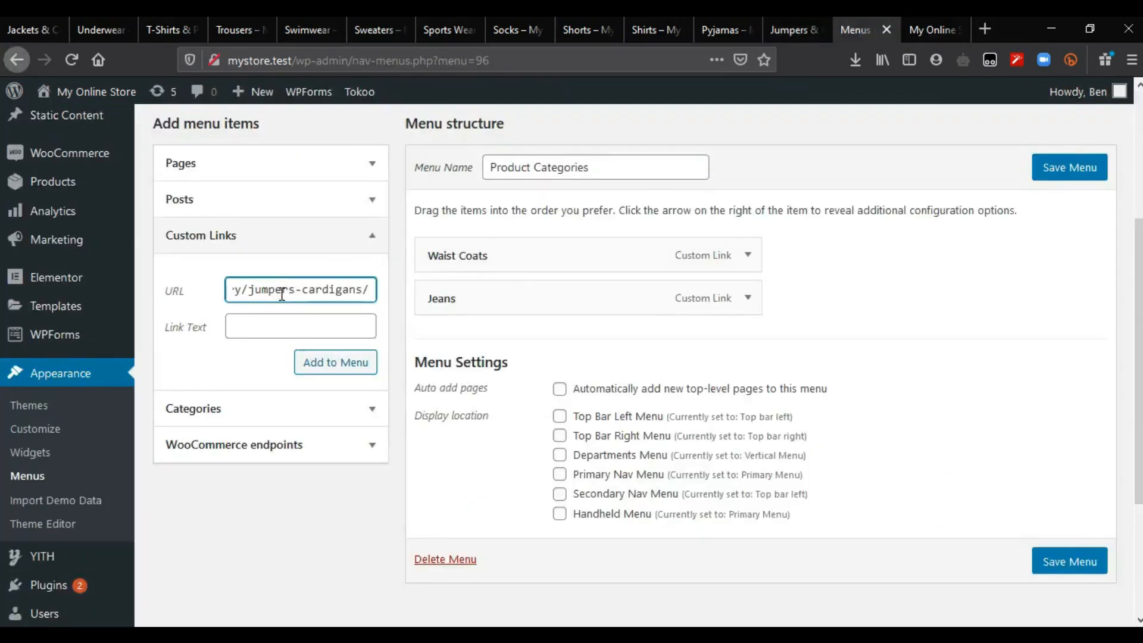
left_click(285, 321)
type("Jumpers")
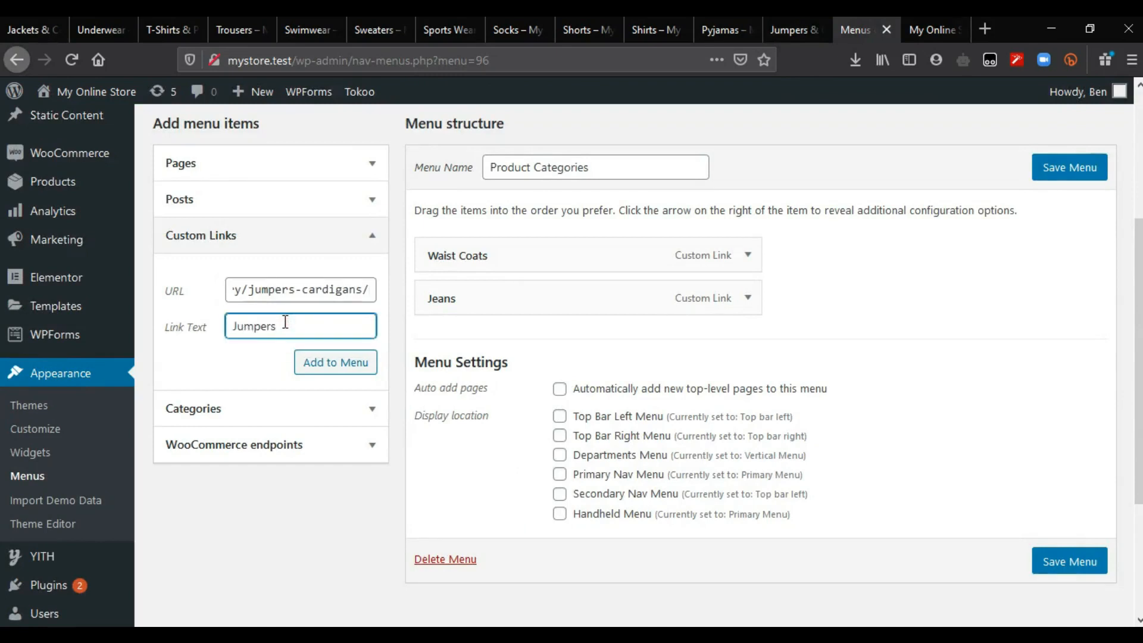
type(" & Cardiga")
left_click(332, 371)
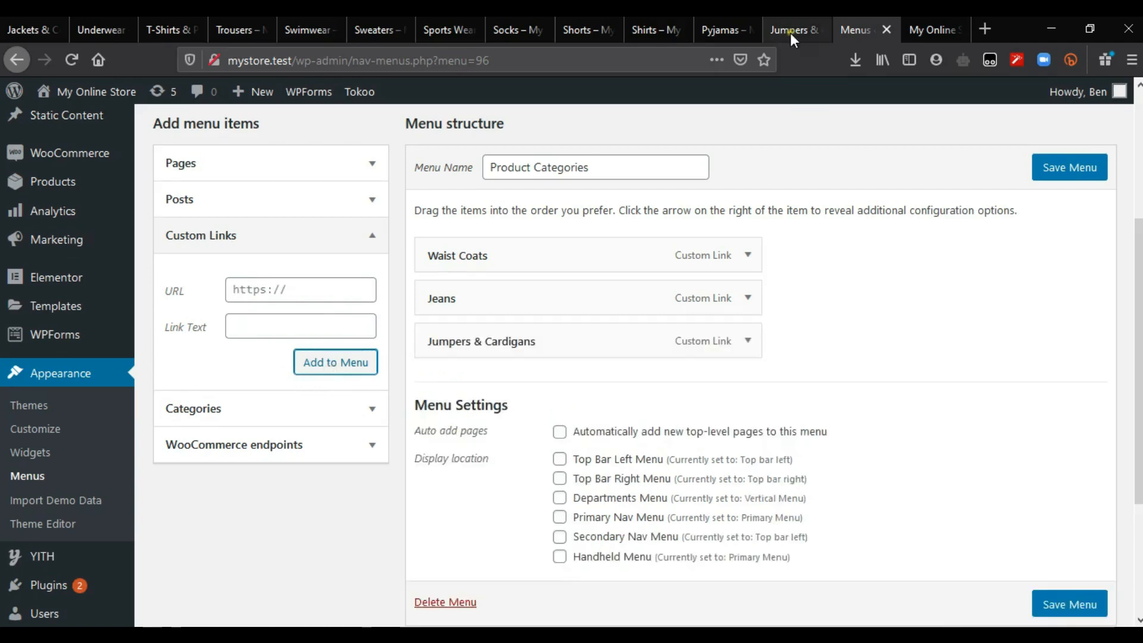
Step: Add a custom link labelled 'Shorts' using the Shorts category page address
left_click(800, 34)
left_click(818, 30)
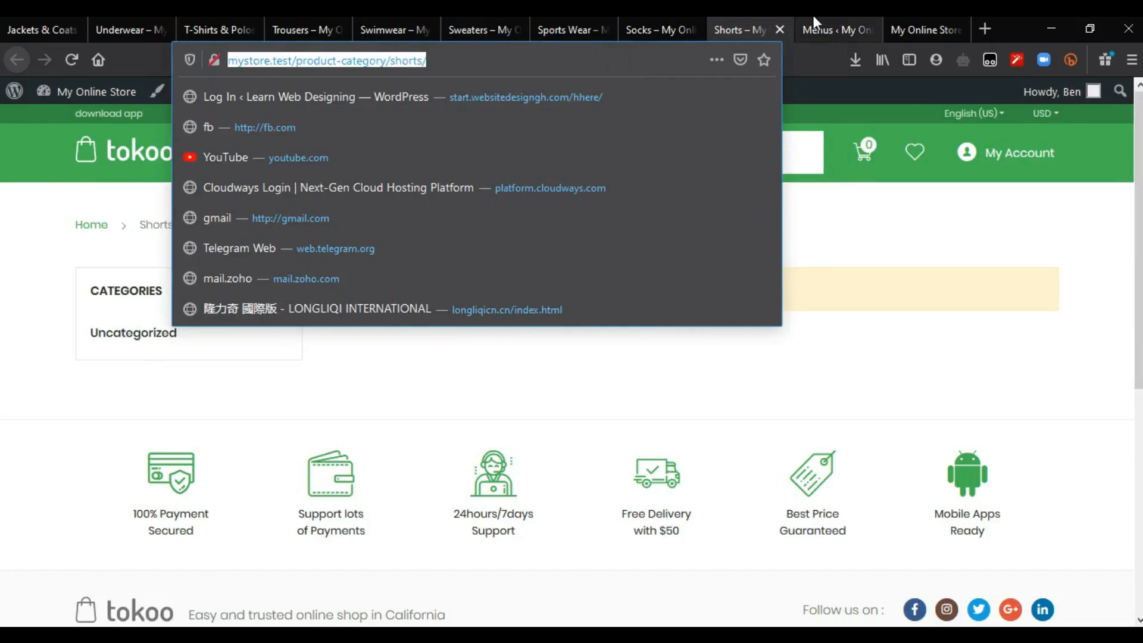
left_click(821, 18)
left_click(287, 290)
key("ctrl+v")
key("Tab")
type("Shorts")
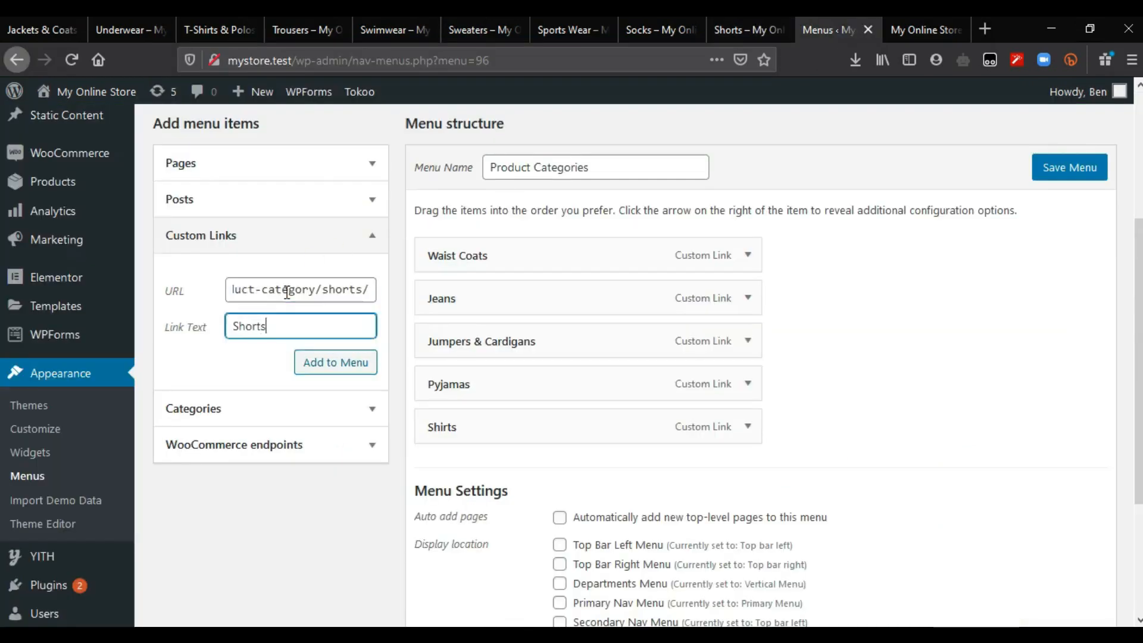
left_click(328, 362)
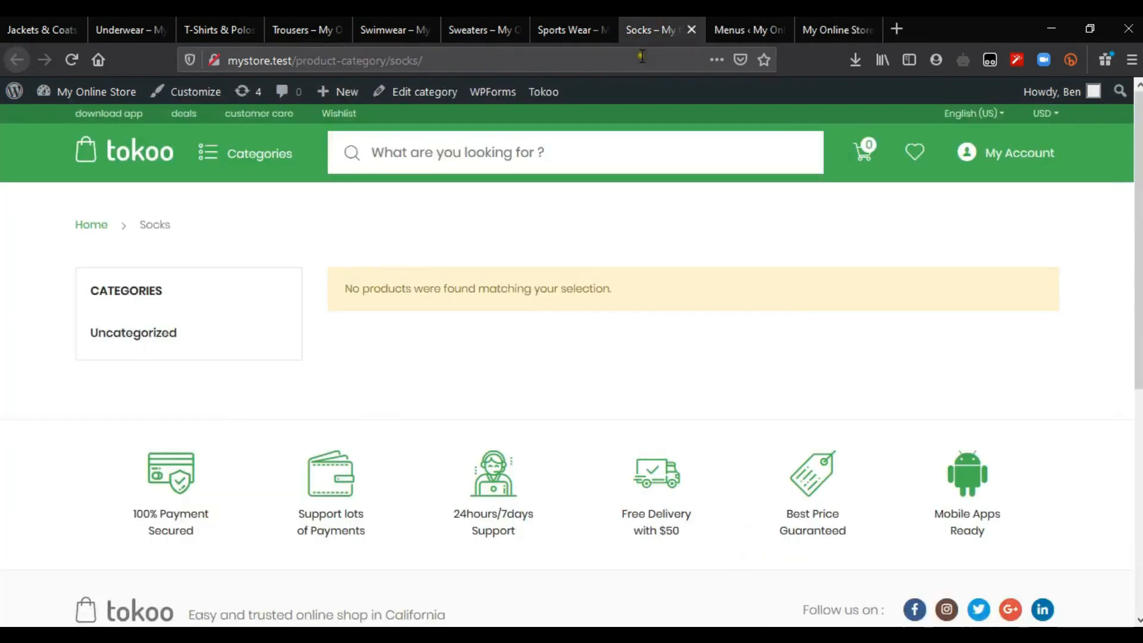
Step: Add a custom link labelled 'Sock' using the Socks category page address
left_click(642, 56)
key("ctrl+c")
left_click(751, 29)
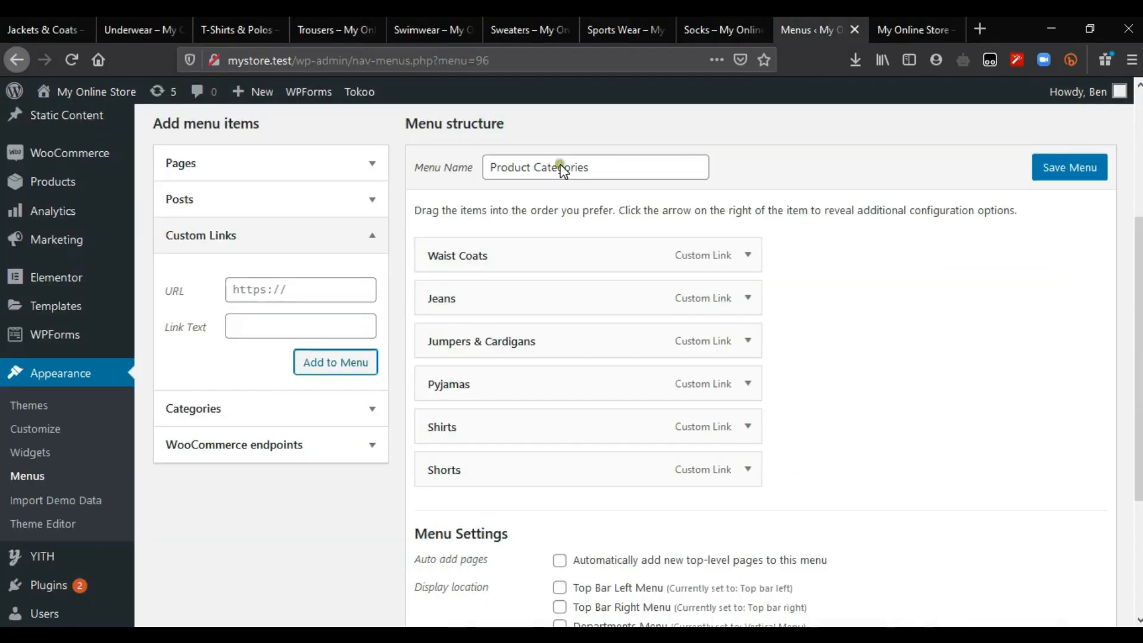
triple_click(283, 292)
key("ctrl+v")
key("Tab")
type("Sock")
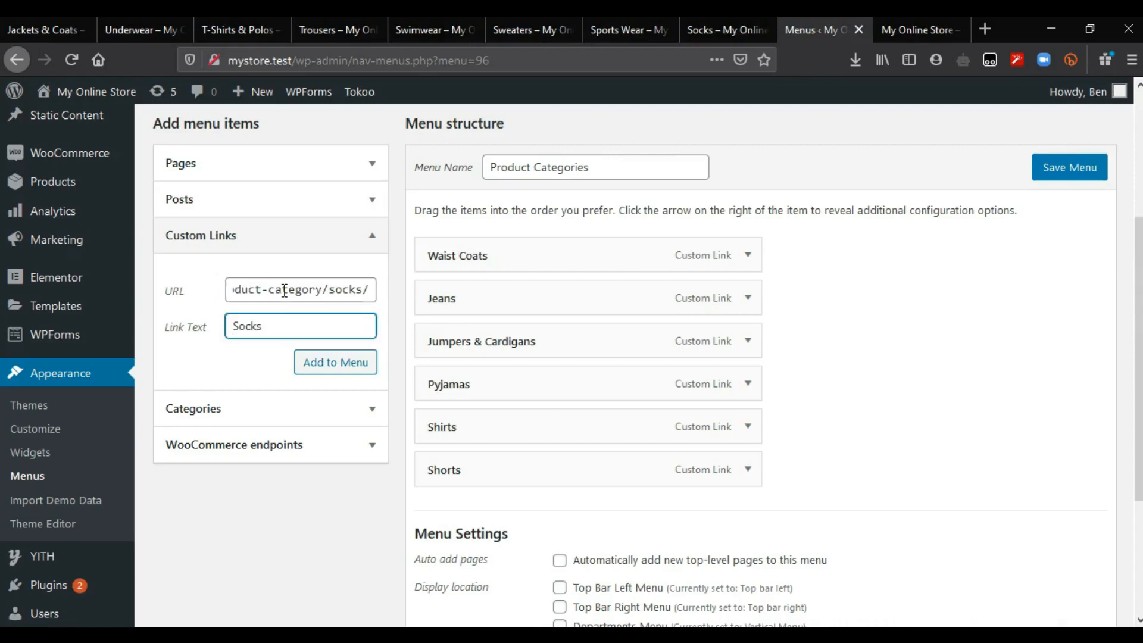
left_click(313, 363)
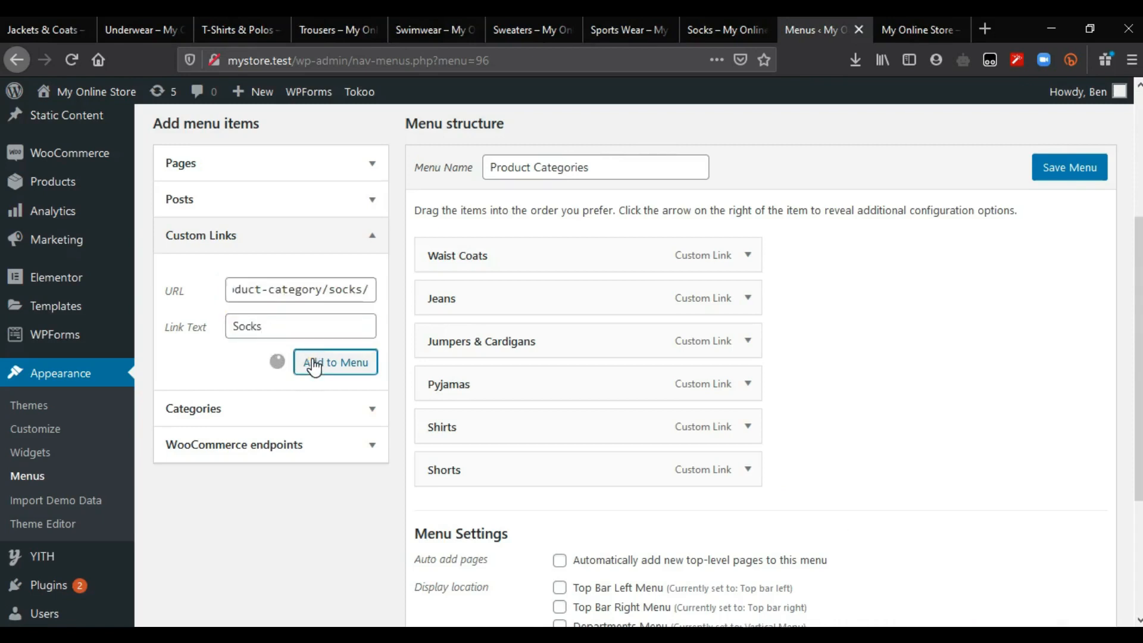
Step: Add a custom link labelled 'Sports Wear' using the Sports Wear category page address
left_click(748, 18)
left_click(760, 28)
left_click(640, 17)
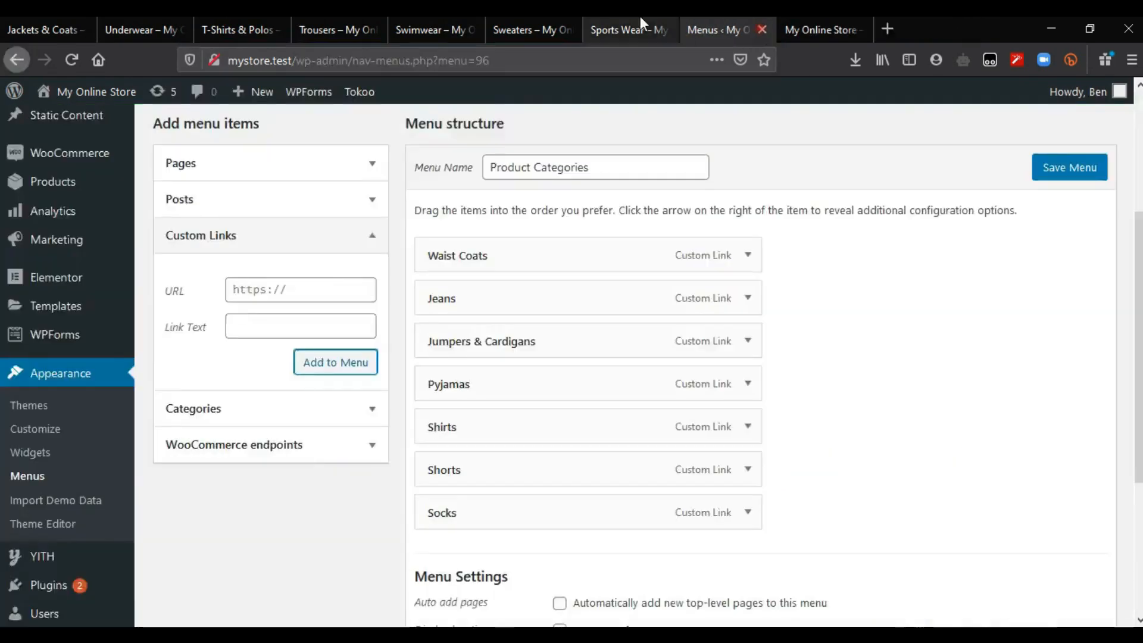
left_click(604, 64)
key("ctrl+c")
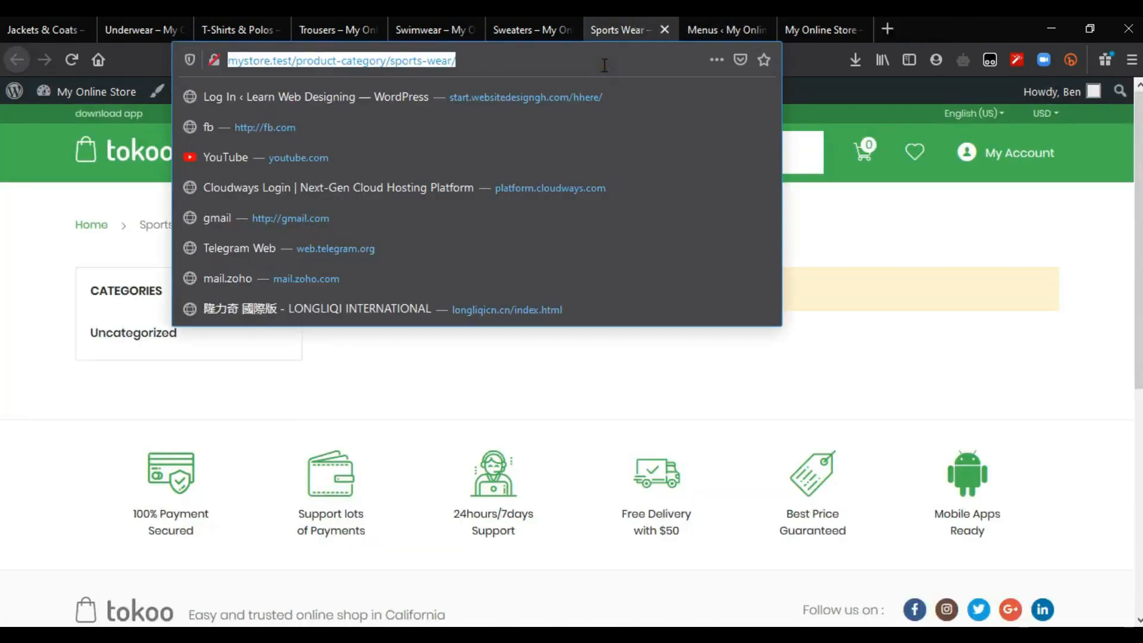
left_click(717, 18)
left_click(321, 283)
key("ctrl+v")
key("Tab")
type("Sports Wear")
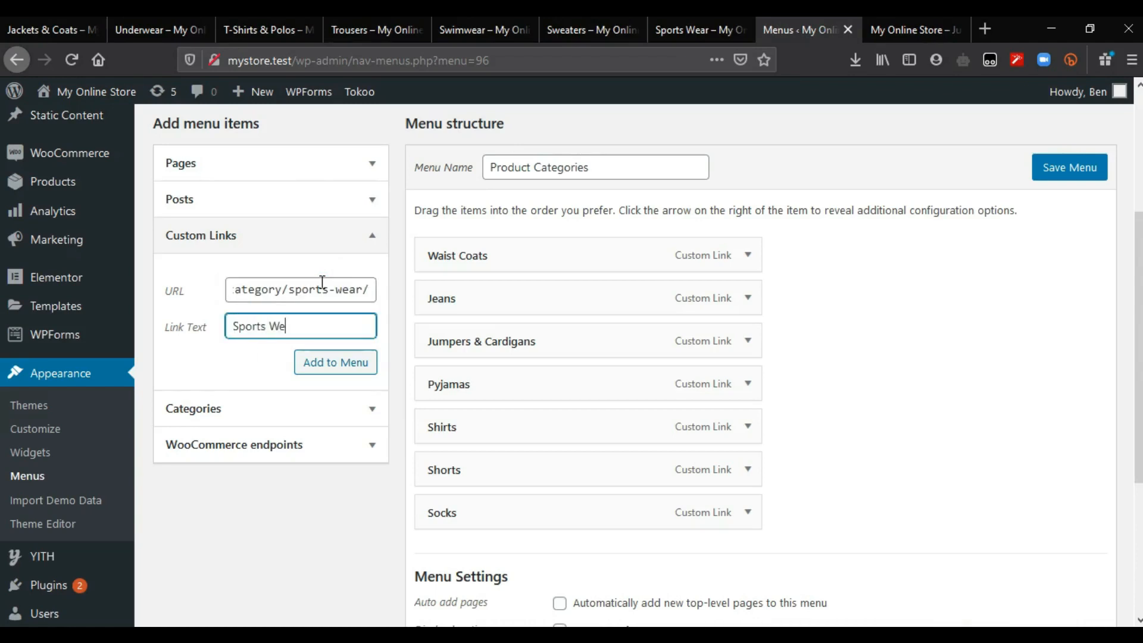
left_click(327, 369)
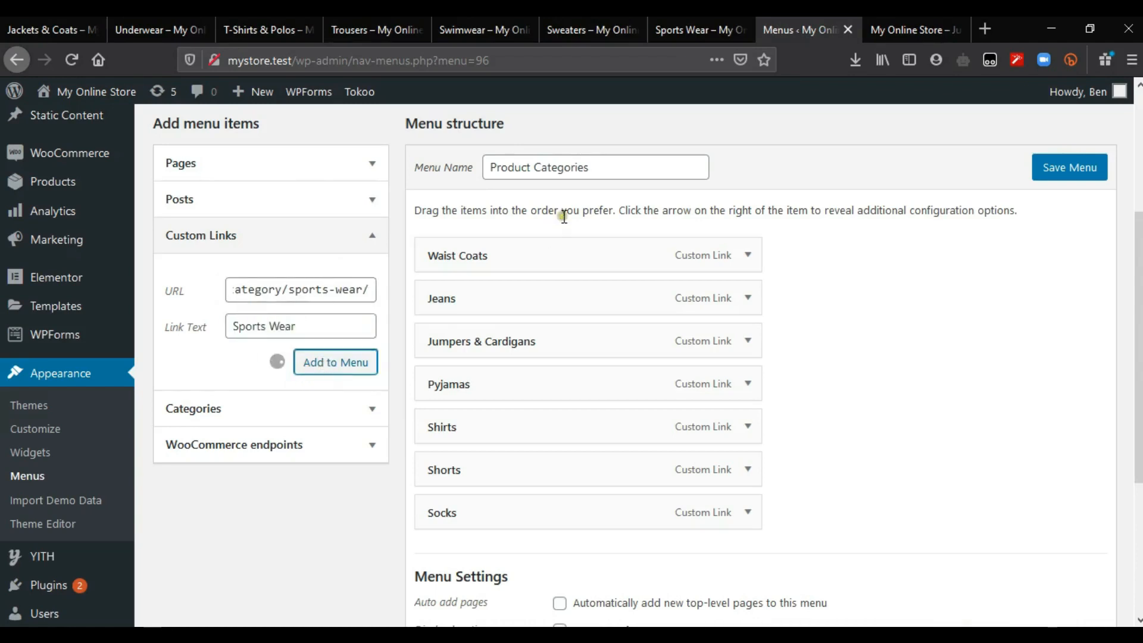
Step: Add a 'Sweaters' custom link from the Sweaters page address, then save the Product Categories menu
left_click(695, 26)
left_click(734, 32)
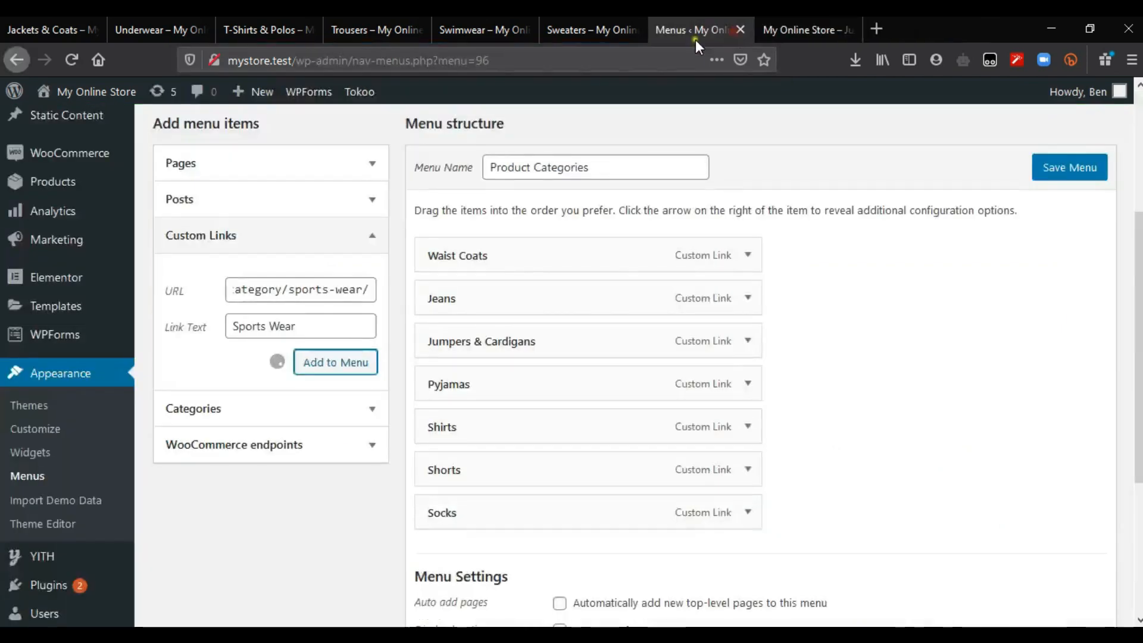
left_click(595, 27)
left_click(589, 62)
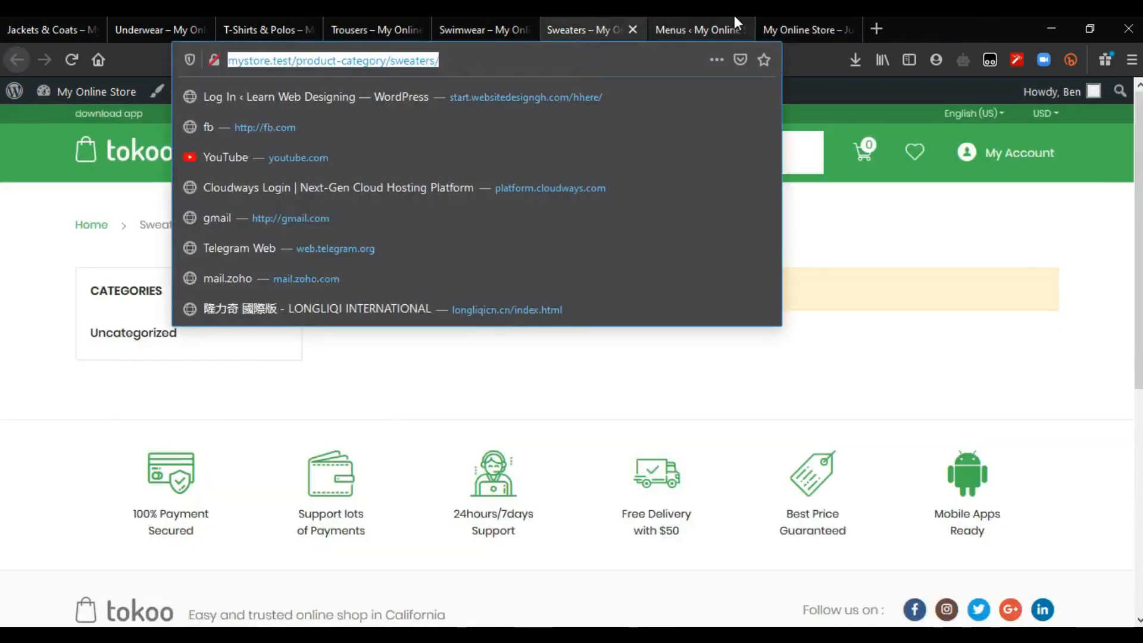
left_click(695, 18)
left_click(360, 286)
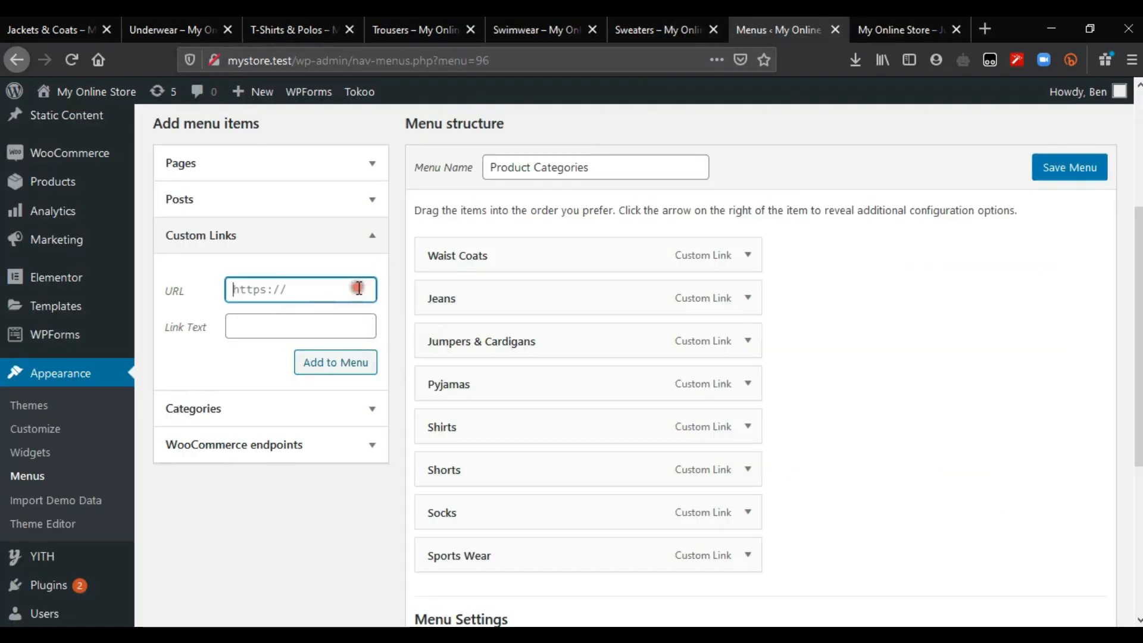
key("ctrl+v")
key("Tab")
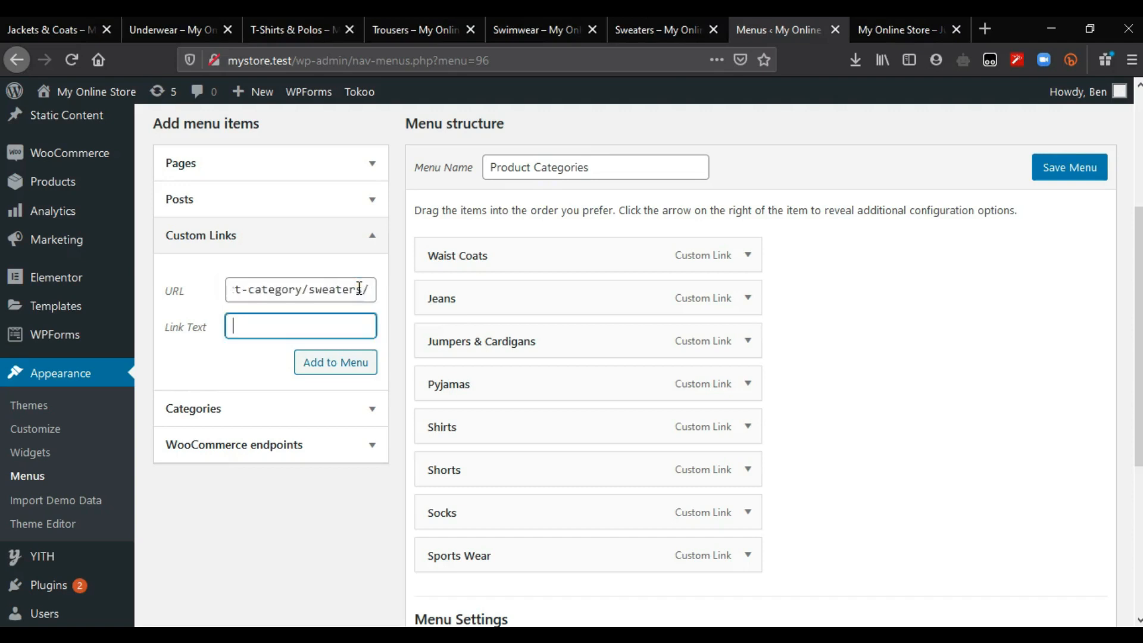
type("Sweaters")
left_click(362, 366)
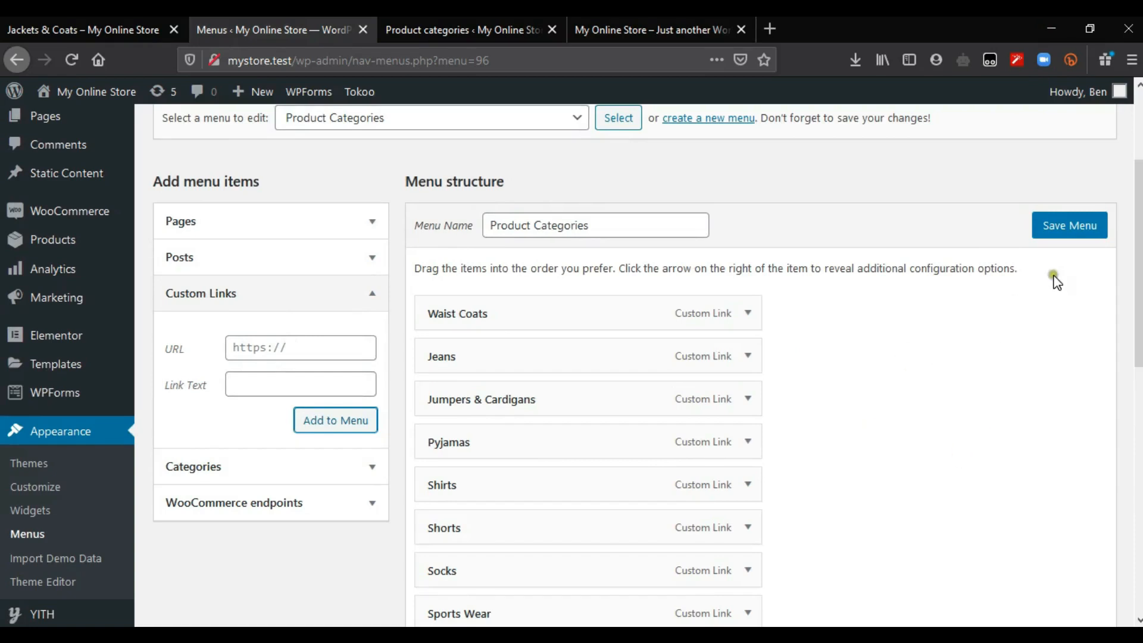
left_click(1074, 237)
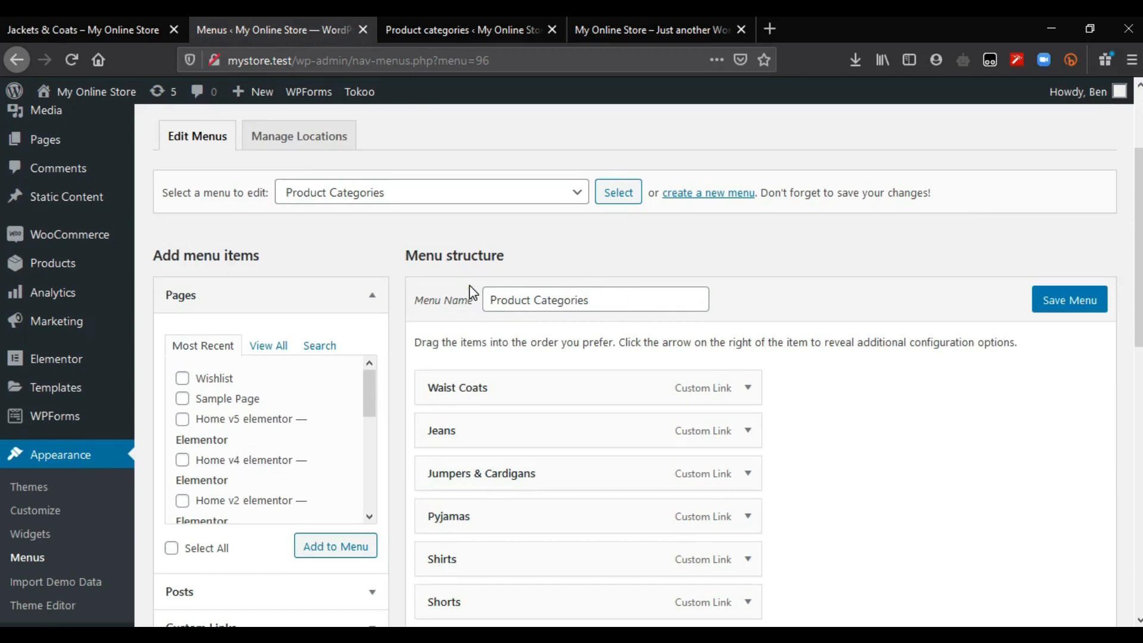
Step: Reload the My Online Store homepage and open Home v3 with Elementor
left_click(667, 15)
key("F5")
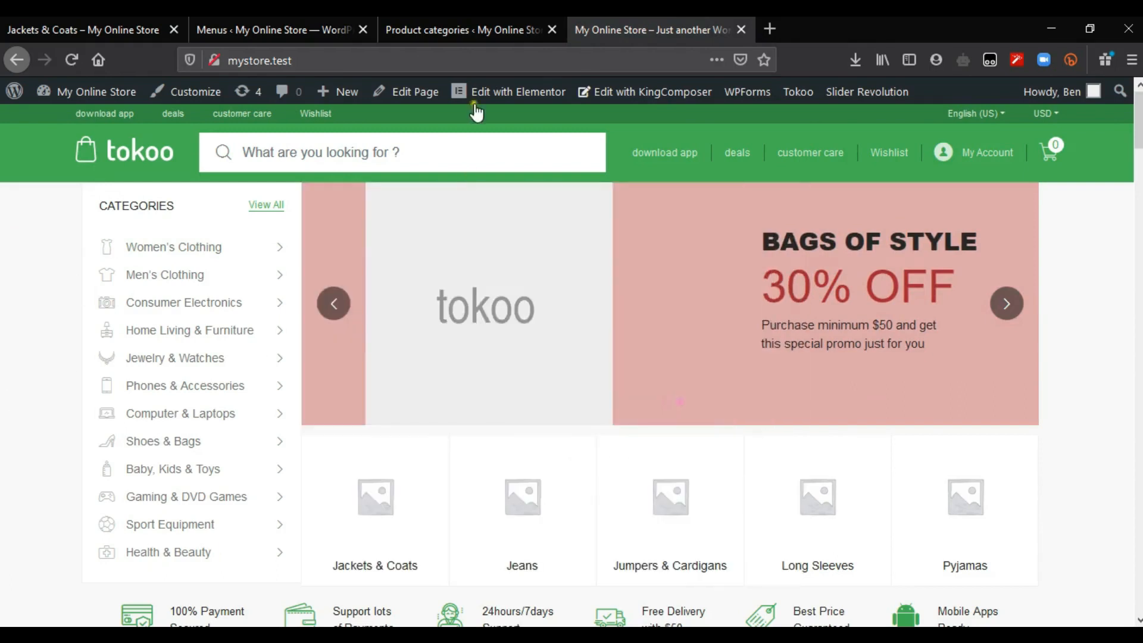
left_click(506, 95)
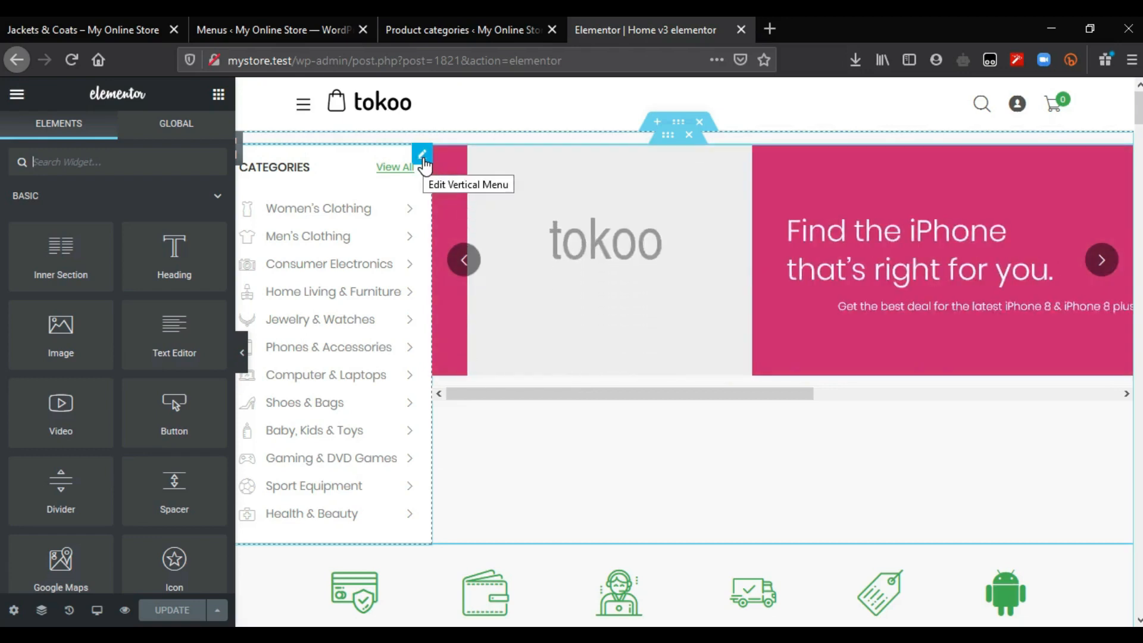
Step: Open the Categories Vertical Menu widget settings and expand its Select Menu list
left_click(422, 155)
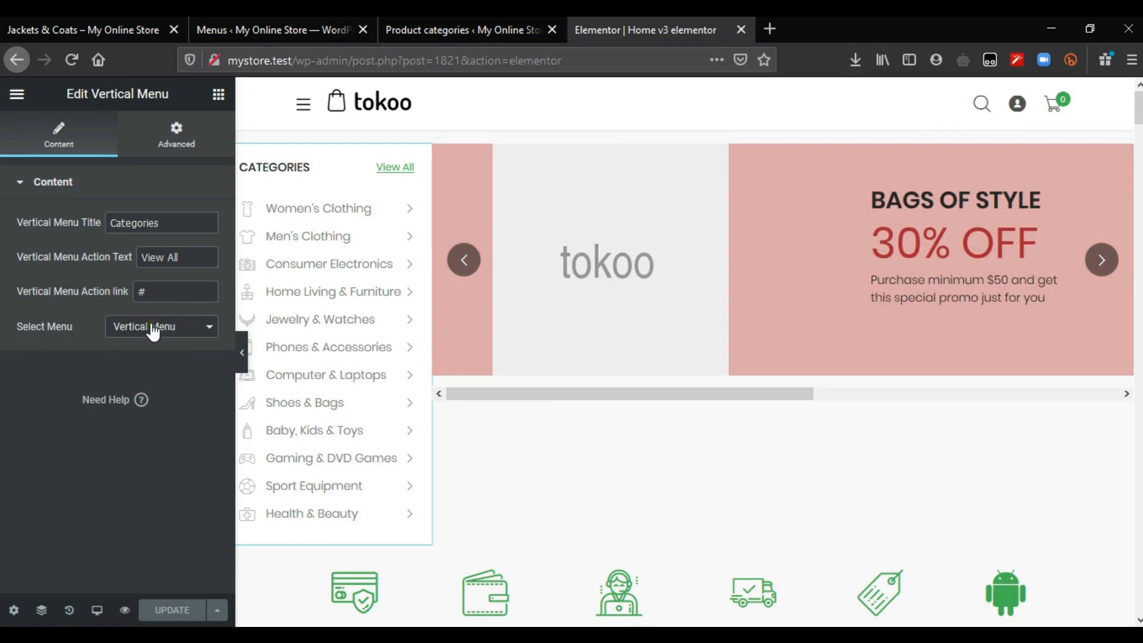
left_click(209, 332)
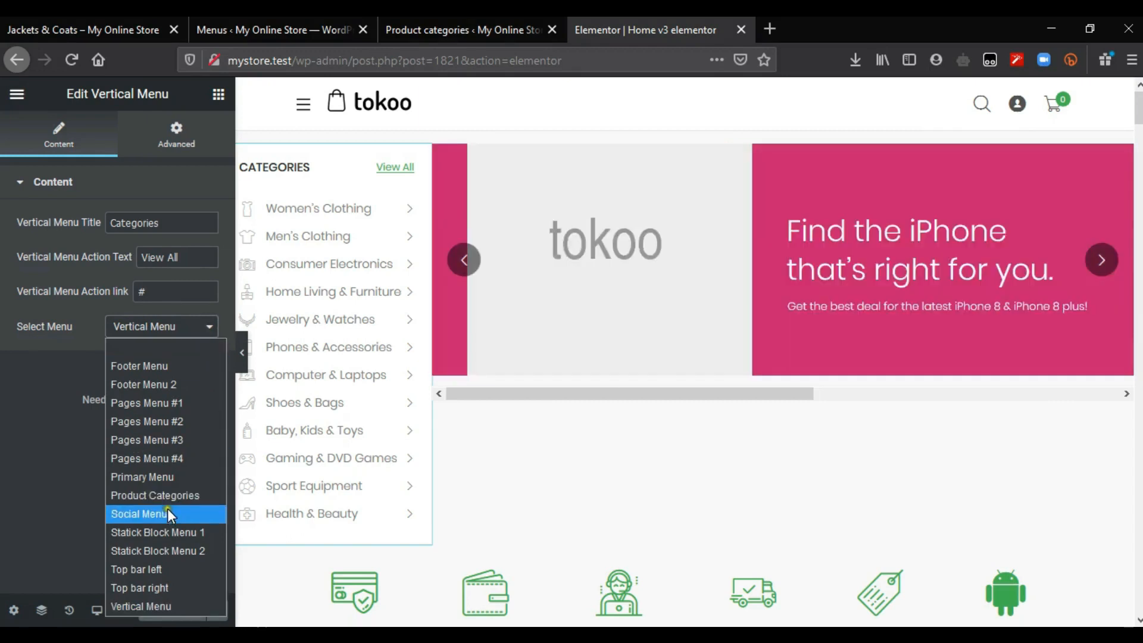
Step: Set the widget's menu to Product Categories, update the page, and select the View All action text
left_click(155, 496)
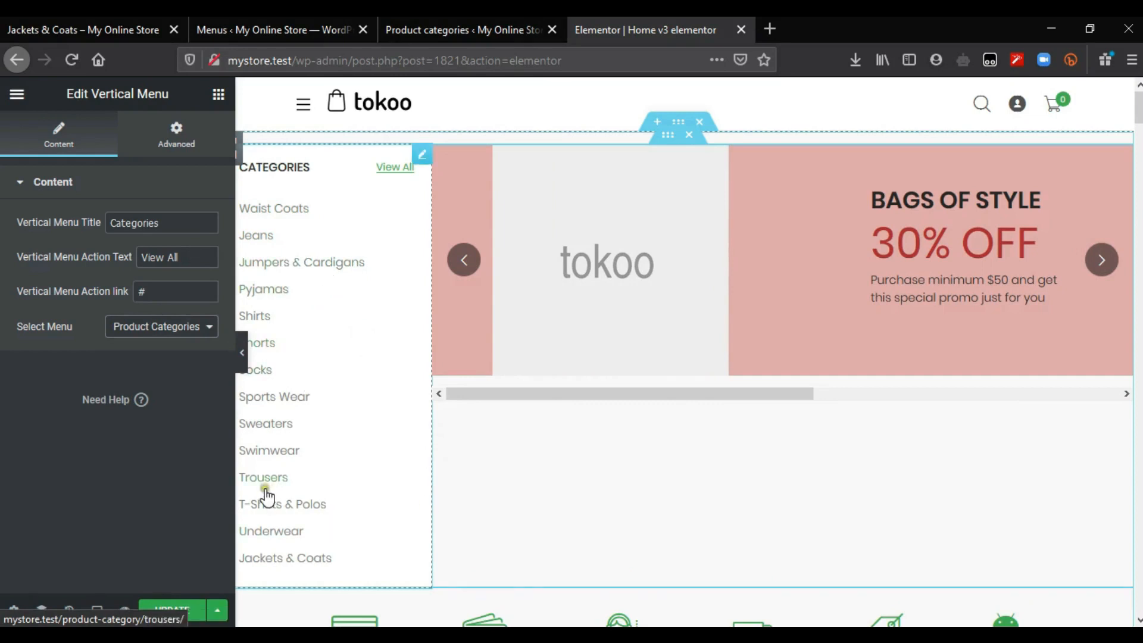
left_click(161, 610)
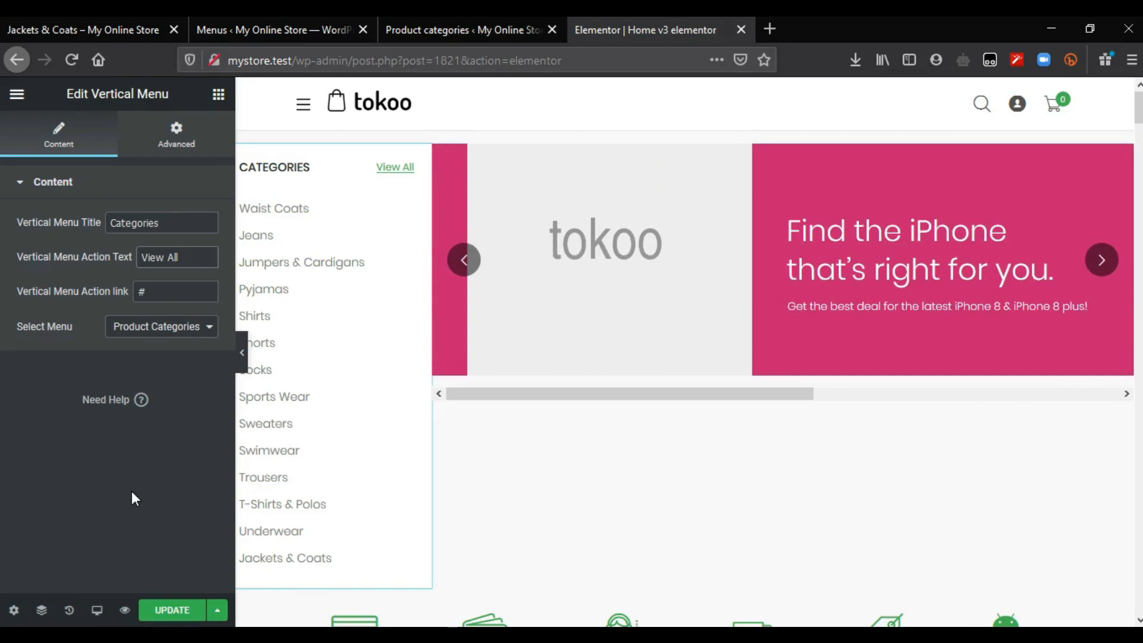
left_click(159, 258)
left_click_drag(197, 262, 141, 256)
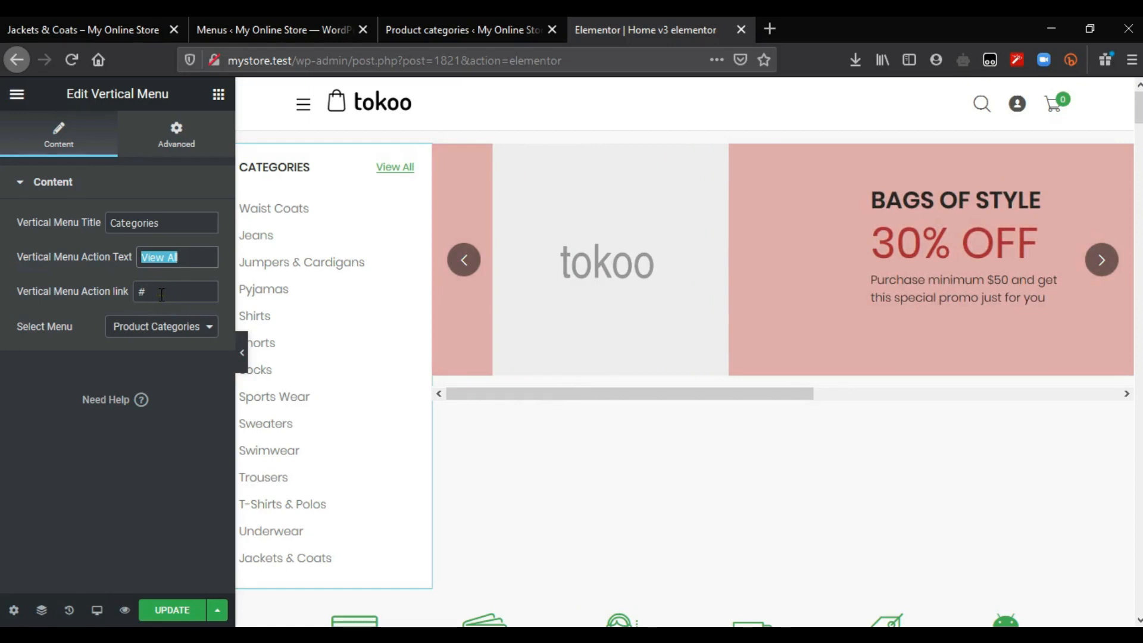
Step: Select the action link value, then open Visit Store's shop page in a new tab
double_click(141, 292)
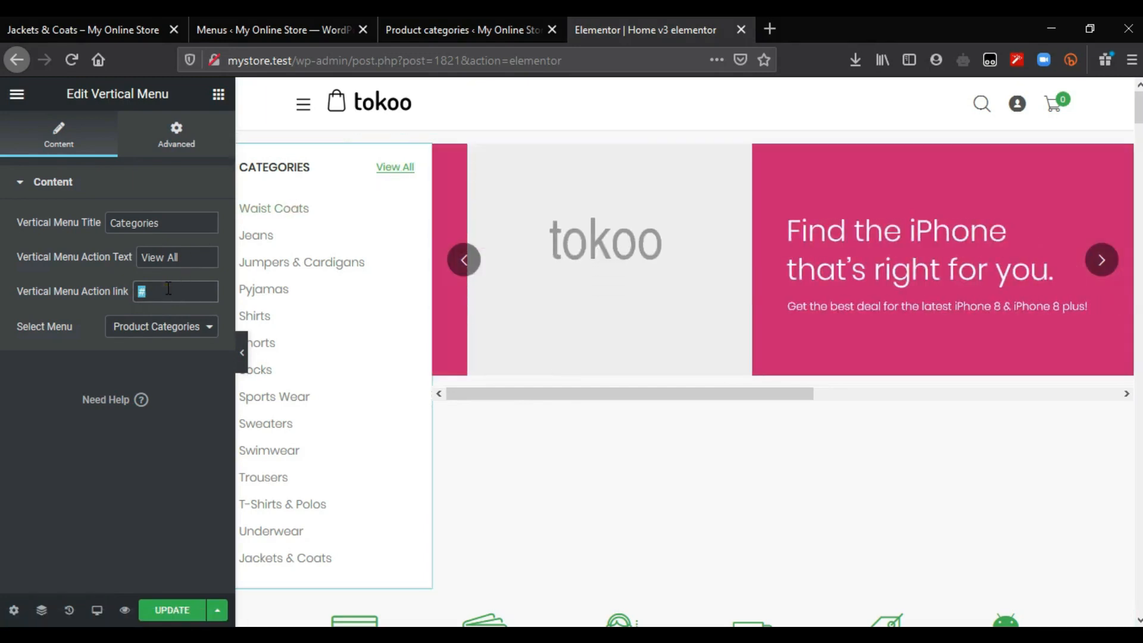
left_click(193, 17)
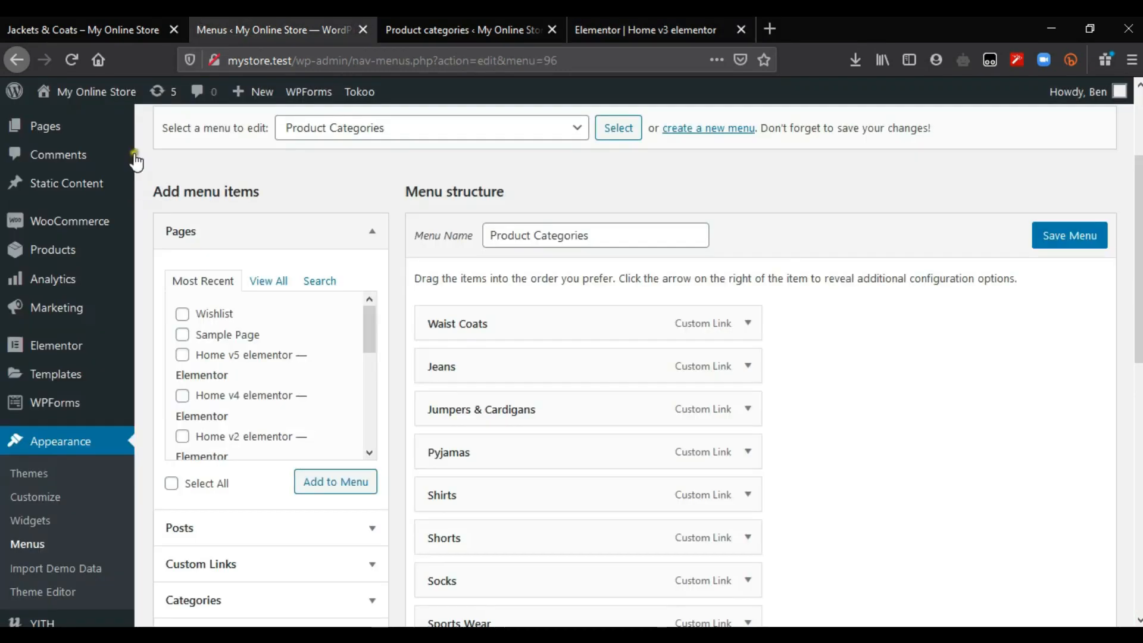
mouse_move(94, 98)
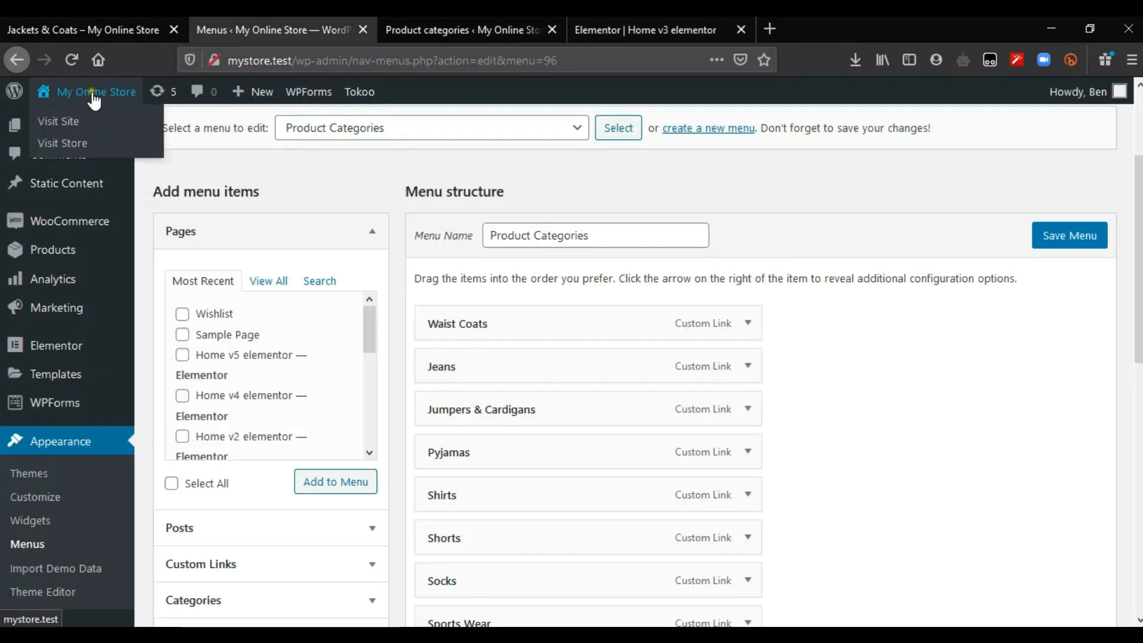
middle_click(72, 150)
left_click(420, 27)
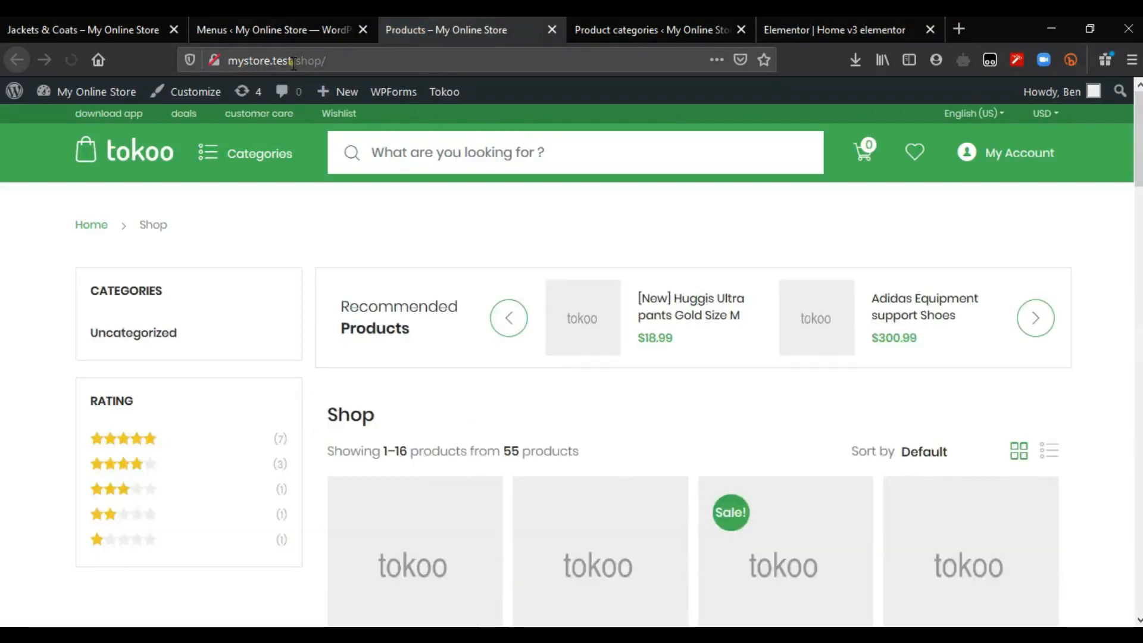
Step: Copy the shop page address mystore.test/shop/ from the address bar
left_click(239, 66)
left_click(343, 60)
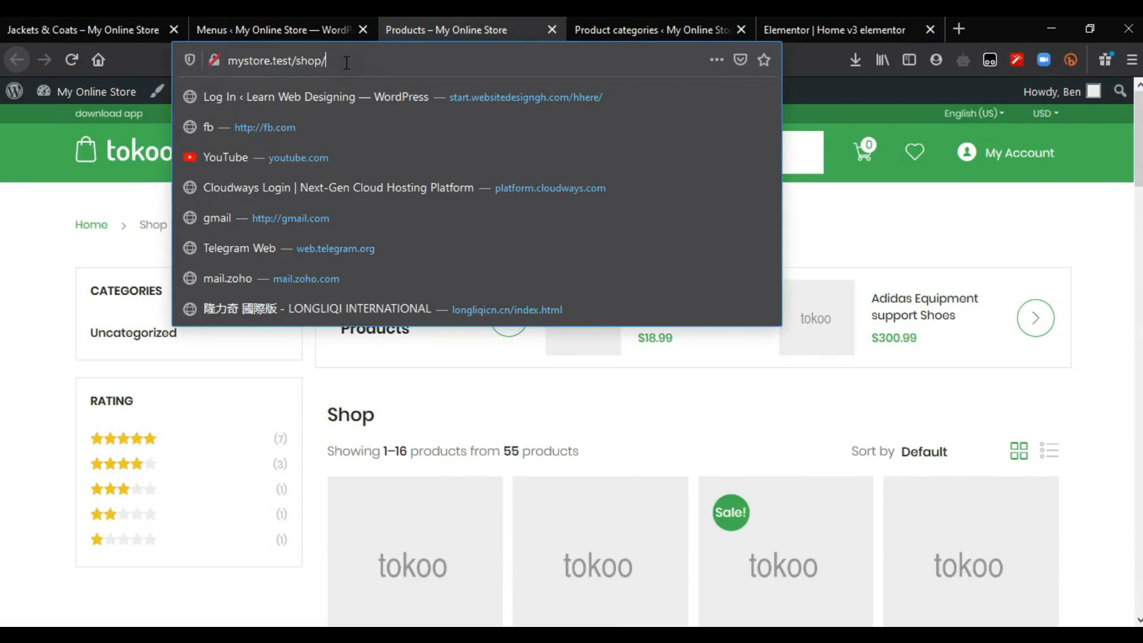
left_click(473, 223)
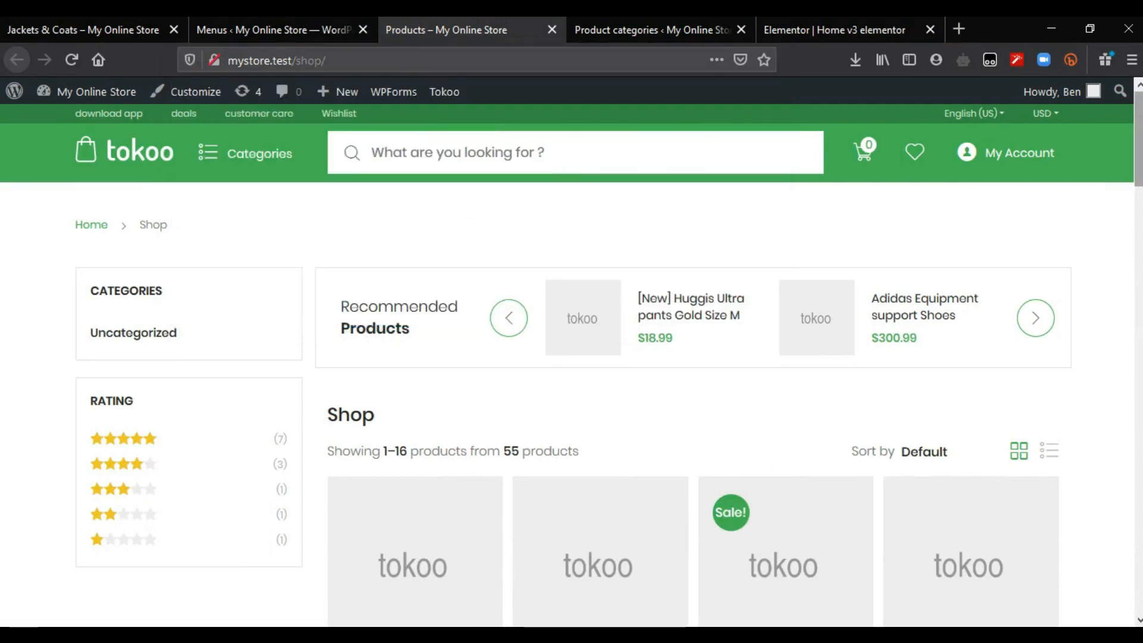
scroll(572, 358, "down", 15)
scroll(571, 358, "up", 15)
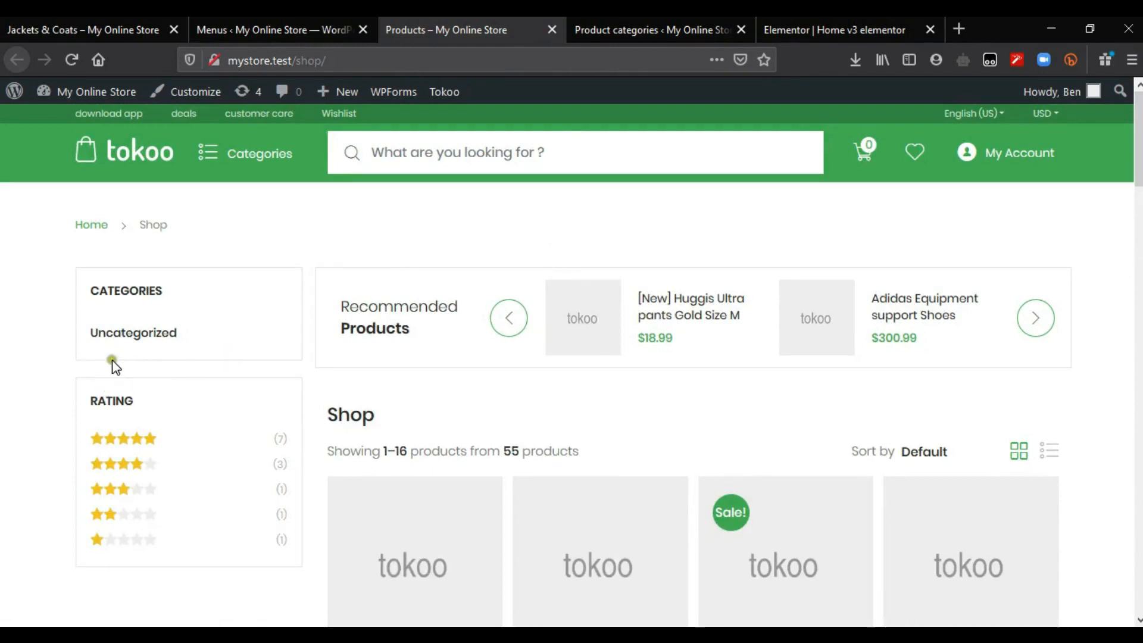
left_click(143, 343)
left_click(408, 66)
key("ctrl+c")
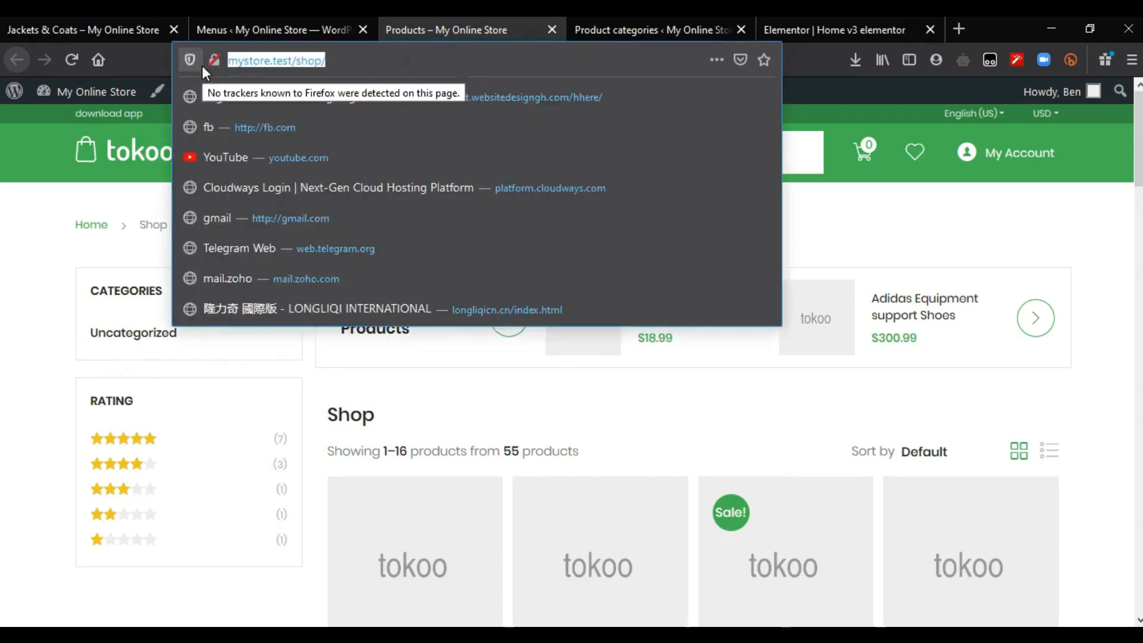
Step: Paste the shop URL as the View All action link, update the page, and preview it
left_click(777, 16)
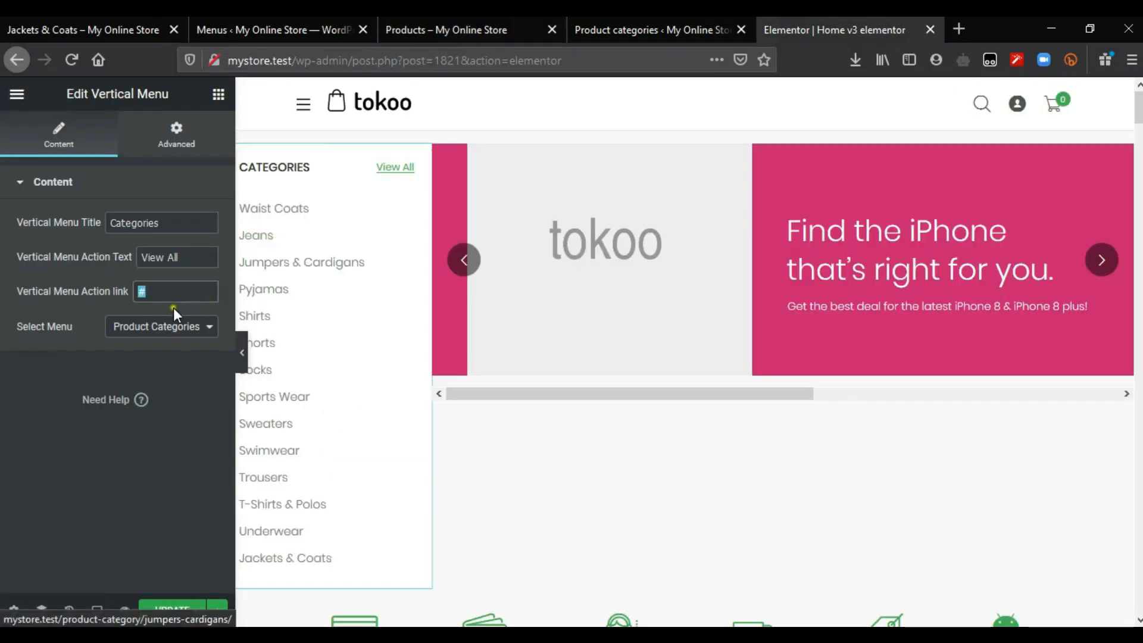
key("ctrl+v")
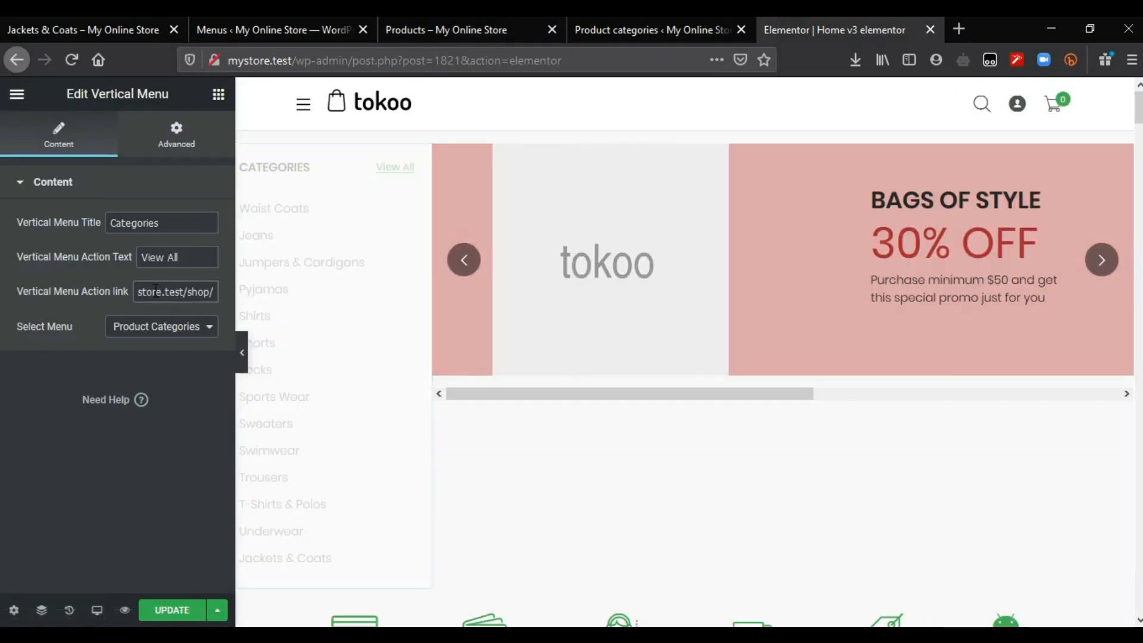
left_click(164, 610)
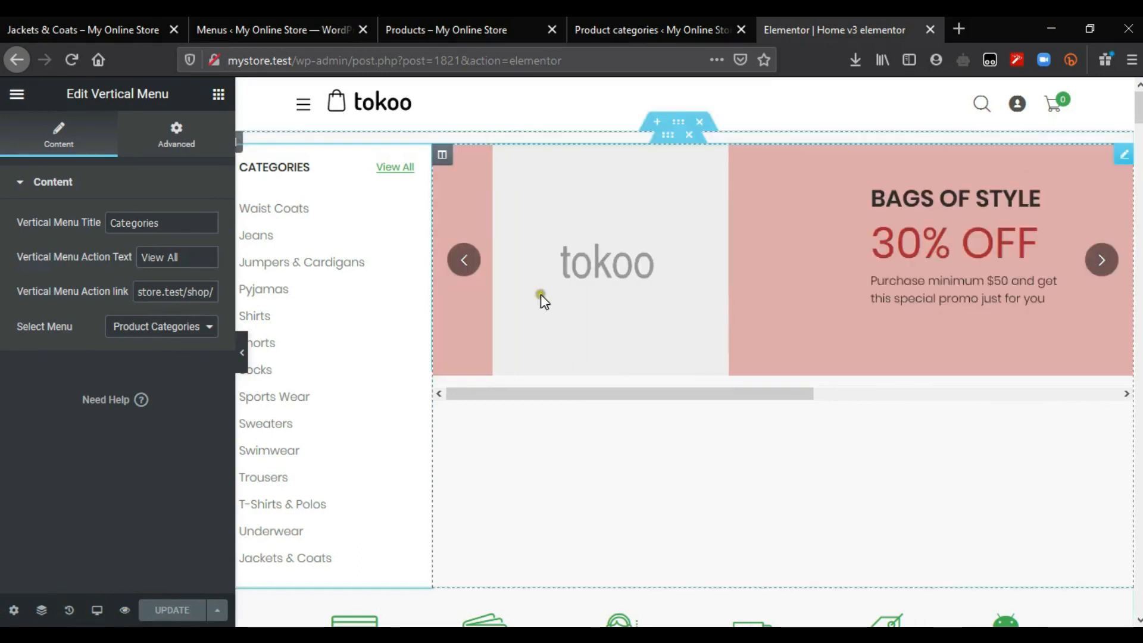
left_click(125, 611)
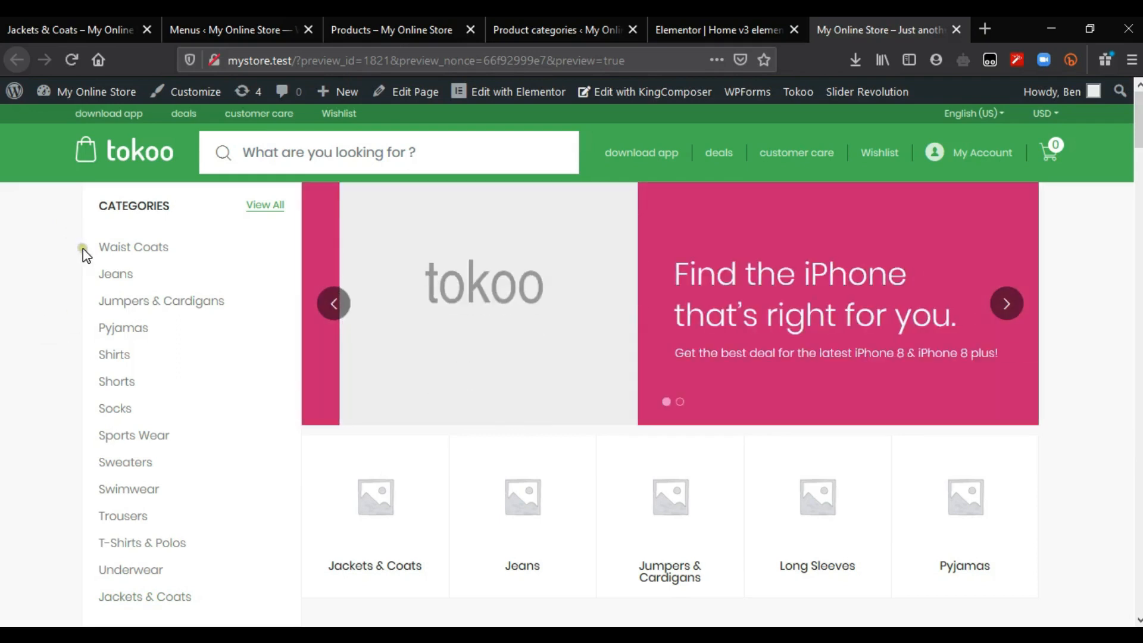
Step: Follow View All to the shop, inspect the header Categories submenus, then return to Menus
left_click(269, 209)
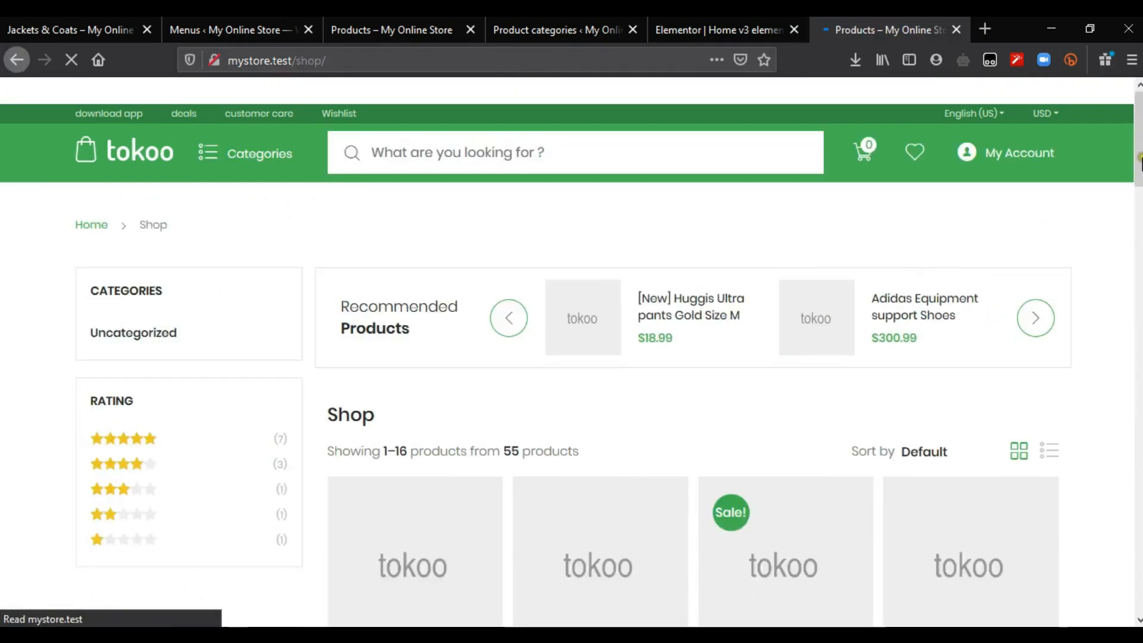
scroll(571, 365, "down", 10)
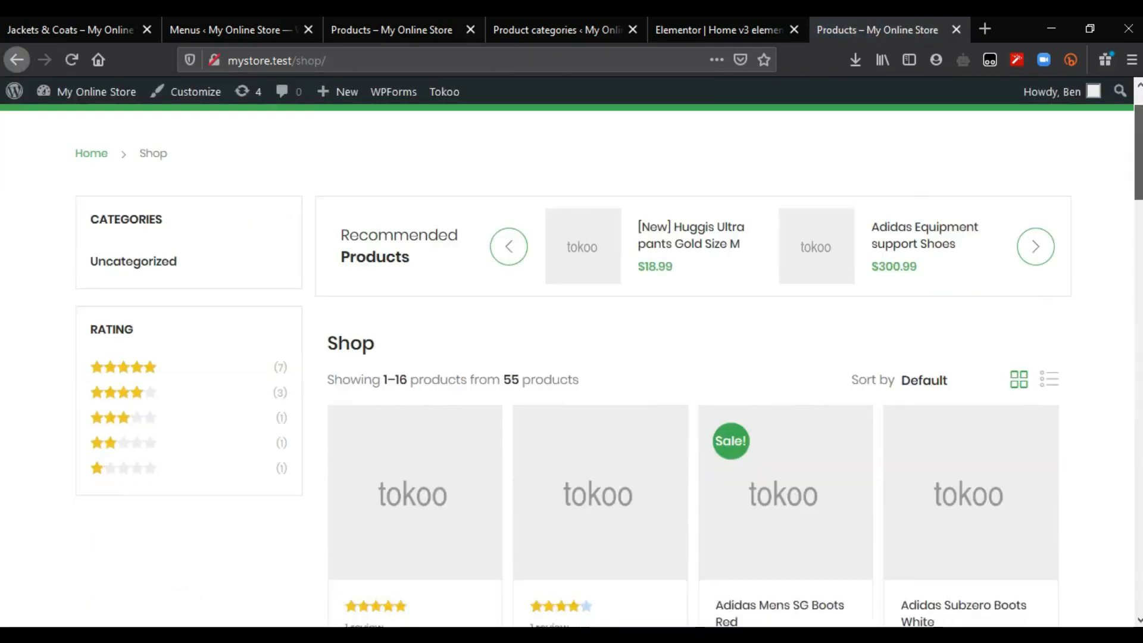
scroll(572, 366, "up", 10)
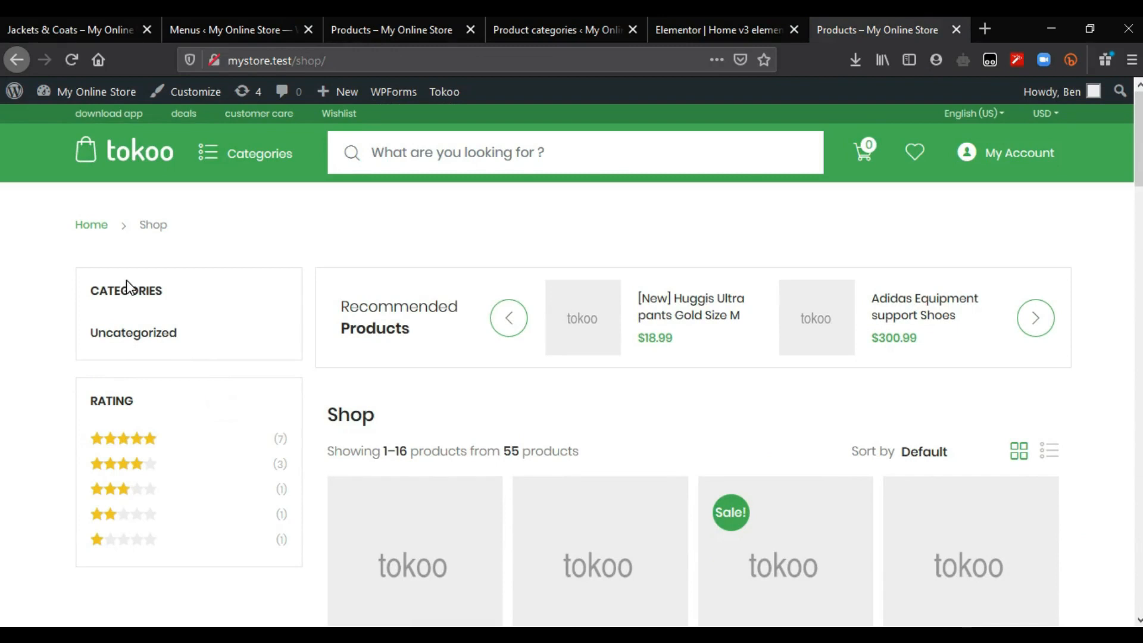
left_click(136, 193)
mouse_move(205, 162)
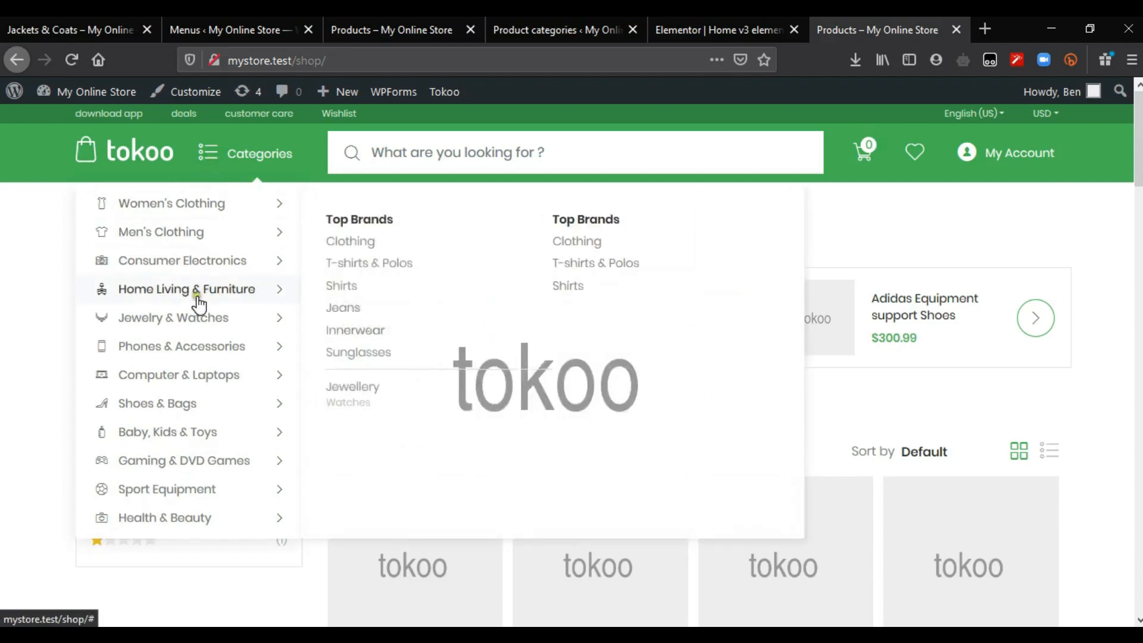
left_click(203, 469)
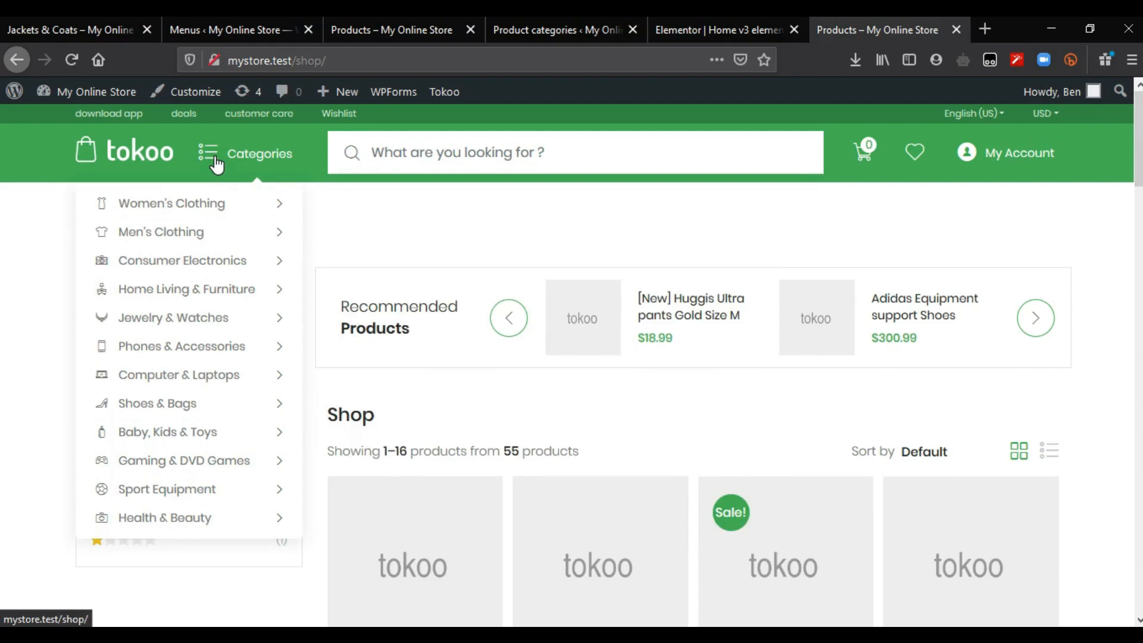
left_click(232, 30)
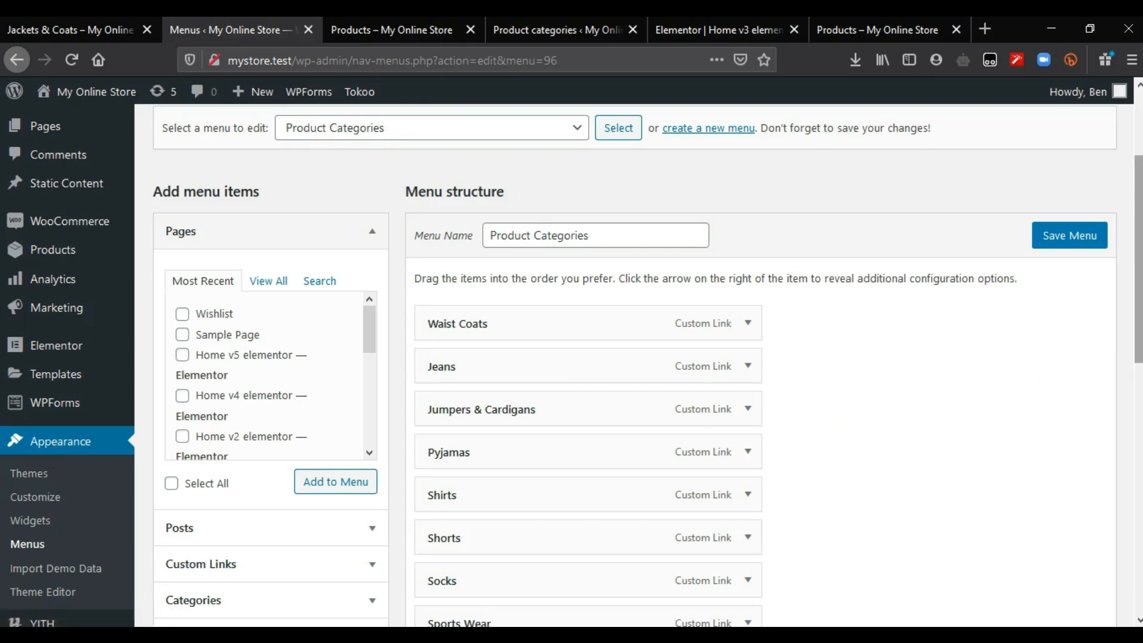
Step: Load the Product Categories menu, tick Departments Menu as its display location, and save
scroll(554, 293, "up", 2)
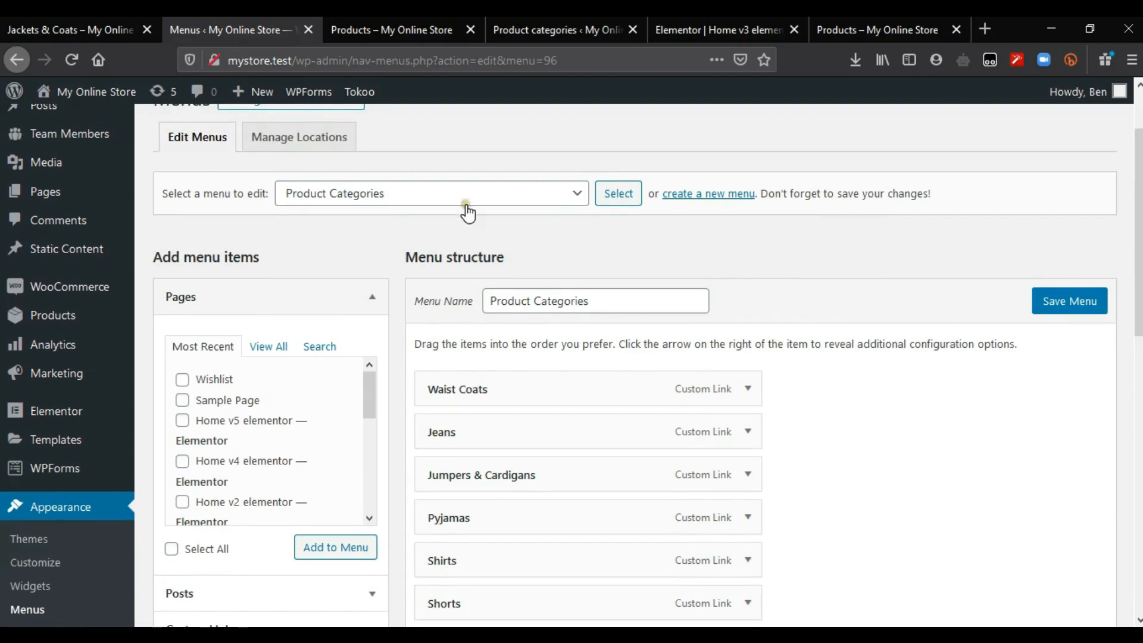
left_click(467, 208)
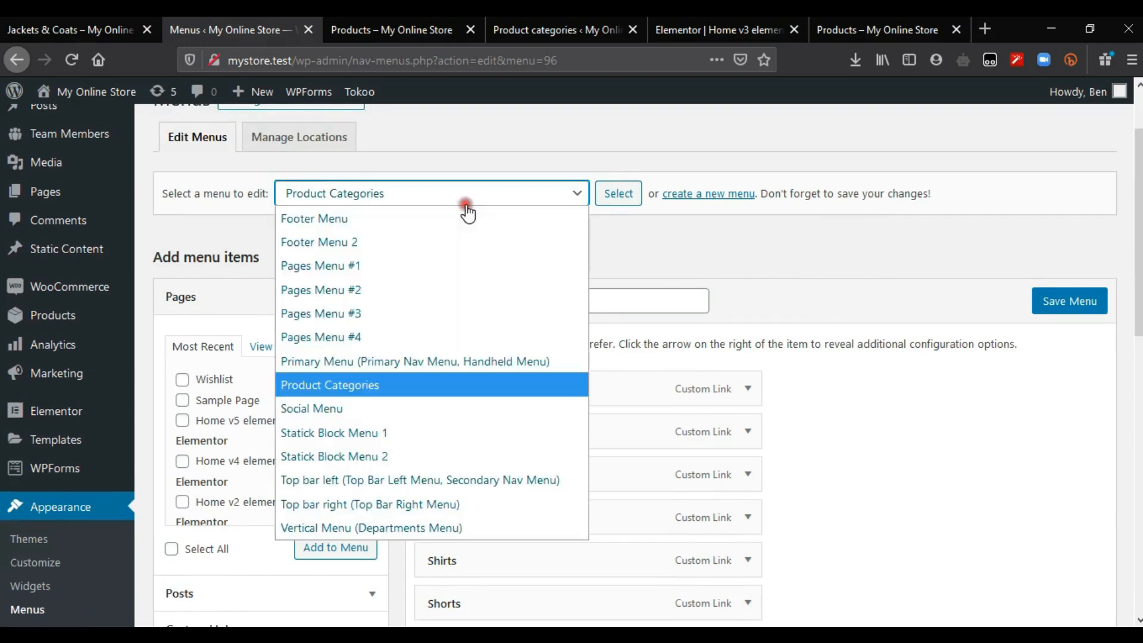
left_click(351, 391)
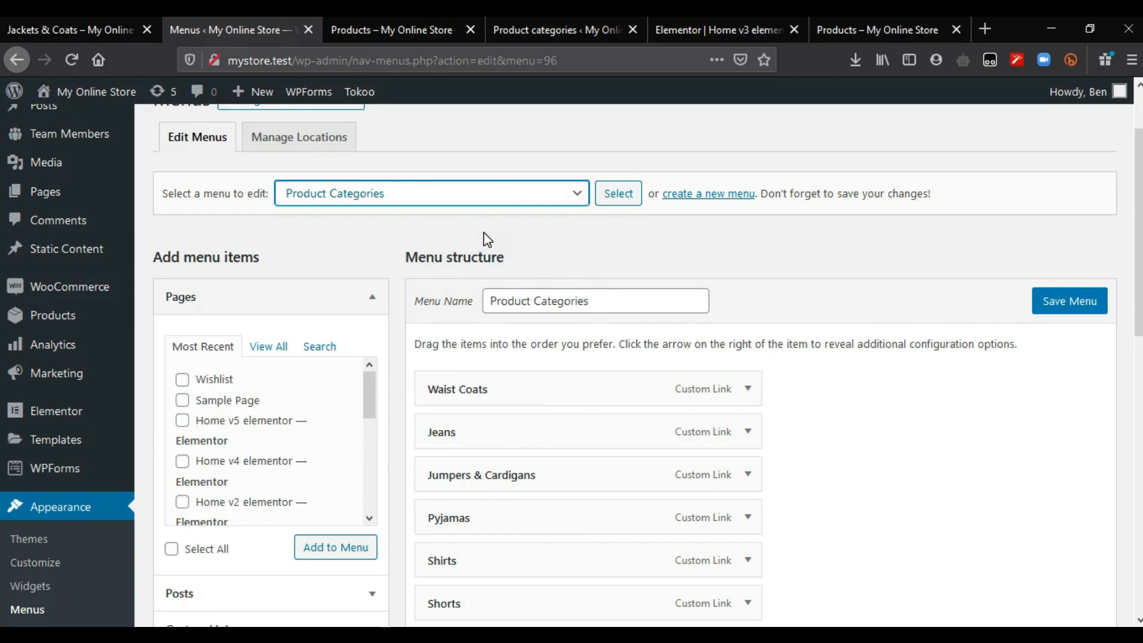
left_click(620, 203)
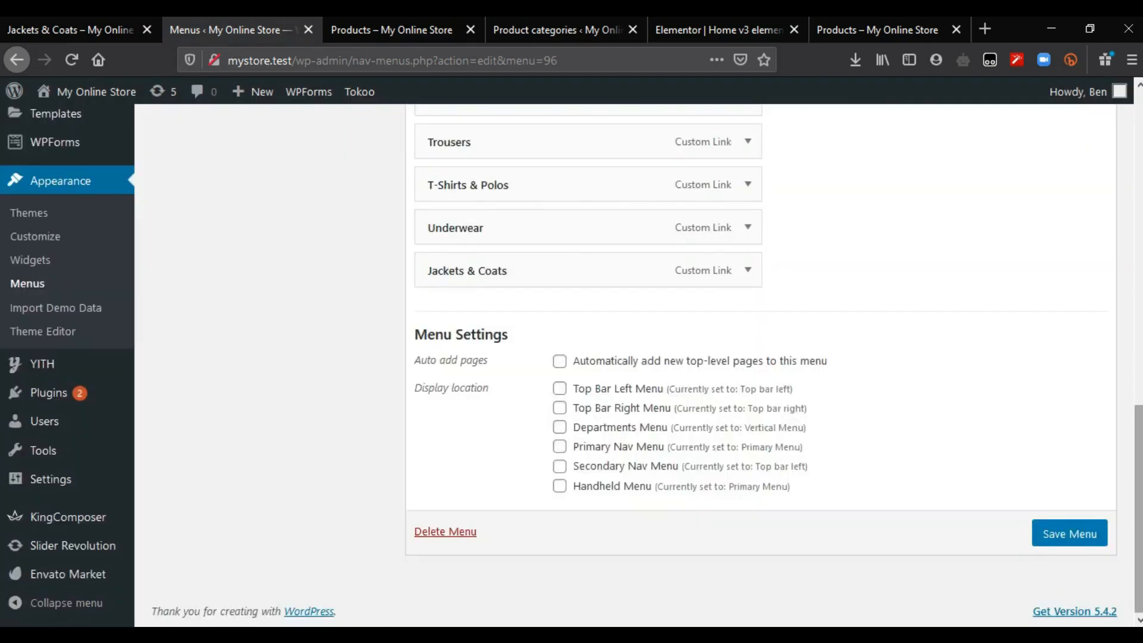
scroll(571, 366, "up", 4)
scroll(571, 366, "down", 4)
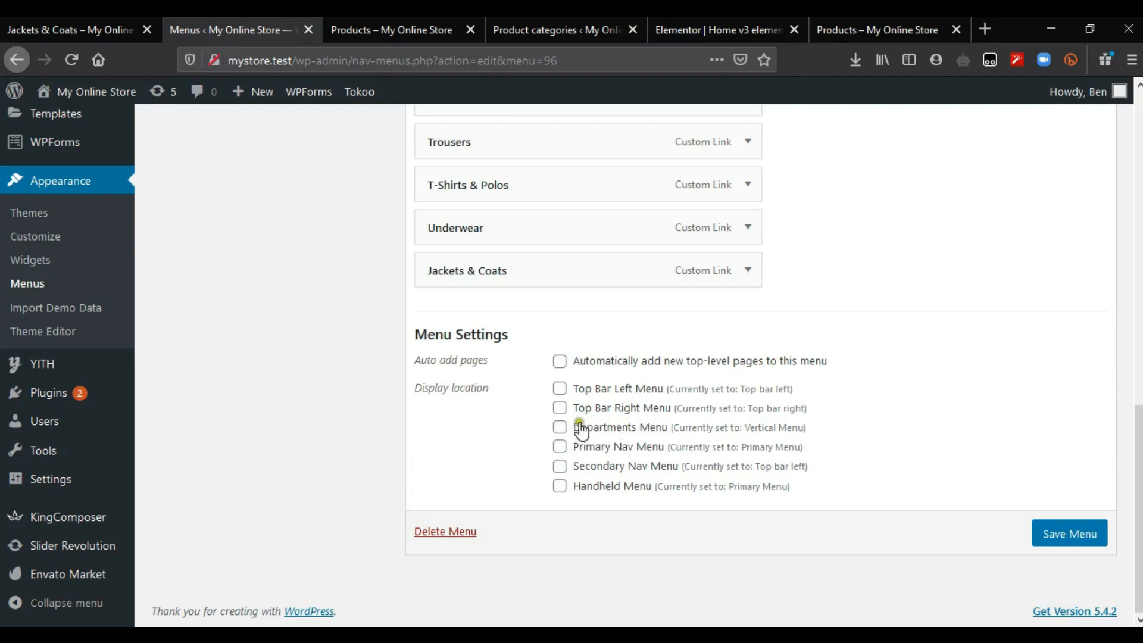
left_click(560, 428)
left_click(1055, 536)
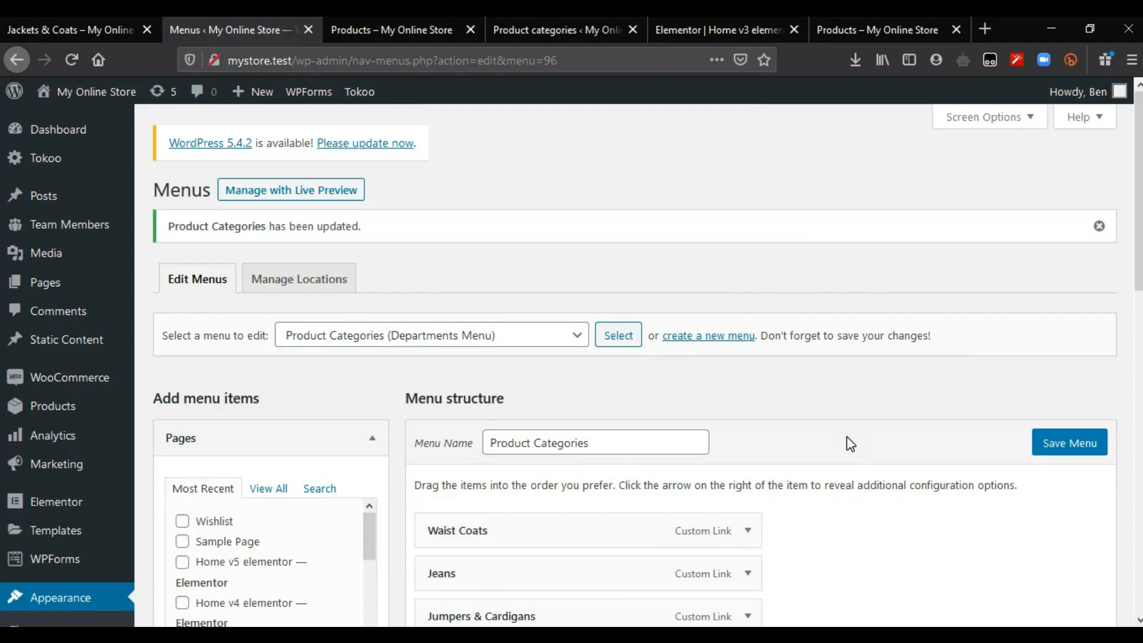
Step: Reload the shop page and check the header Categories dropdown lists Waist Coats through Jackets & Coats
left_click(887, 16)
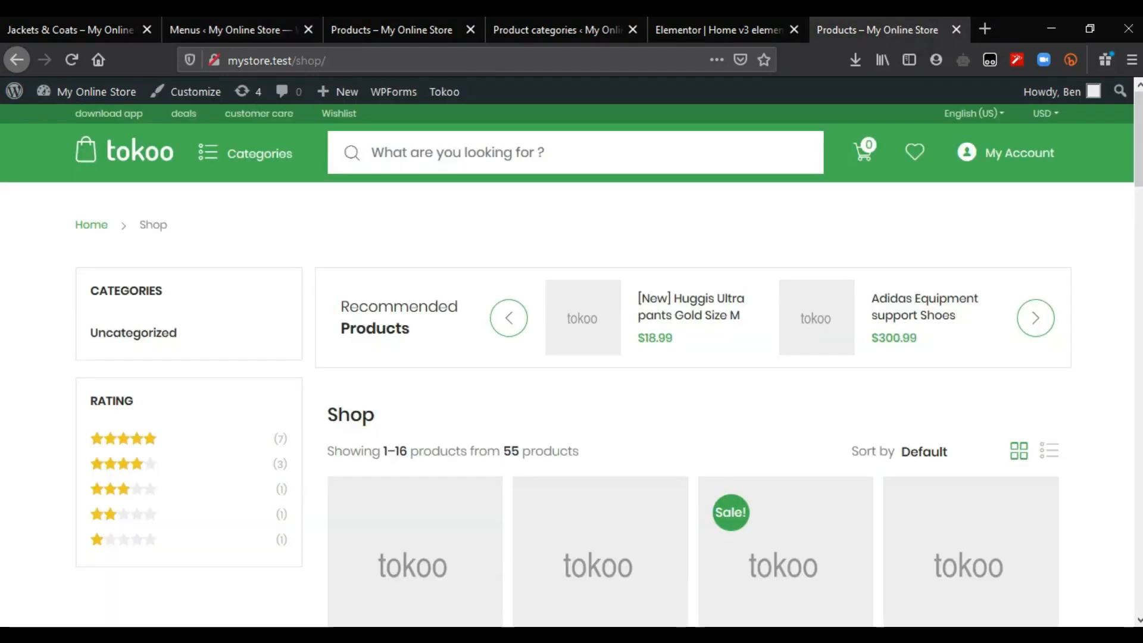
key("F5")
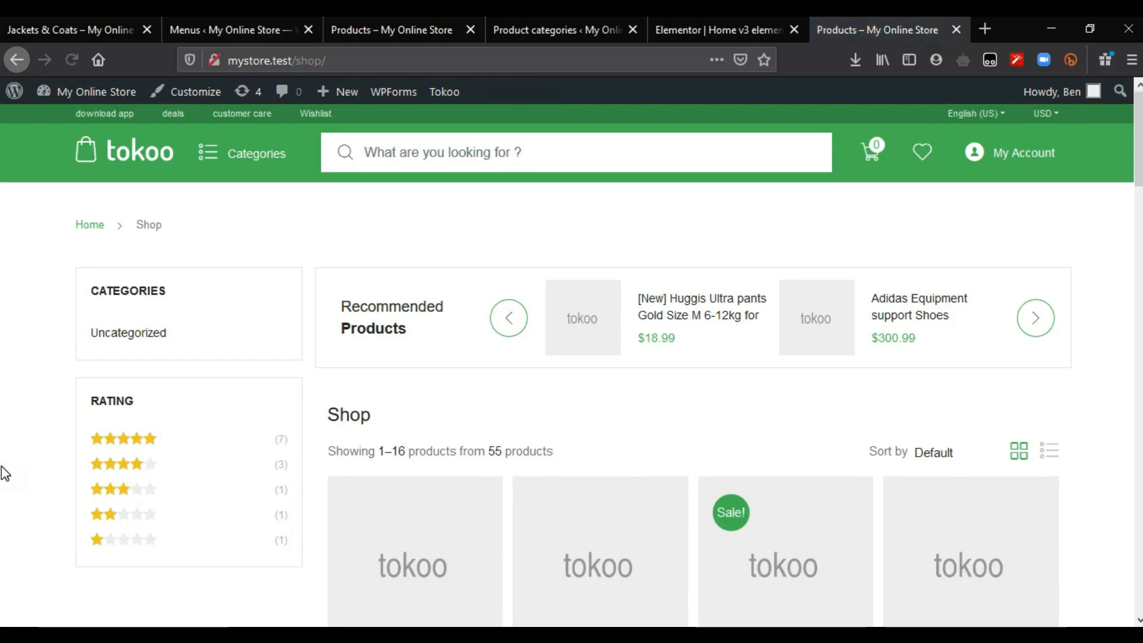
mouse_move(227, 160)
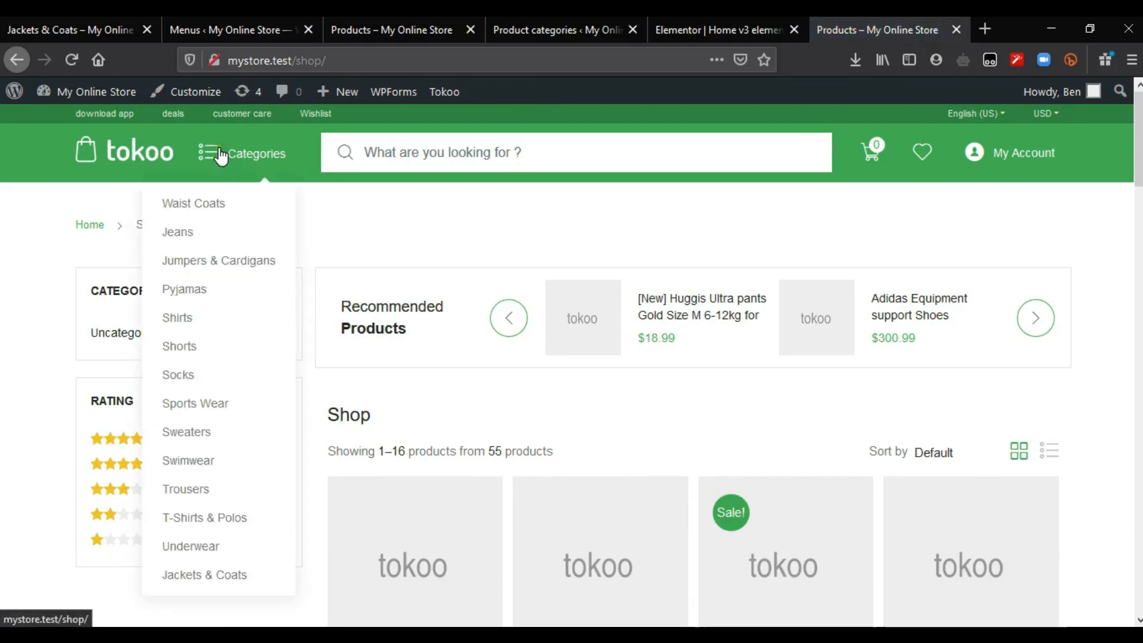